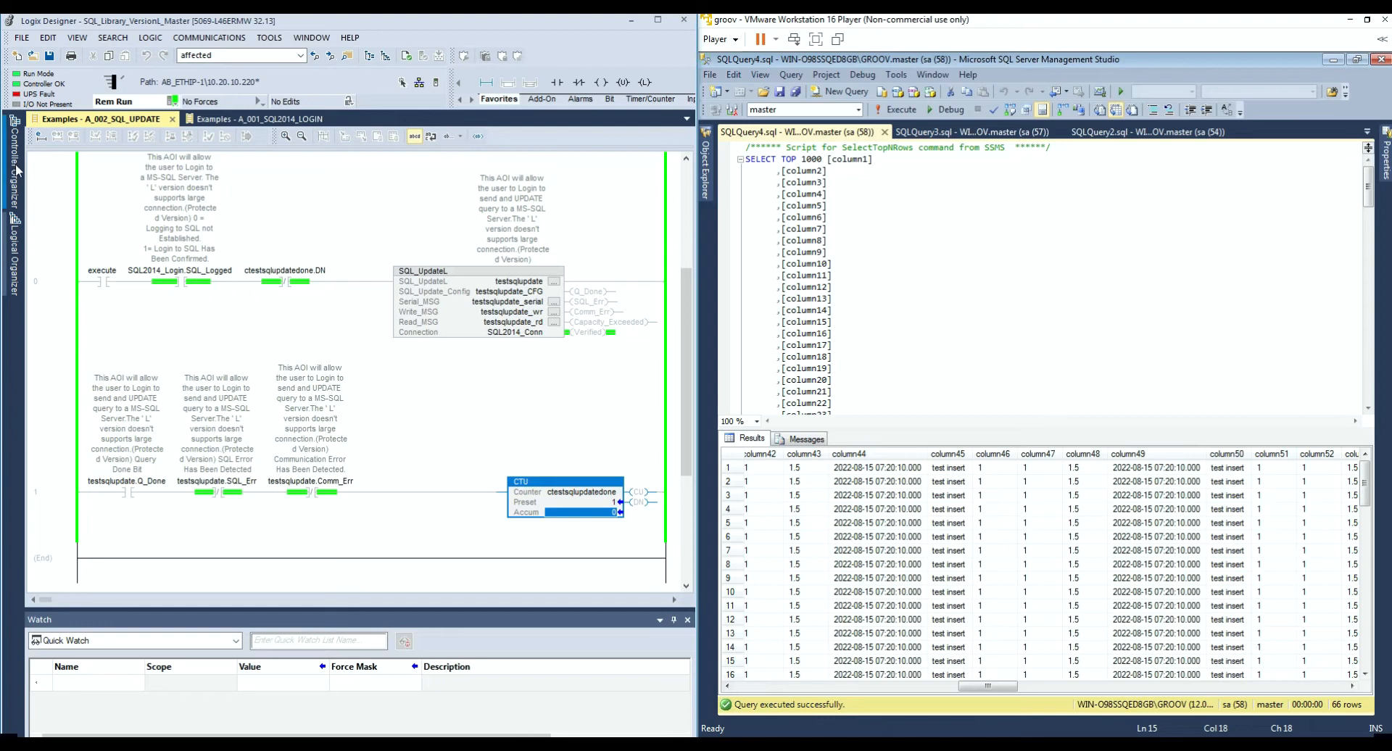
Step: Bring out the Controller Organizer showing Update_Setup under User-Defined data types
mouse_move(15, 172)
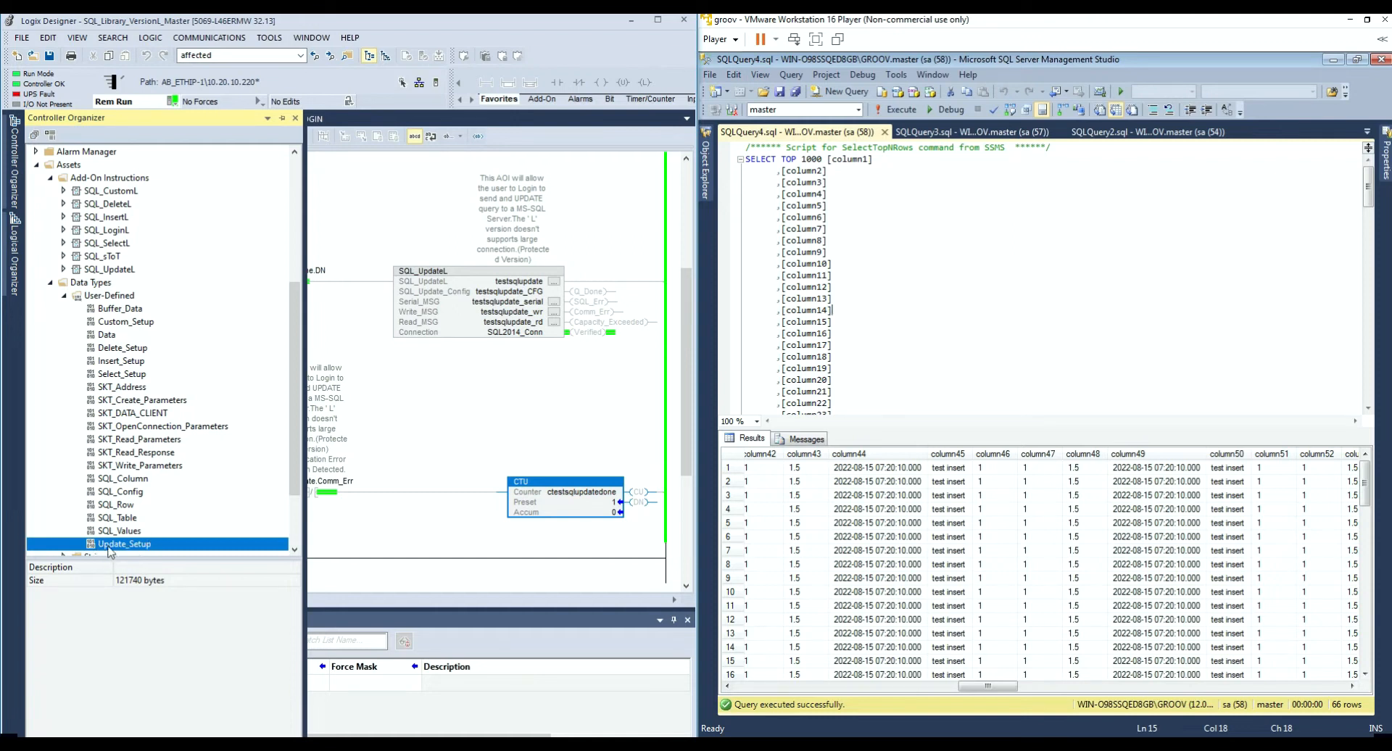
Step: Review the Update_Setup data type's members and close it without changes
double_click(131, 545)
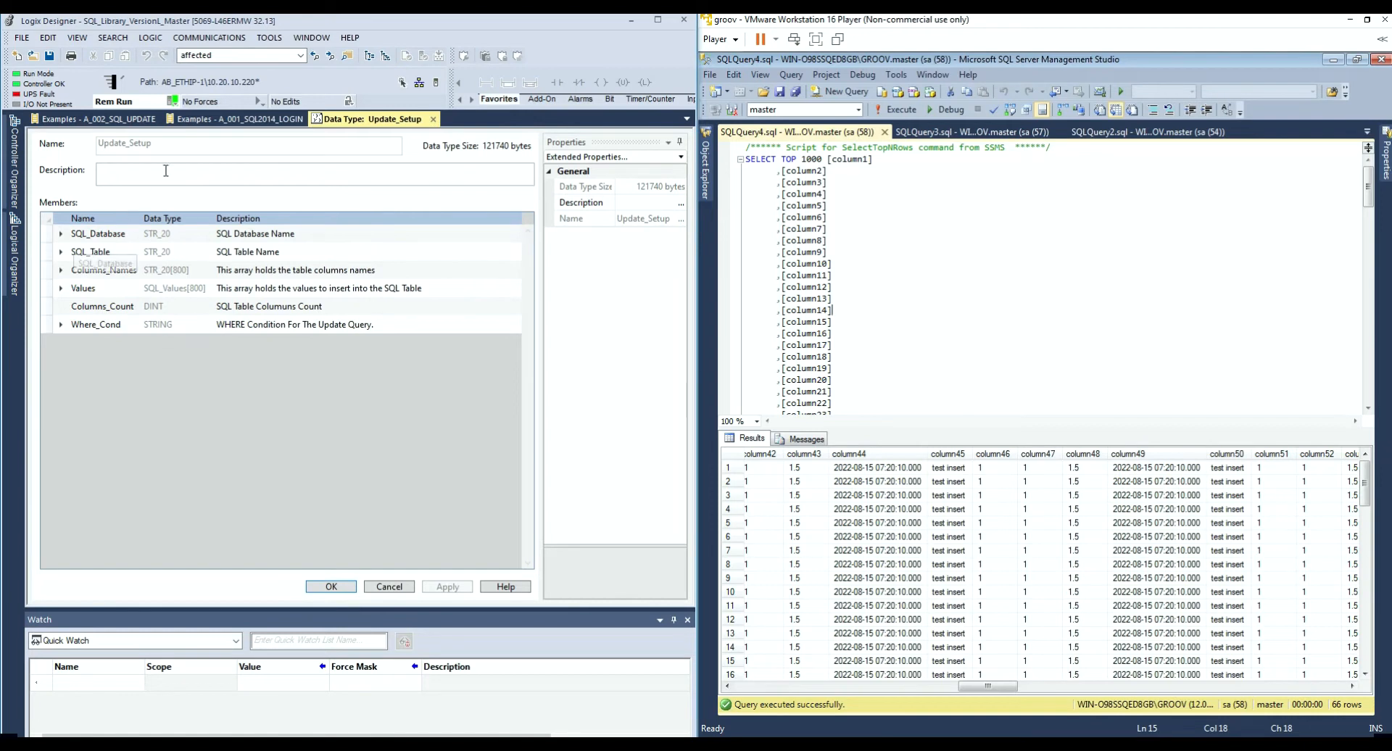
click(389, 586)
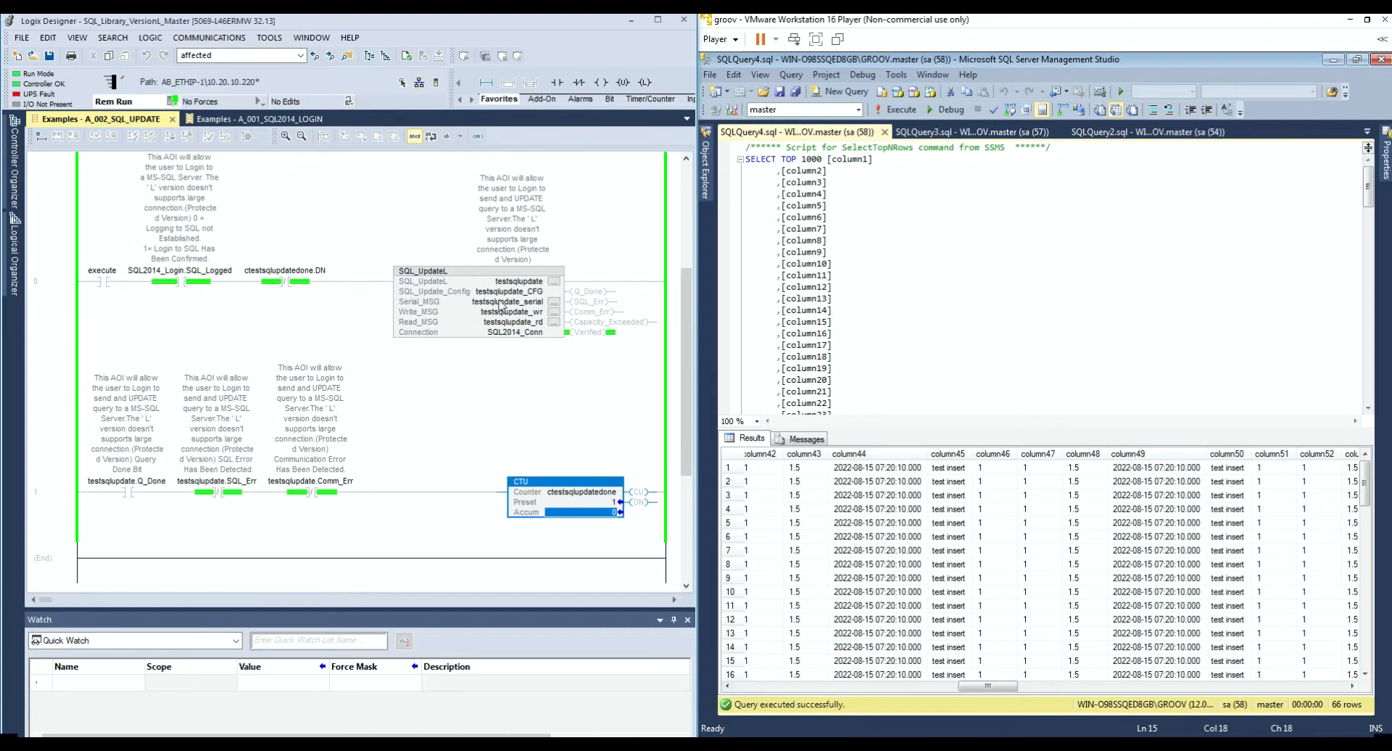
Step: Inspect the rung's MESSAGE tags, then show the project tree scrolled to the Examples routines
mouse_move(500, 306)
mouse_move(504, 329)
click(16, 182)
scroll(120, 271, up, 6)
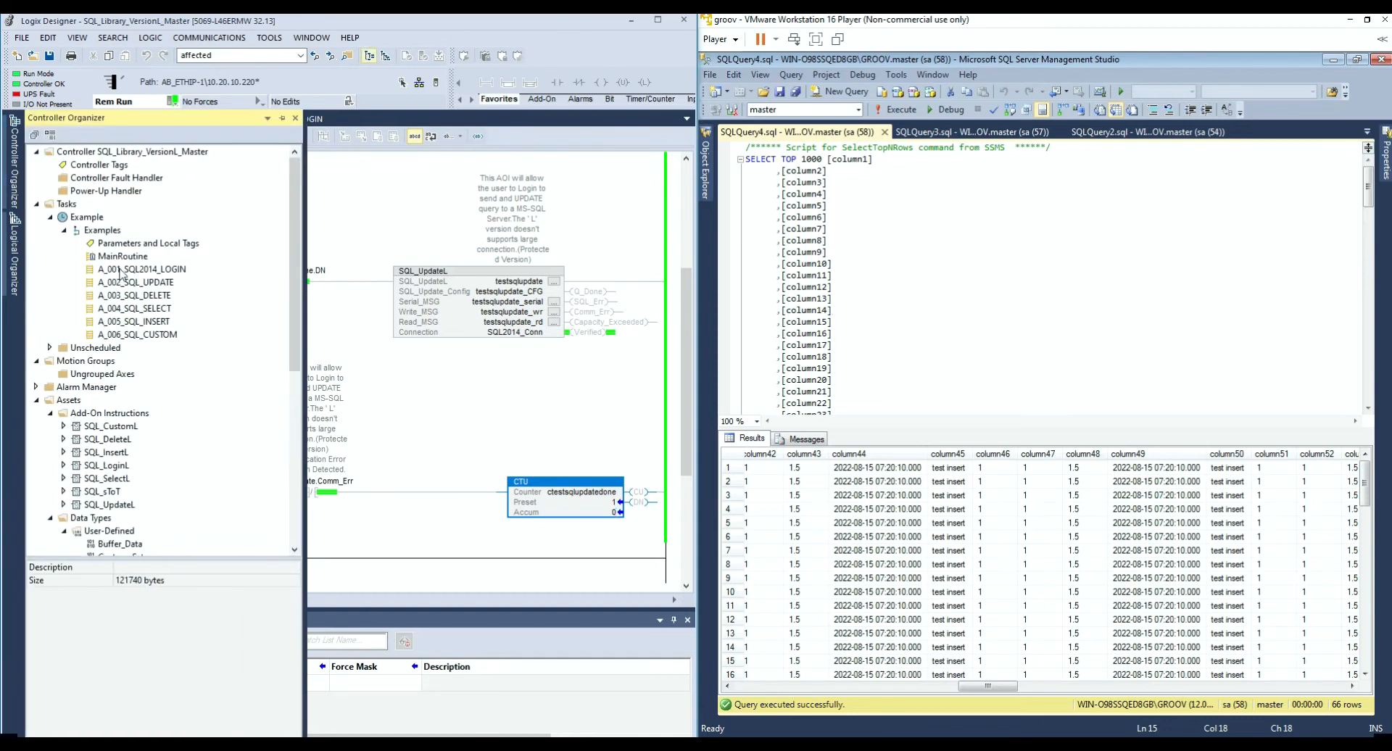
Step: Open A_001_SQL2014_LOGIN and review the SQL_LoginL instruction's SQL_Login_Config settings without changes
double_click(120, 271)
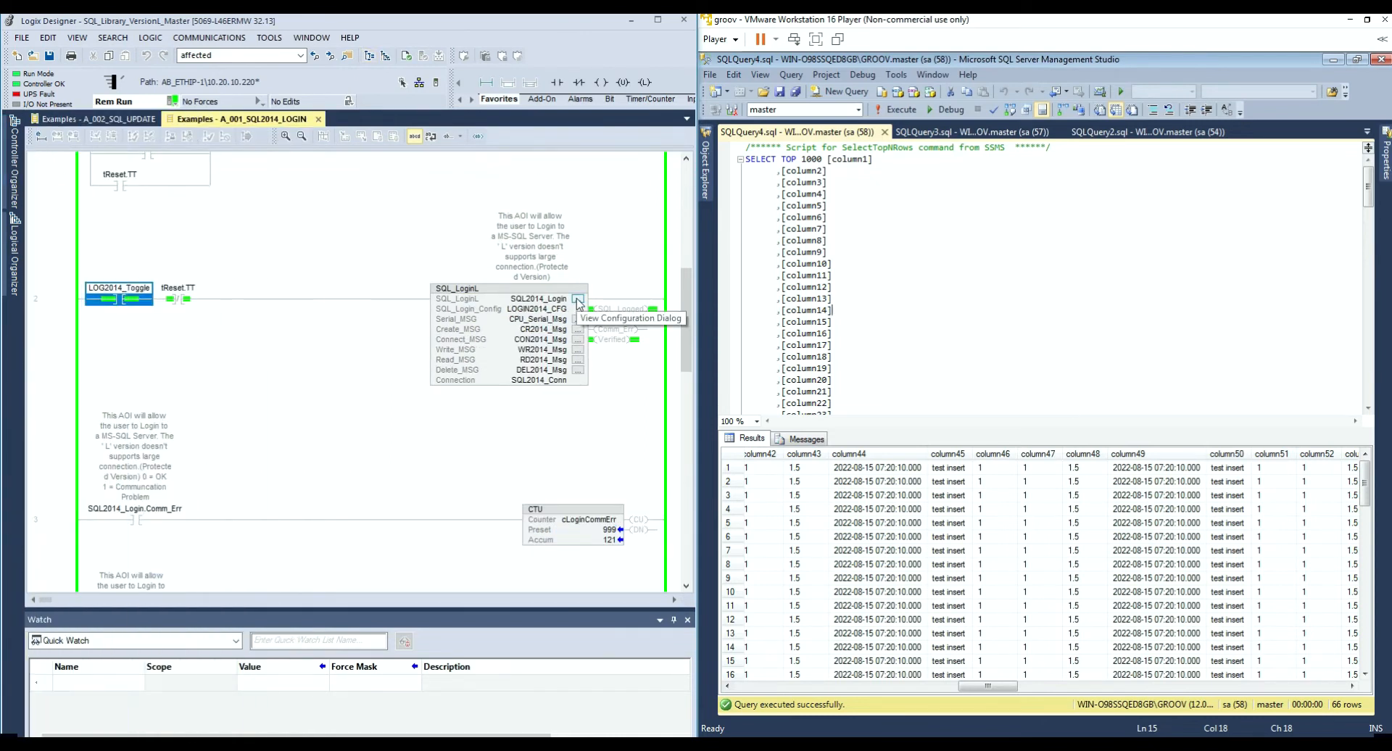
click(578, 300)
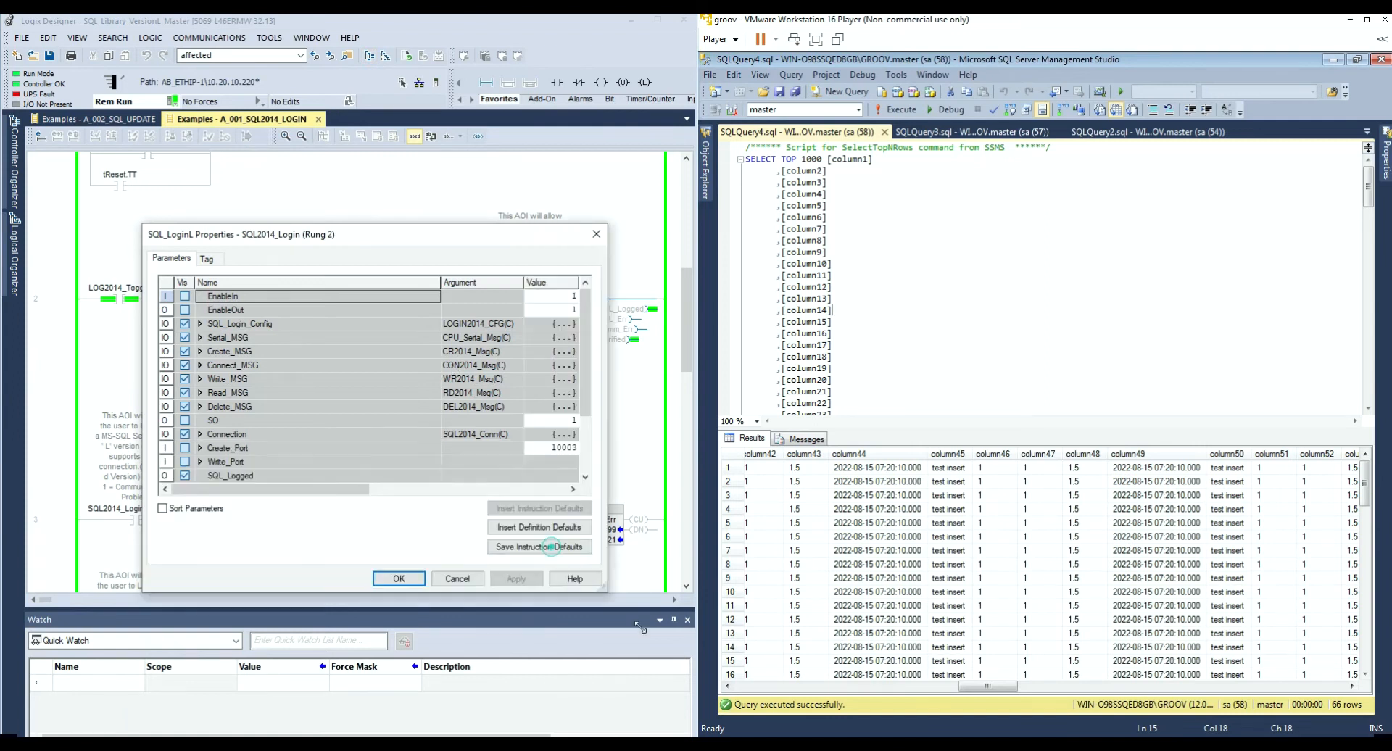
click(200, 323)
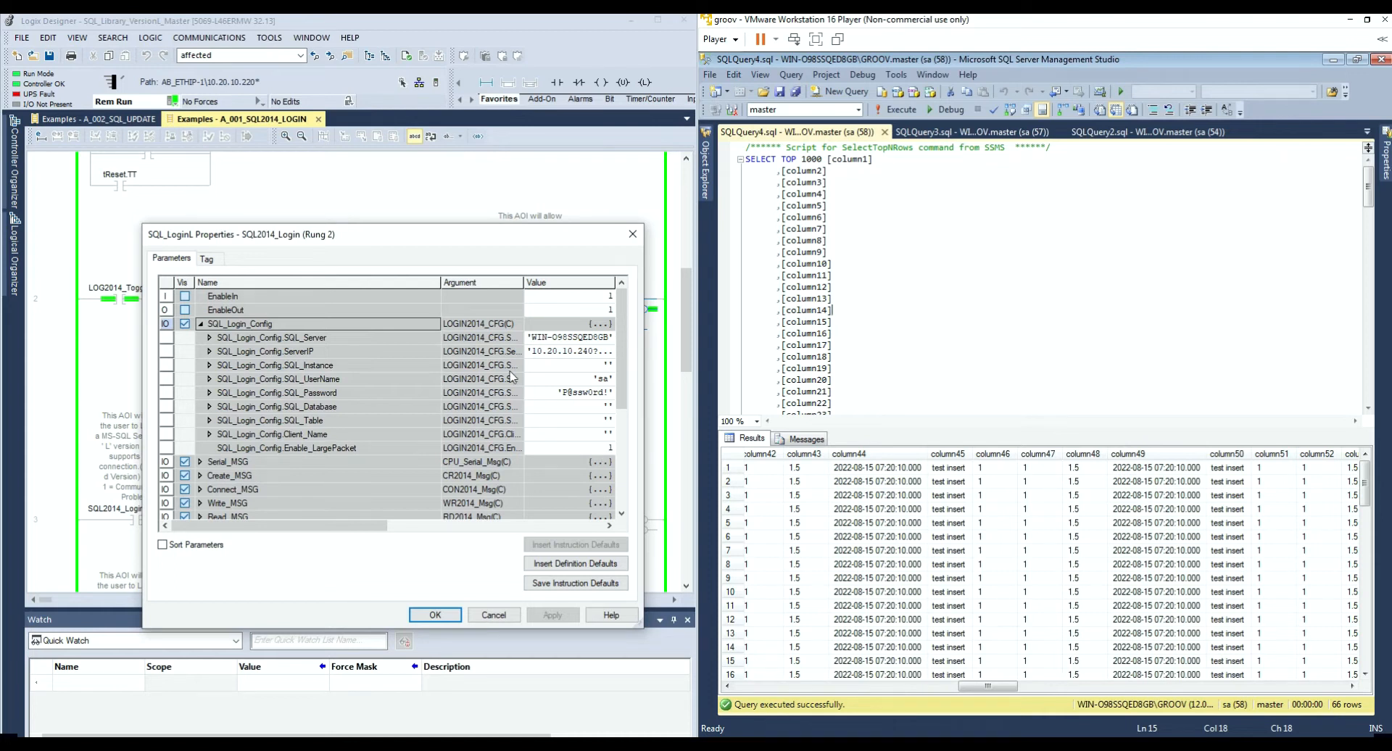
drag(440, 242, 421, 215)
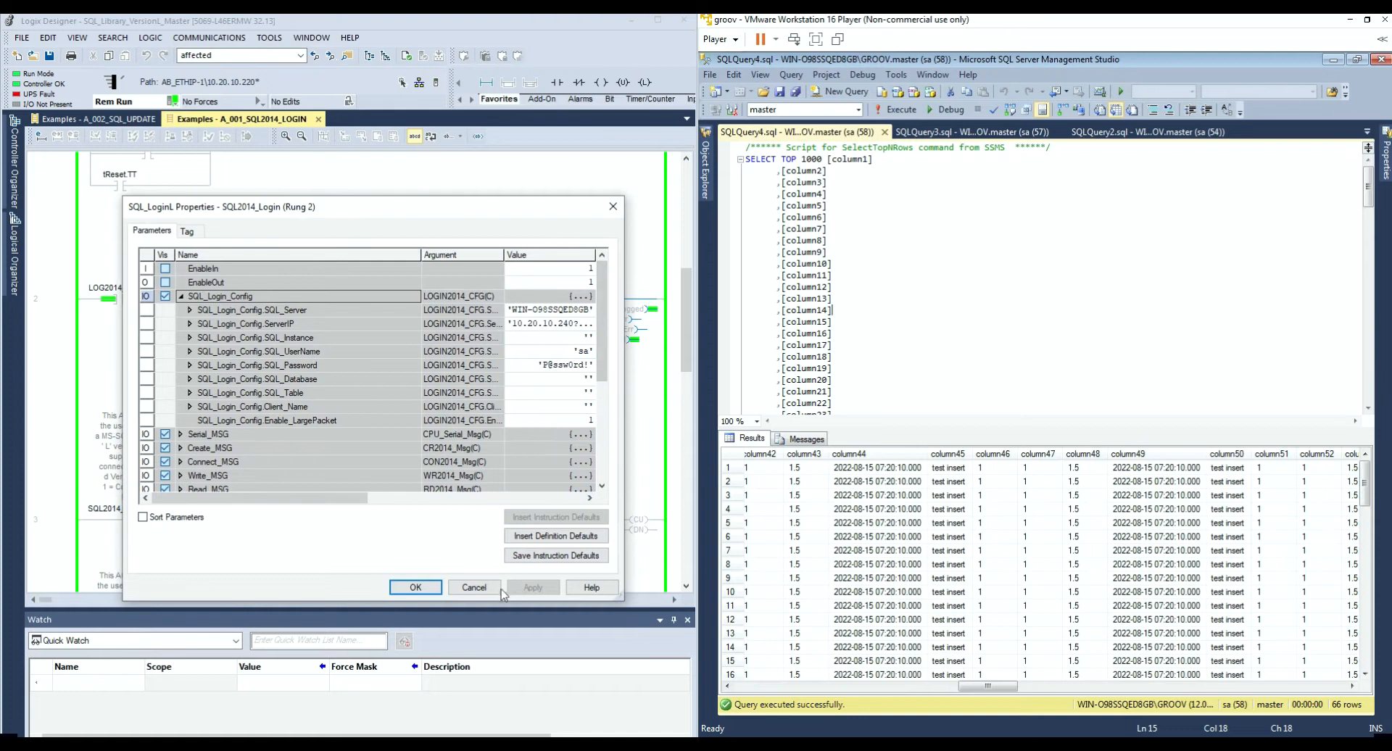
click(476, 588)
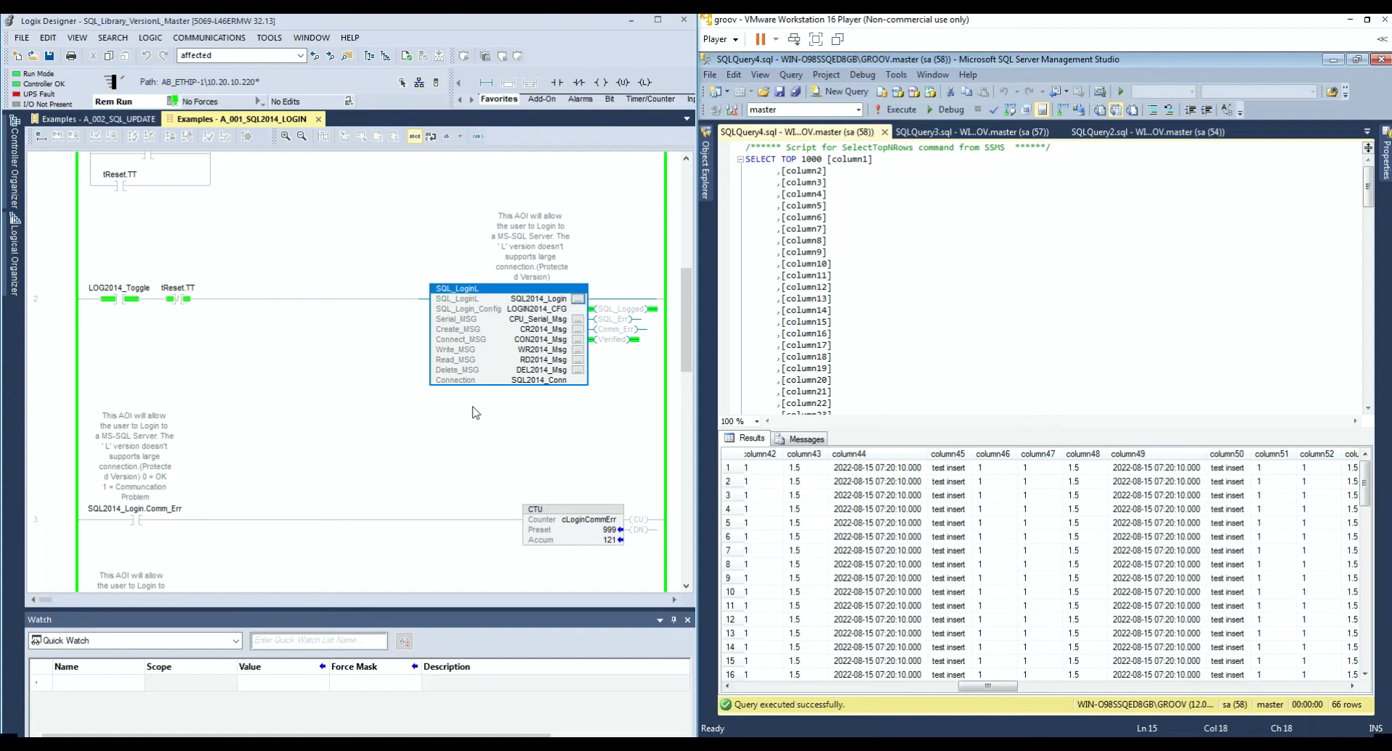
click(13, 163)
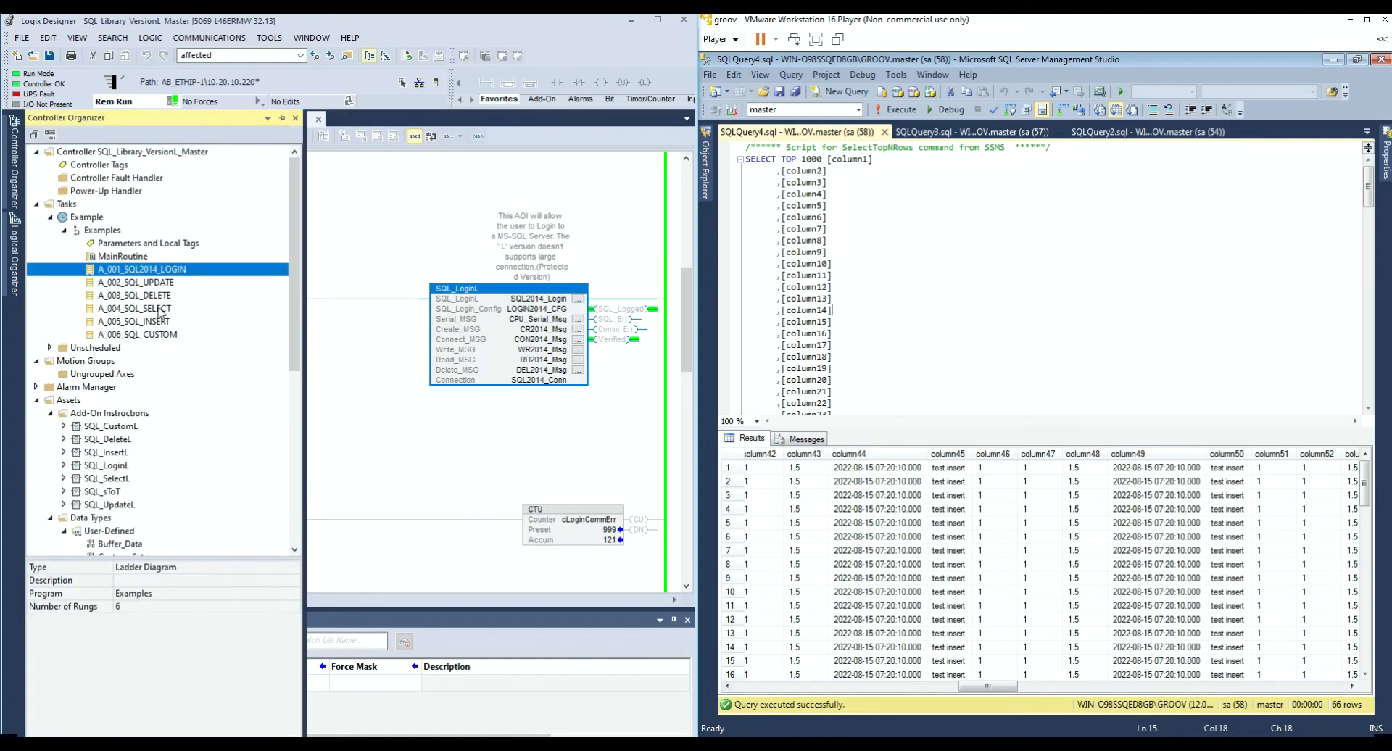
Step: In A_002_SQL_UPDATE, set the SQL_UpdateL instruction's AffectedRows to 0 and apply
double_click(145, 282)
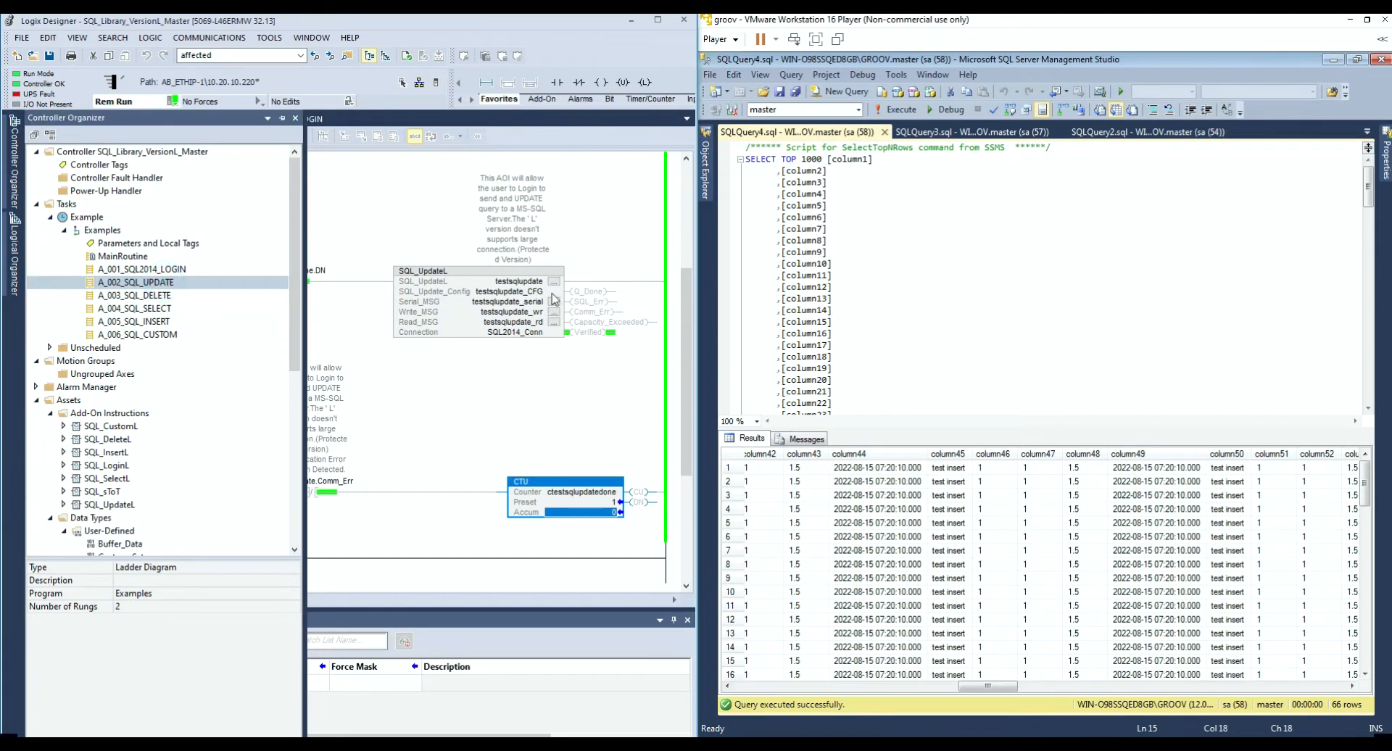
double_click(470, 335)
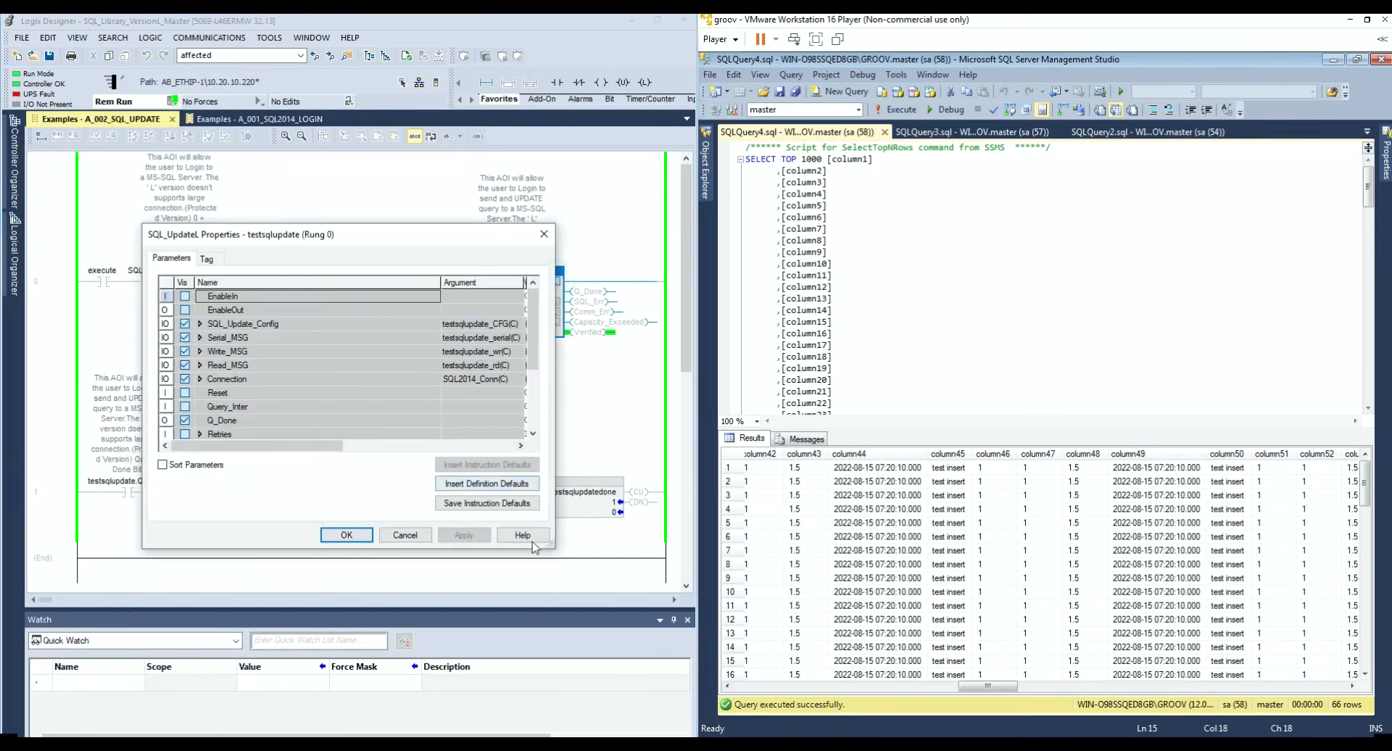
drag(549, 547, 645, 637)
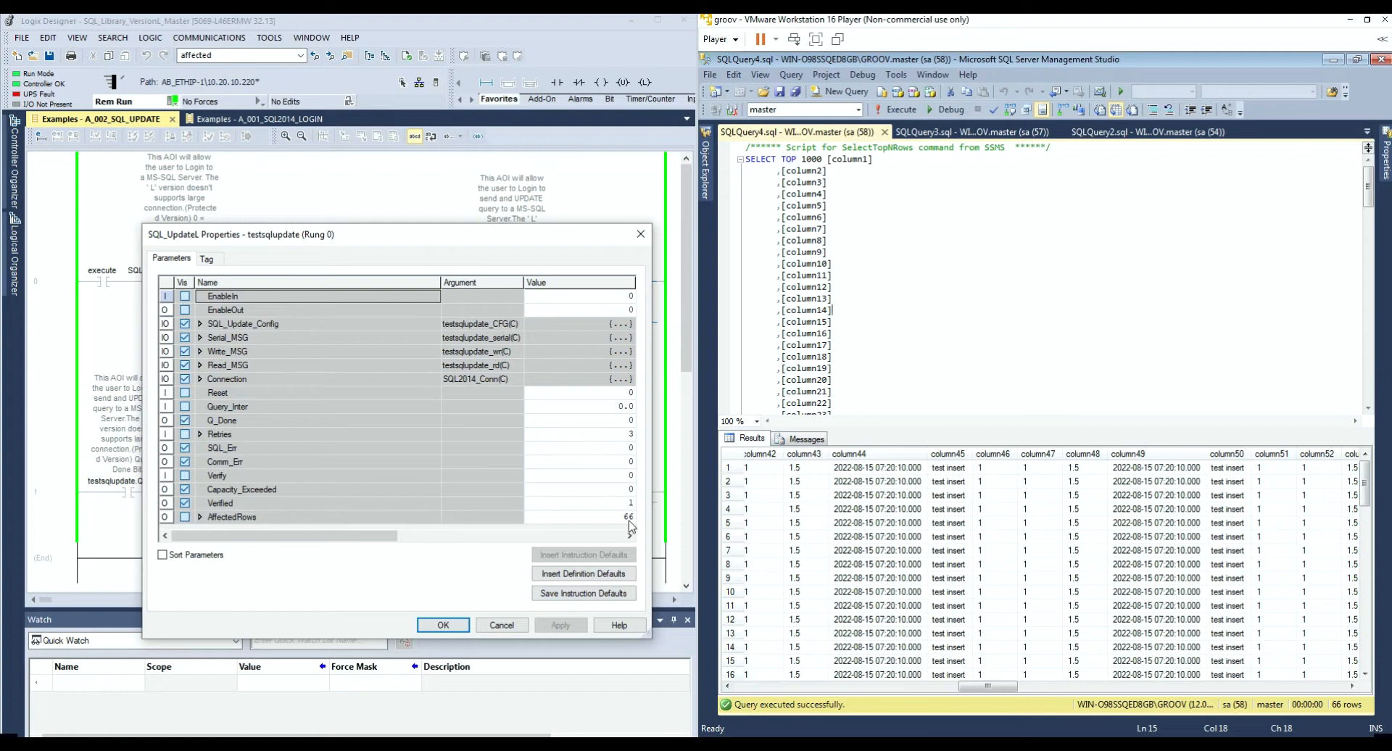
drag(444, 232, 378, 224)
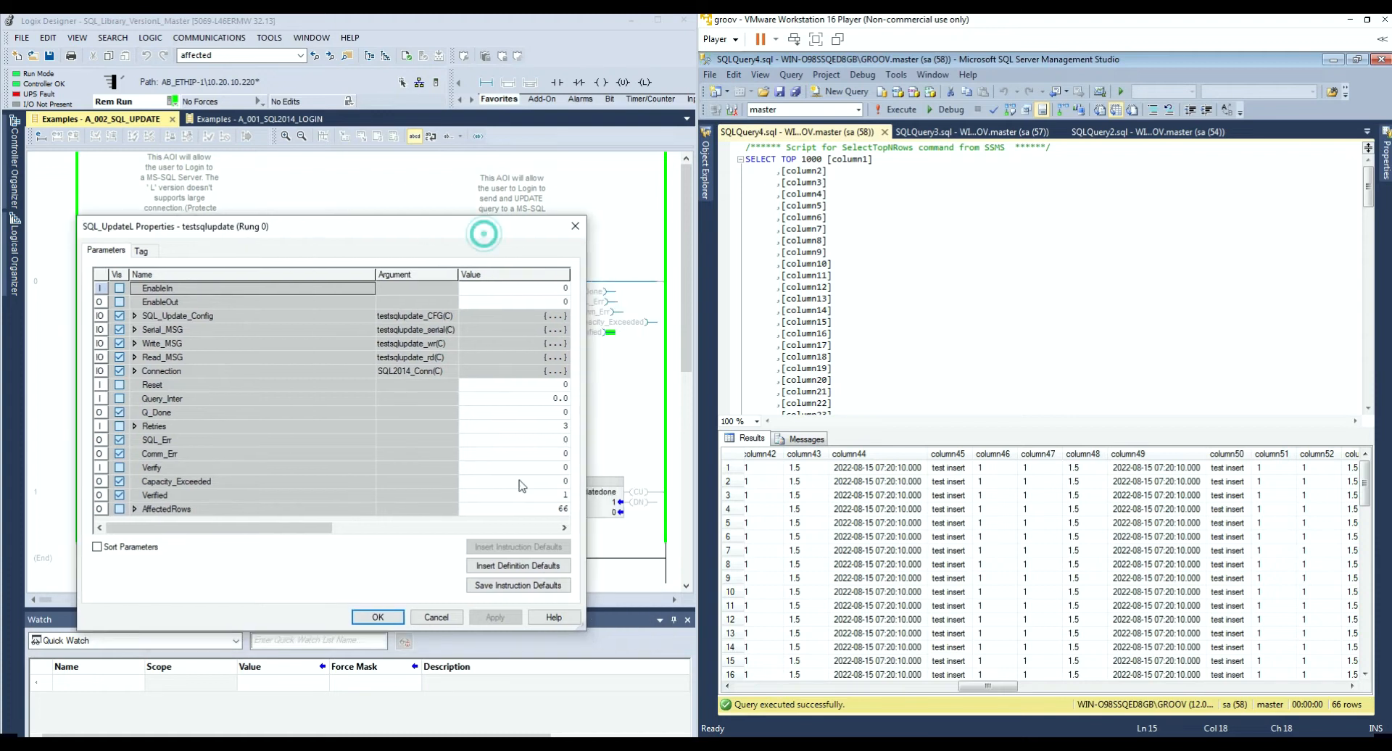
click(532, 506)
text(0)
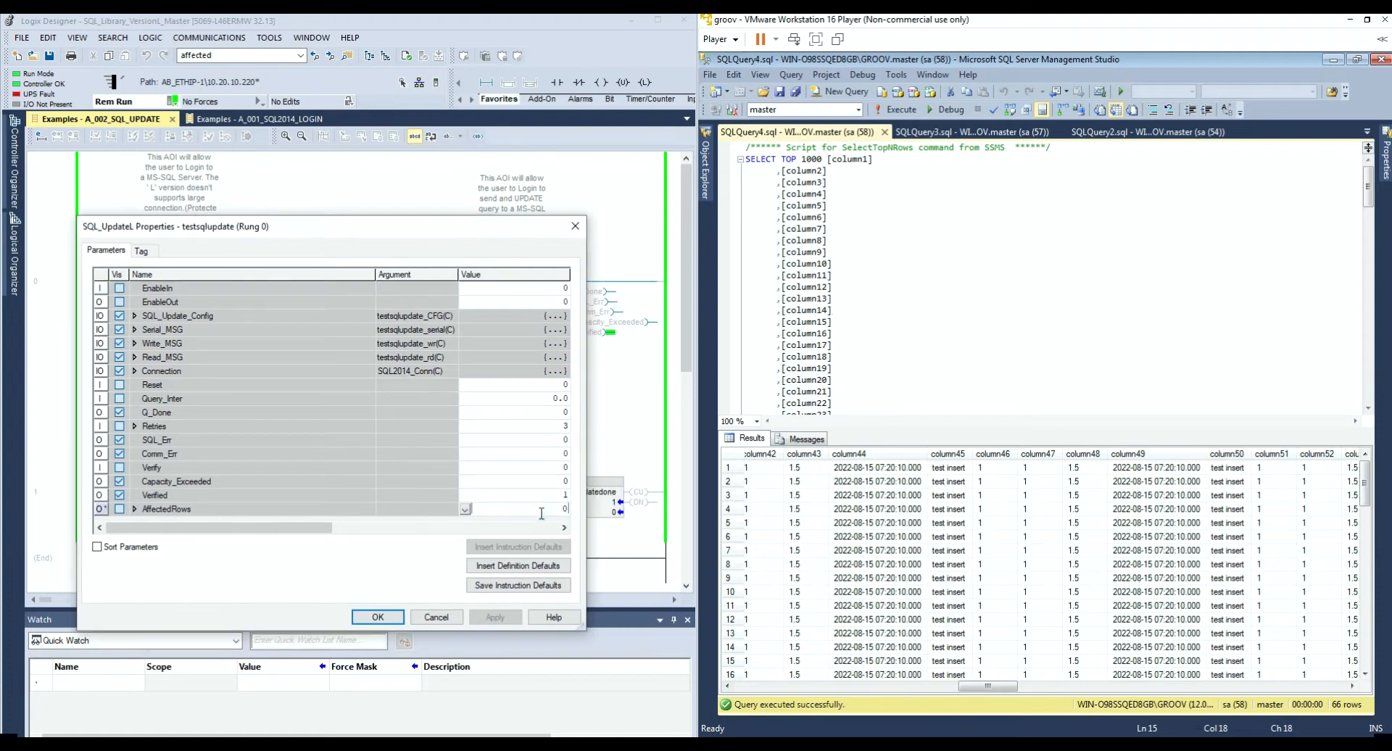
click(554, 496)
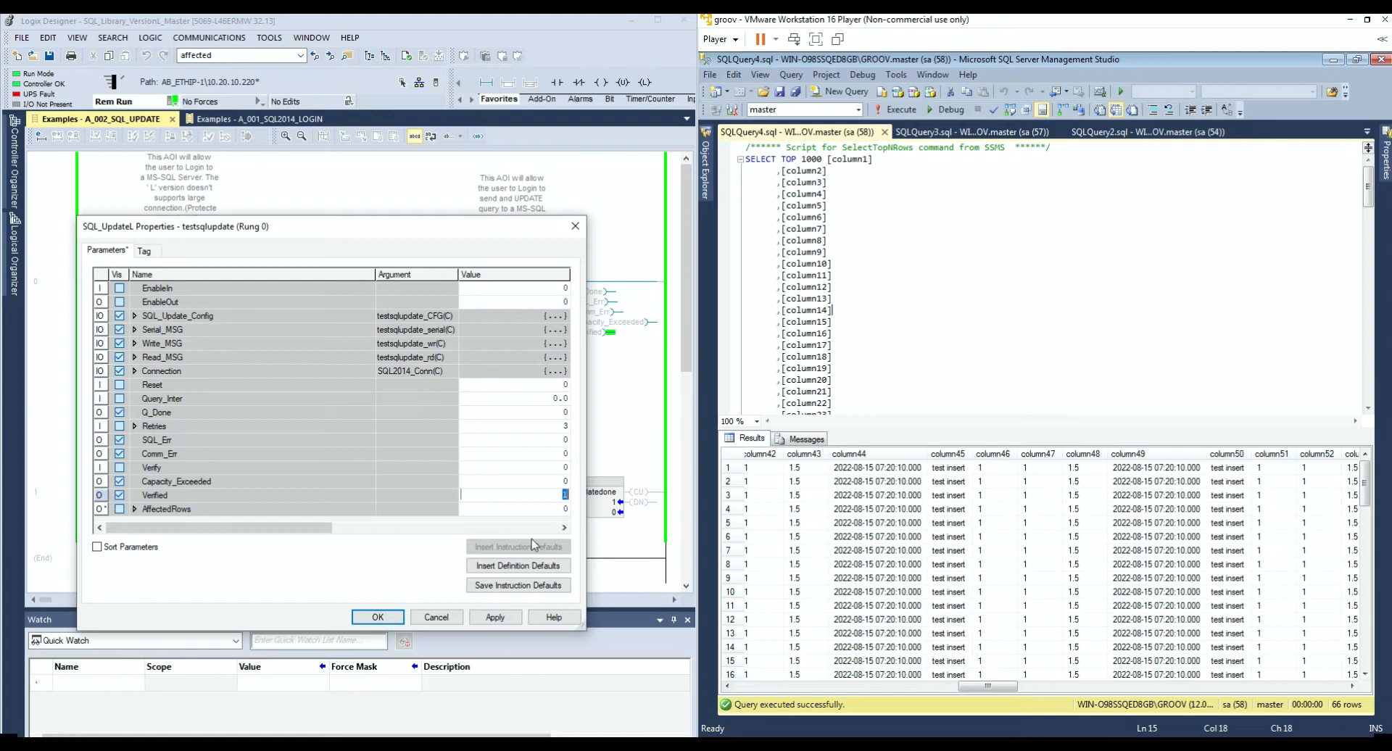
click(499, 618)
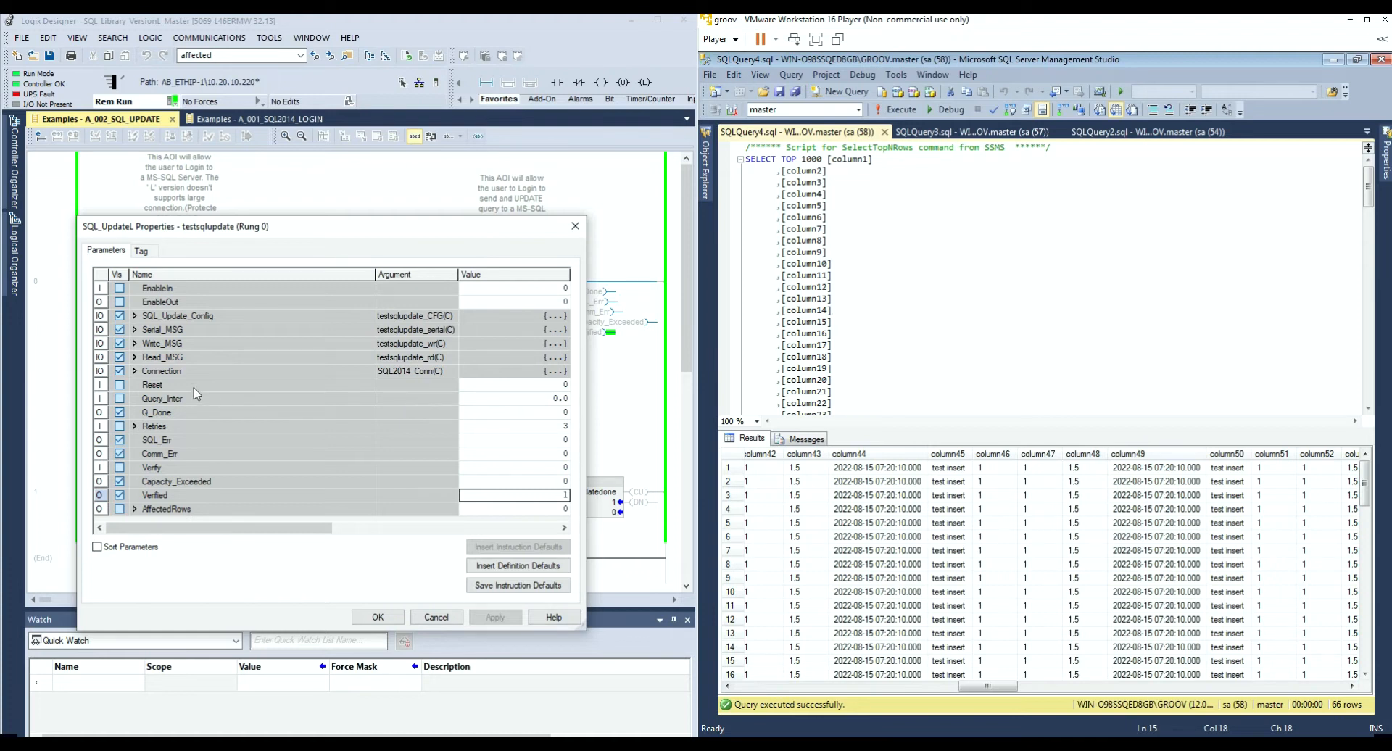
Step: Review the Connection parameter's members and close the SQL_UpdateL properties
click(135, 371)
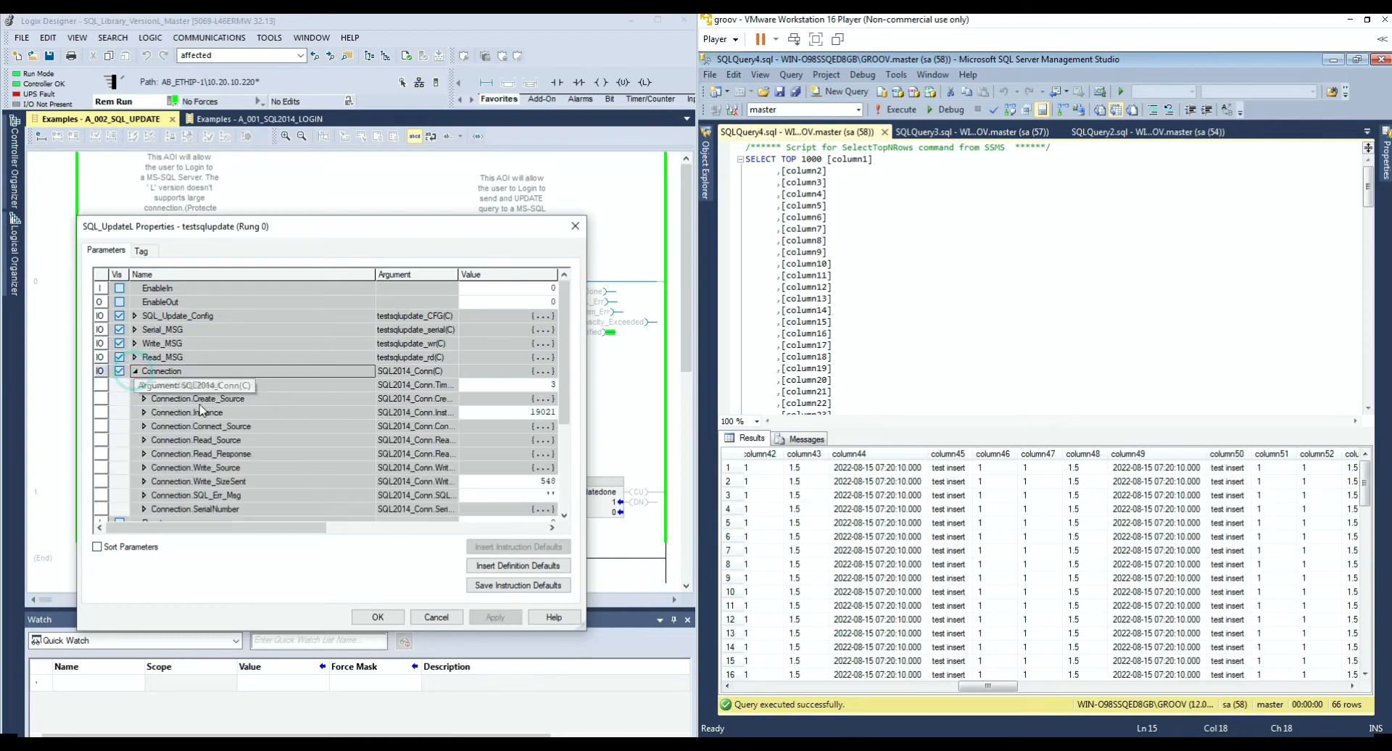
scroll(283, 478, down, 1)
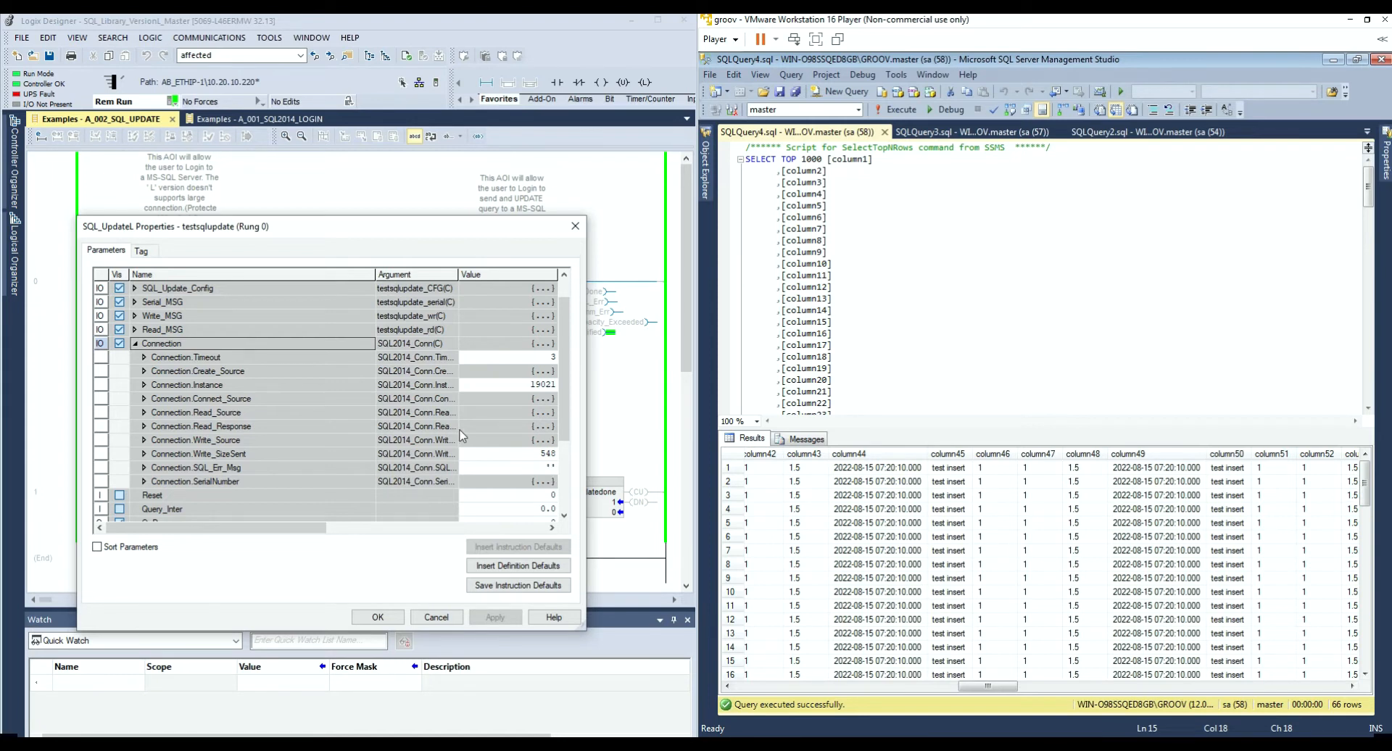
click(437, 617)
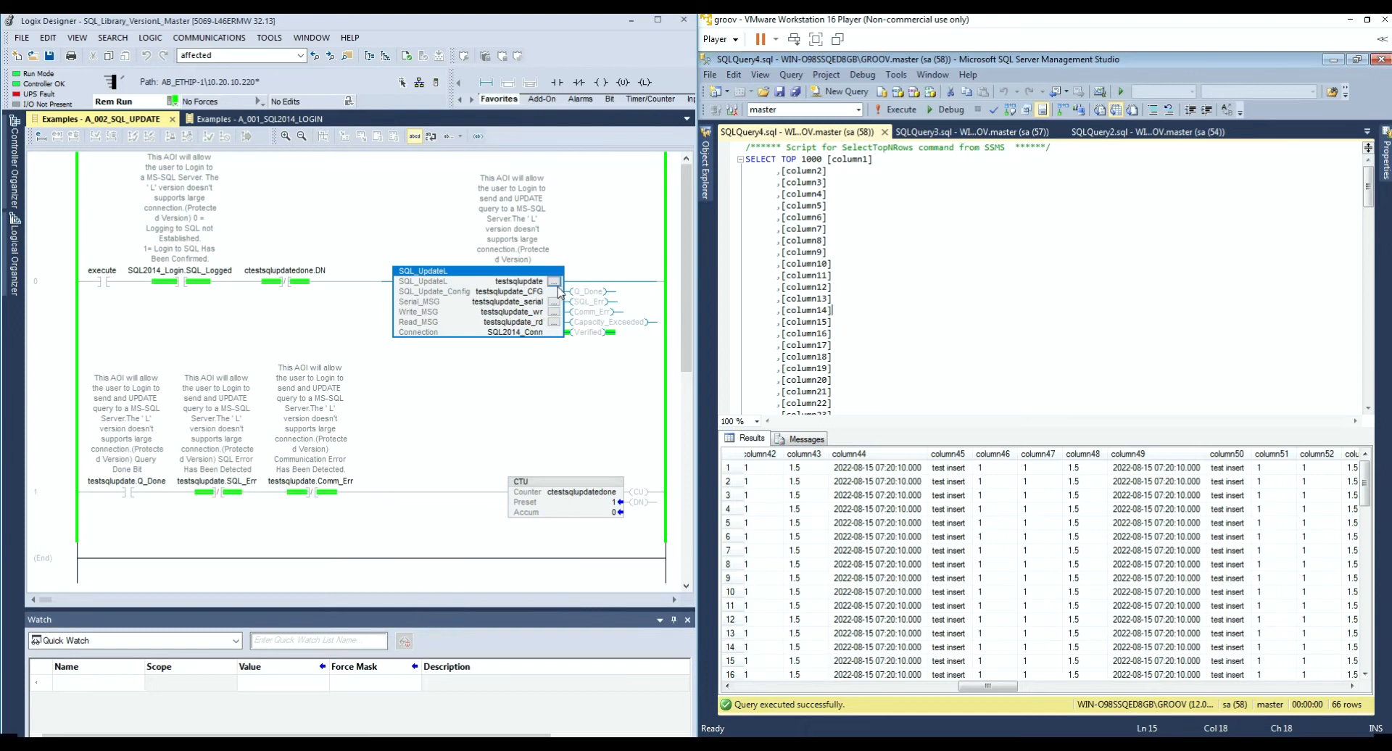
Step: Scroll the SSMS results grid back to column1, showing the test string in column5
click(986, 385)
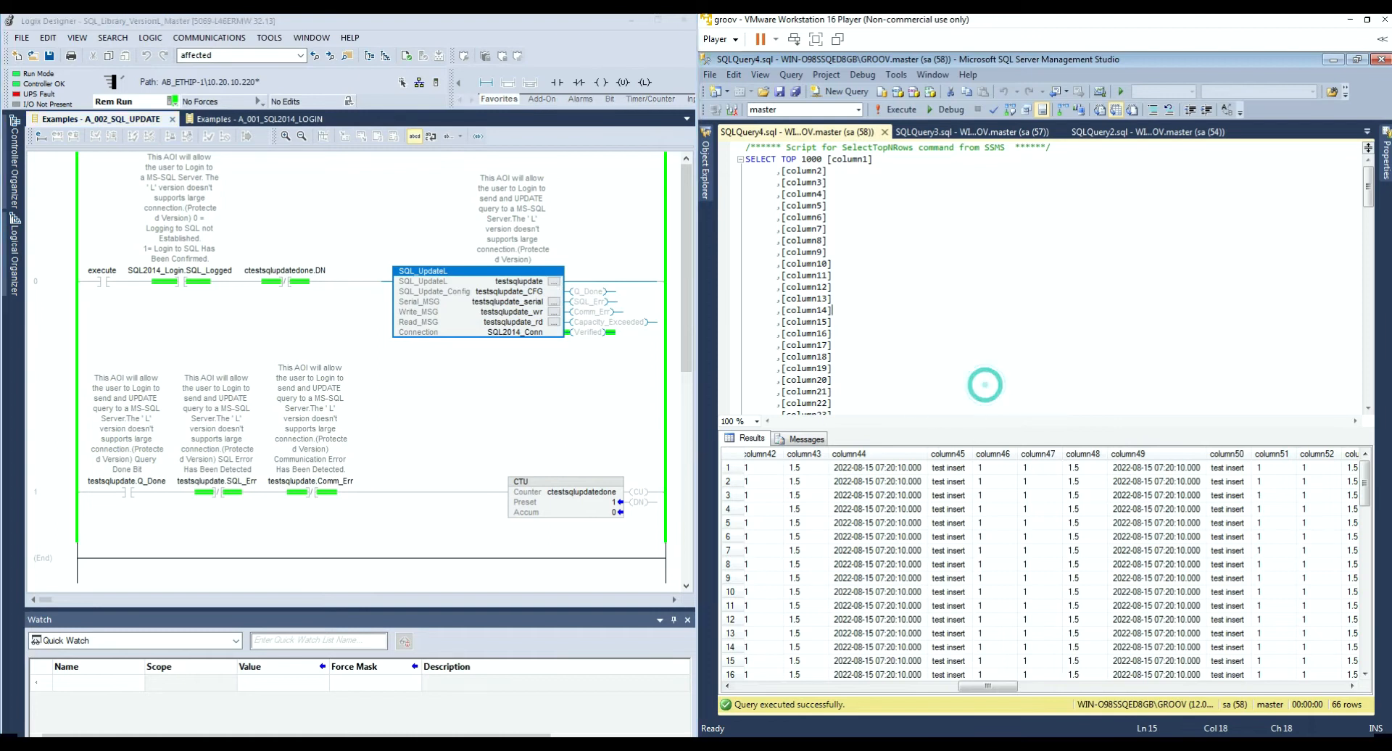
drag(973, 686, 772, 686)
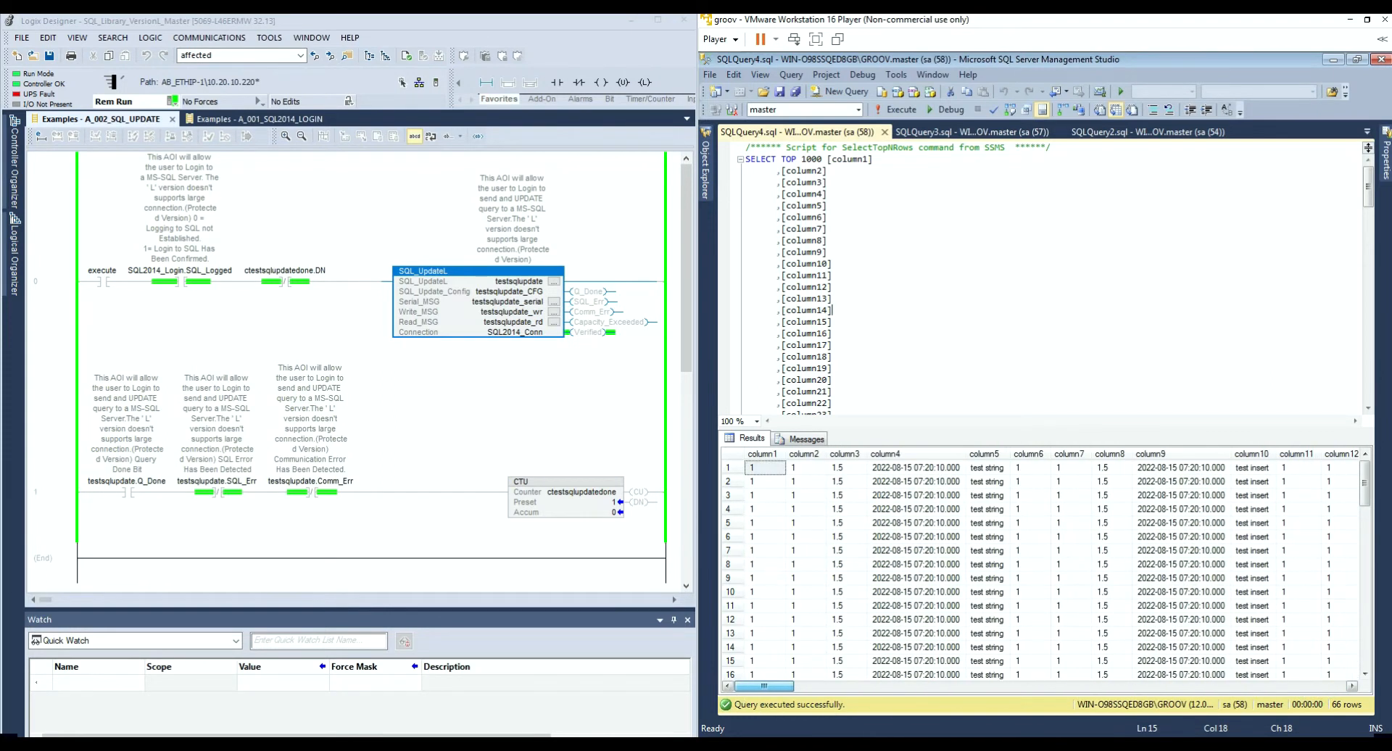
mouse_move(1368, 193)
mouse_down()
mouse_move(1369, 395)
mouse_move(1369, 182)
mouse_up()
Step: Reopen the SQL_UpdateL properties and expand SQL_Update_Config.Values down to Values[49]
click(554, 281)
drag(548, 549, 650, 628)
click(200, 323)
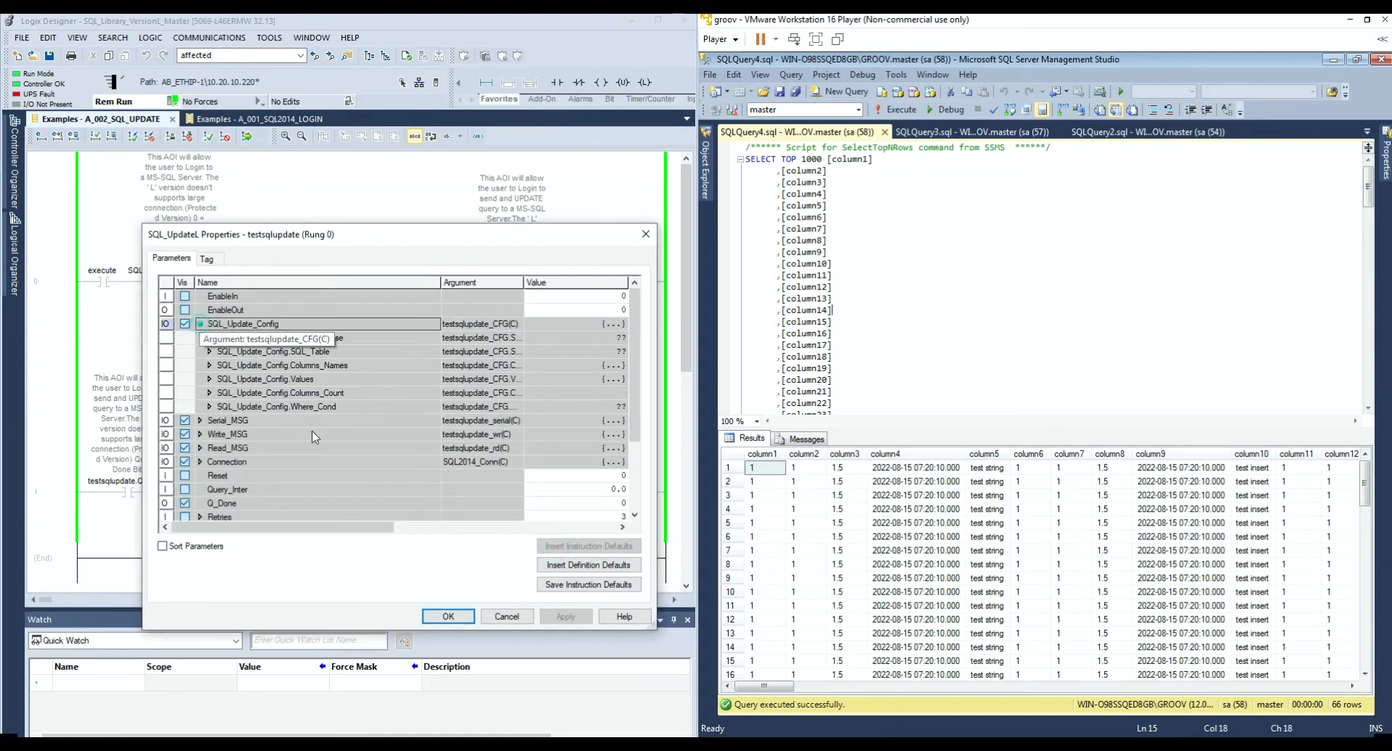
drag(537, 234, 435, 224)
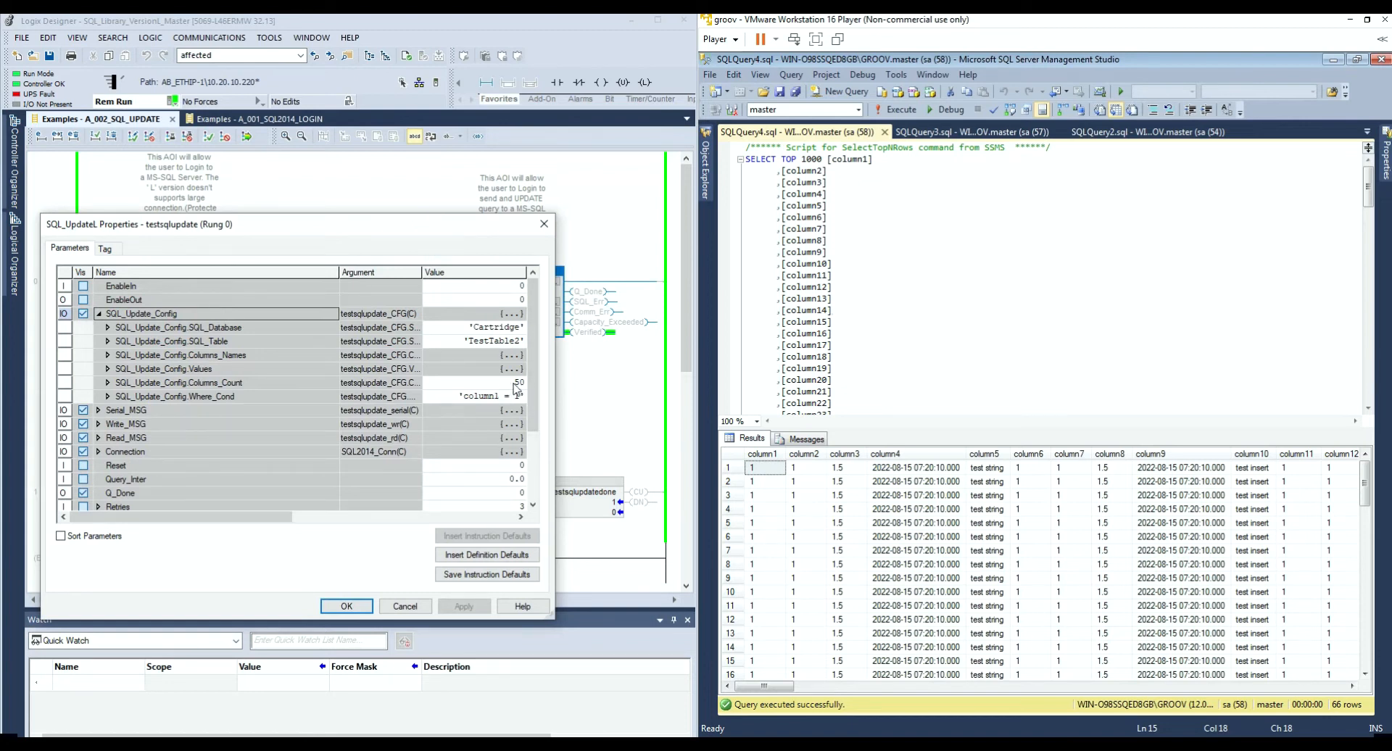
drag(772, 686, 1024, 698)
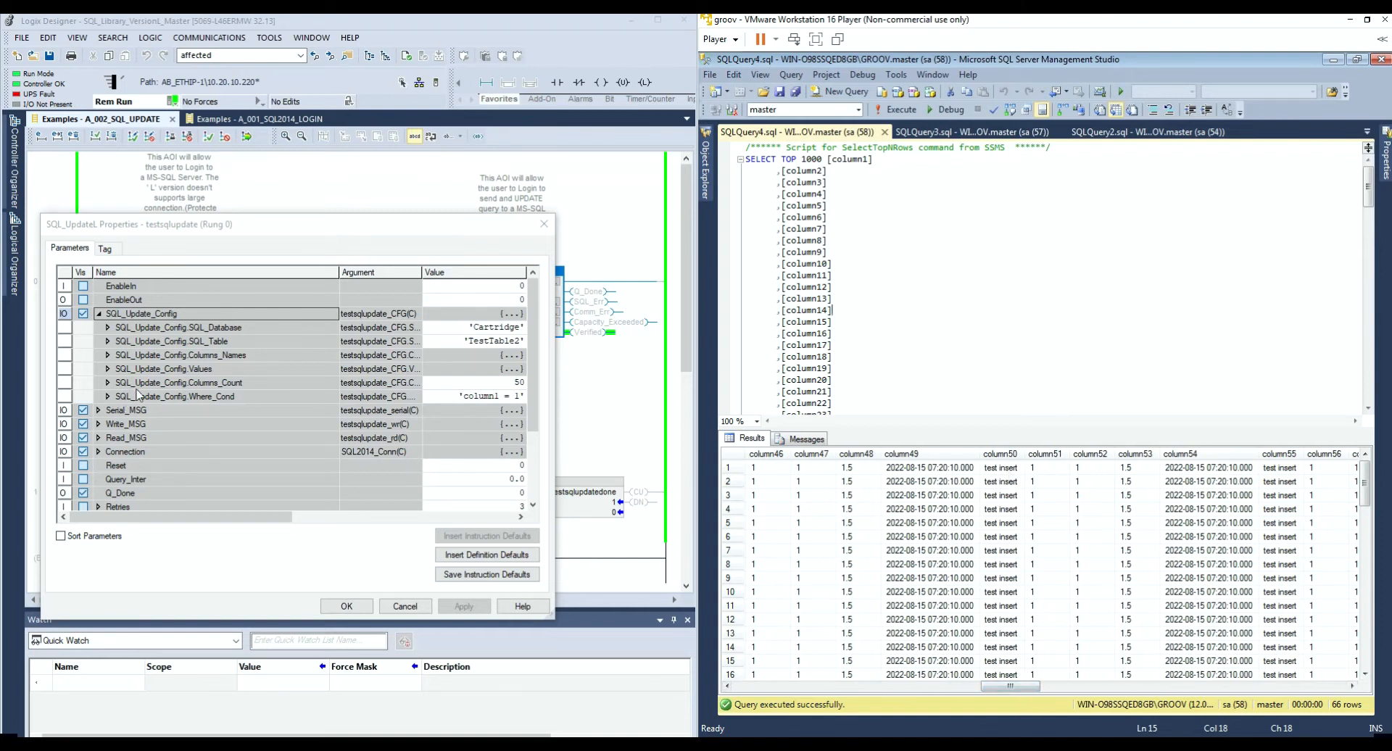
click(106, 370)
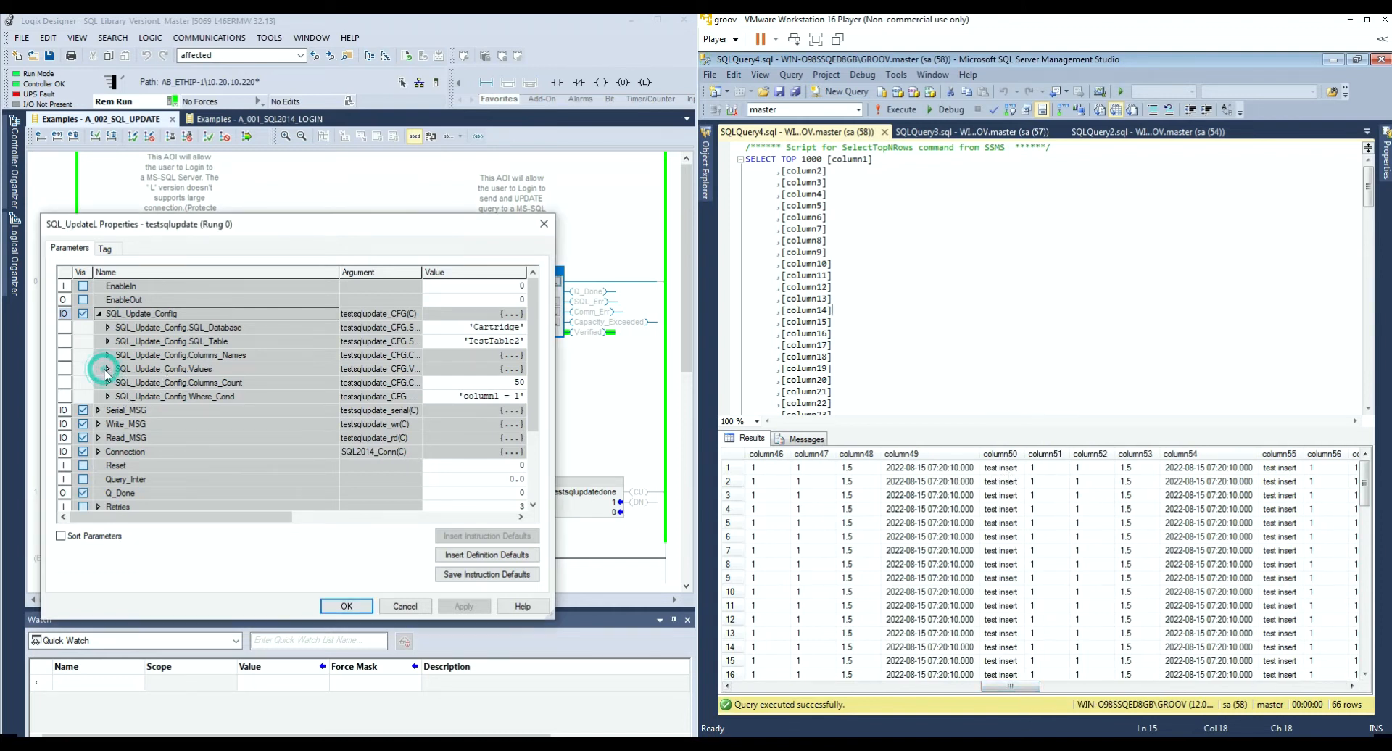
scroll(245, 410, down, 5)
scroll(390, 415, down, 5)
scroll(268, 482, down, 1)
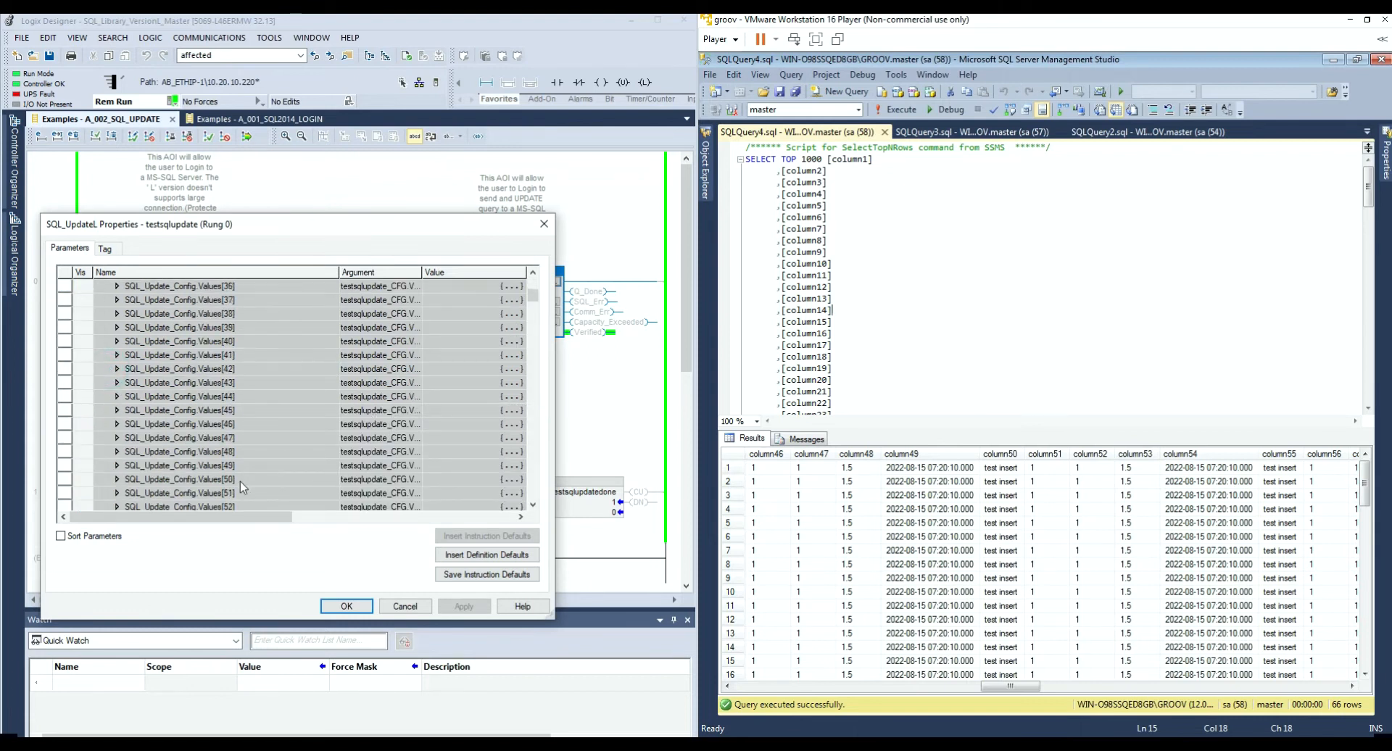
click(117, 466)
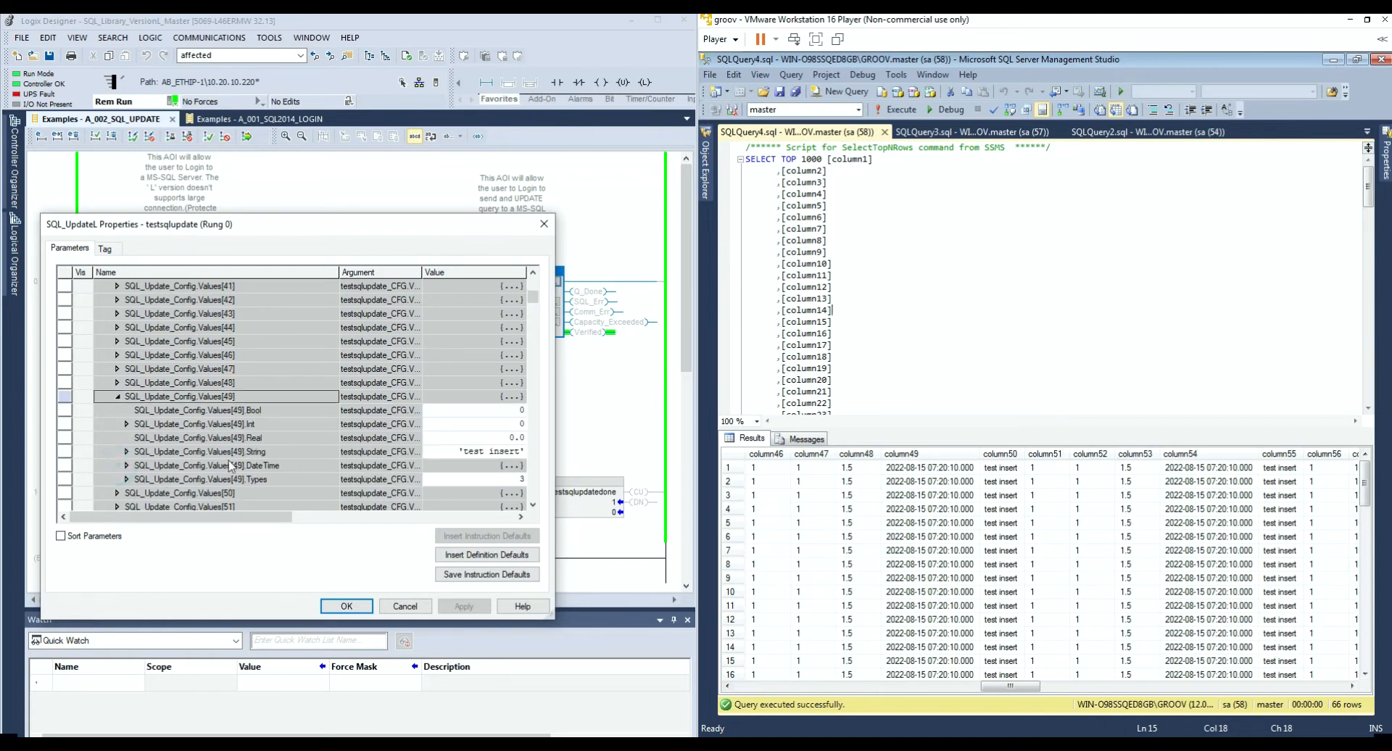
Step: Set Values[49].String to 'hello world col50' and close the properties
double_click(429, 451)
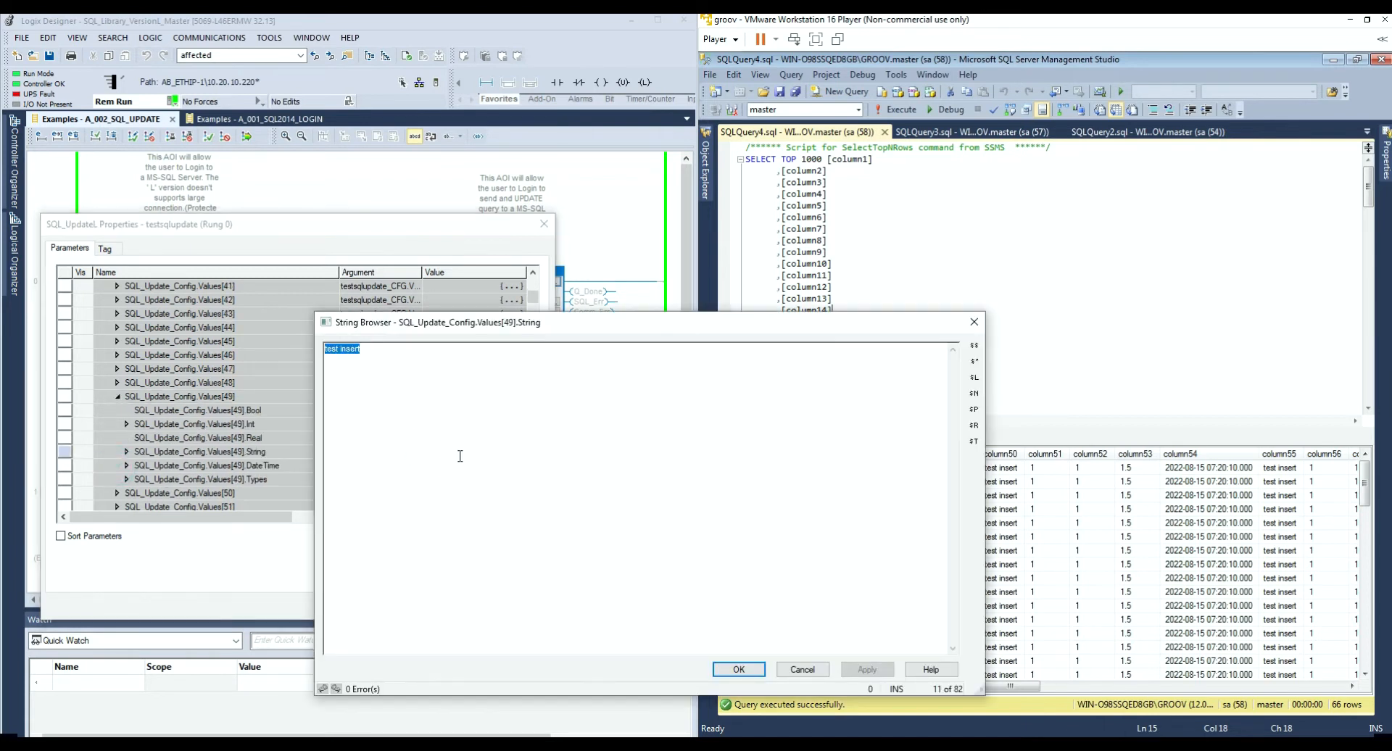
text(hello world col50)
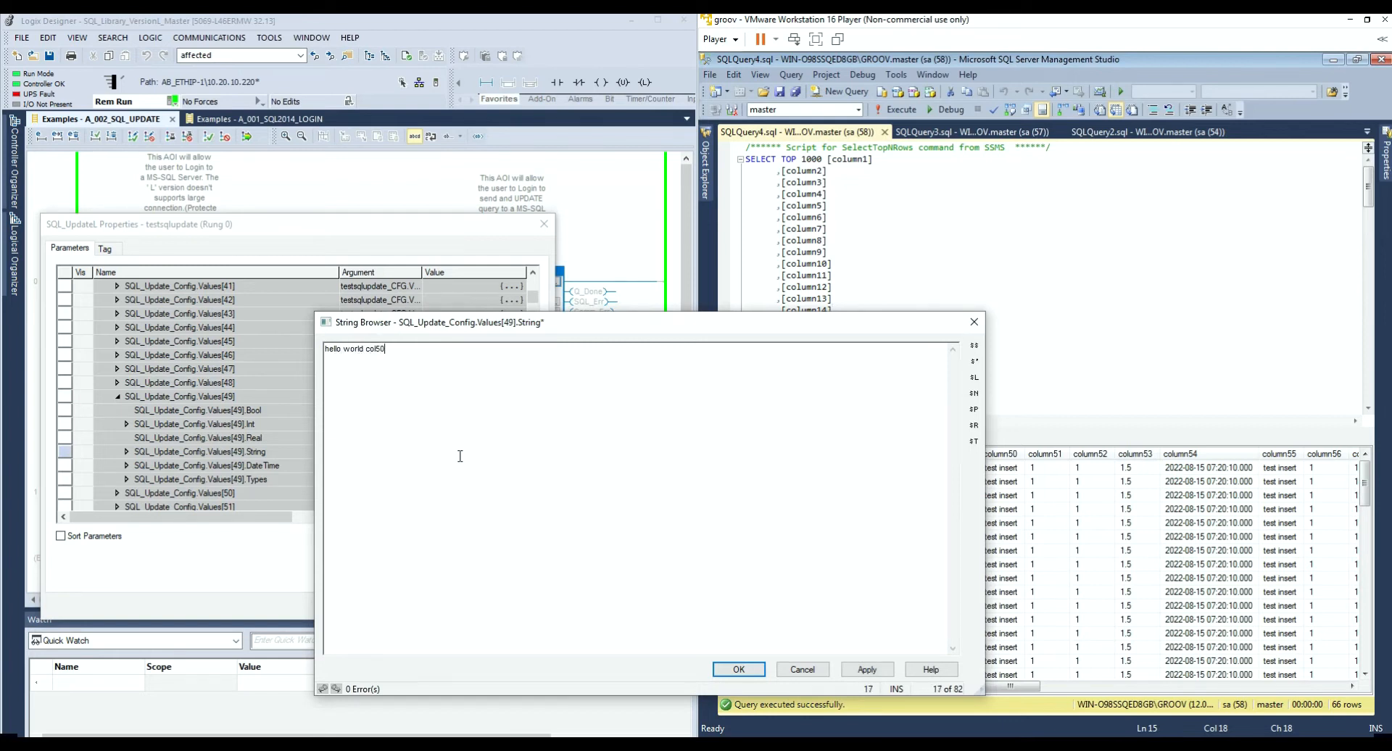
click(867, 669)
click(739, 669)
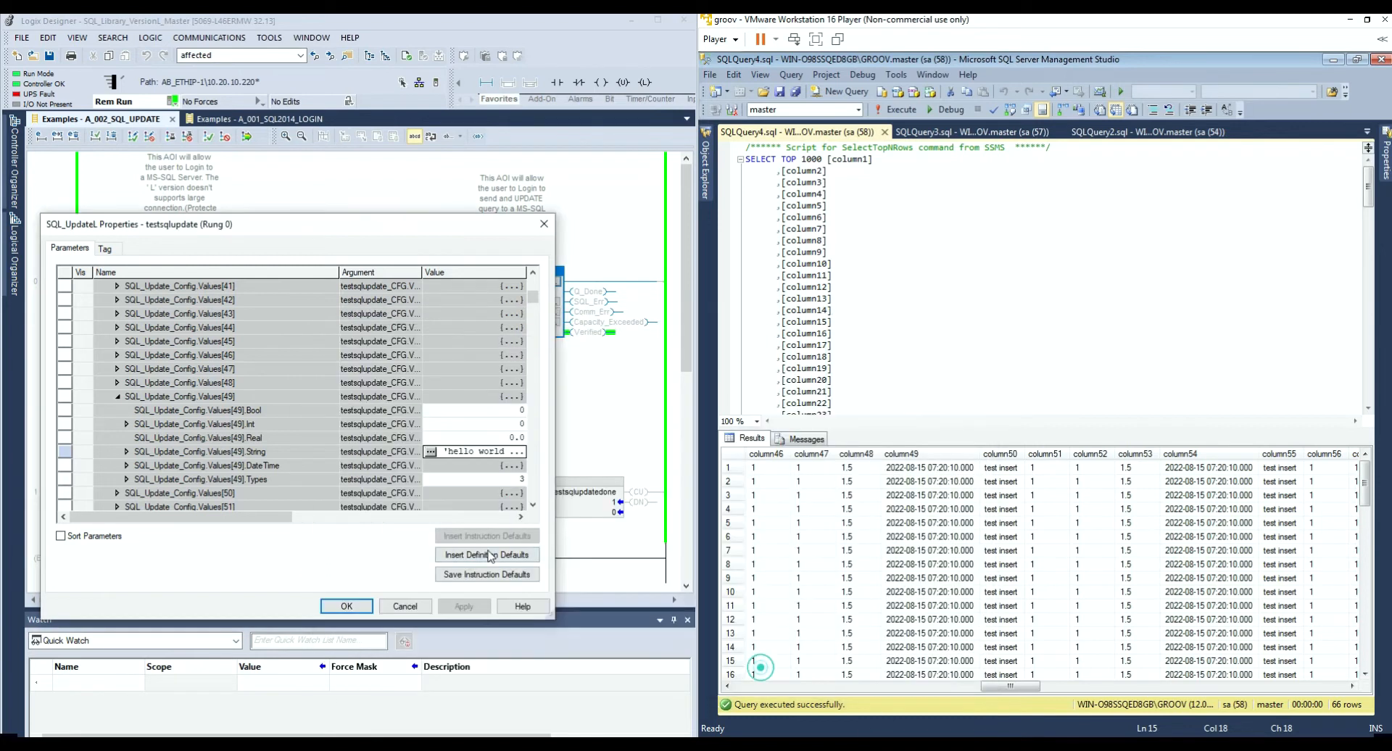
click(346, 607)
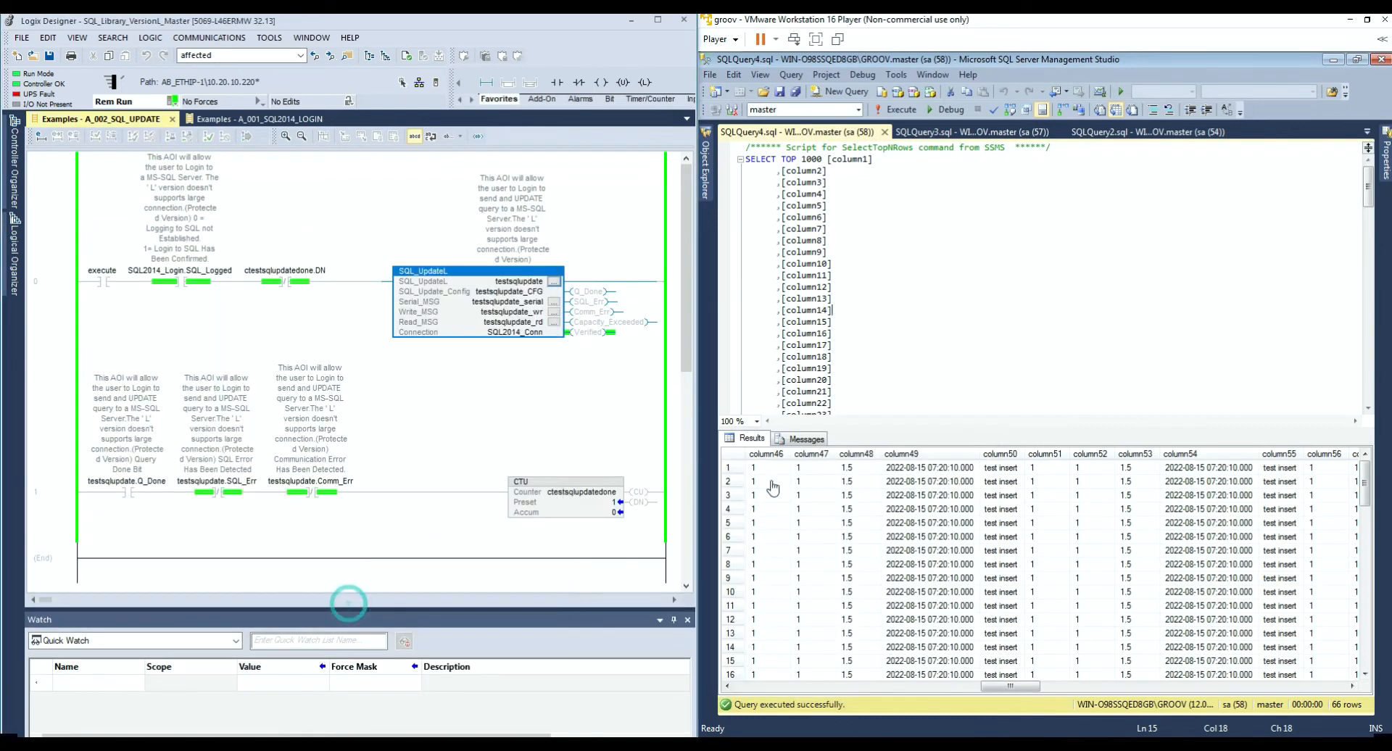
Step: Toggle the rung 0 execute contact on to trigger the SQL update
click(596, 519)
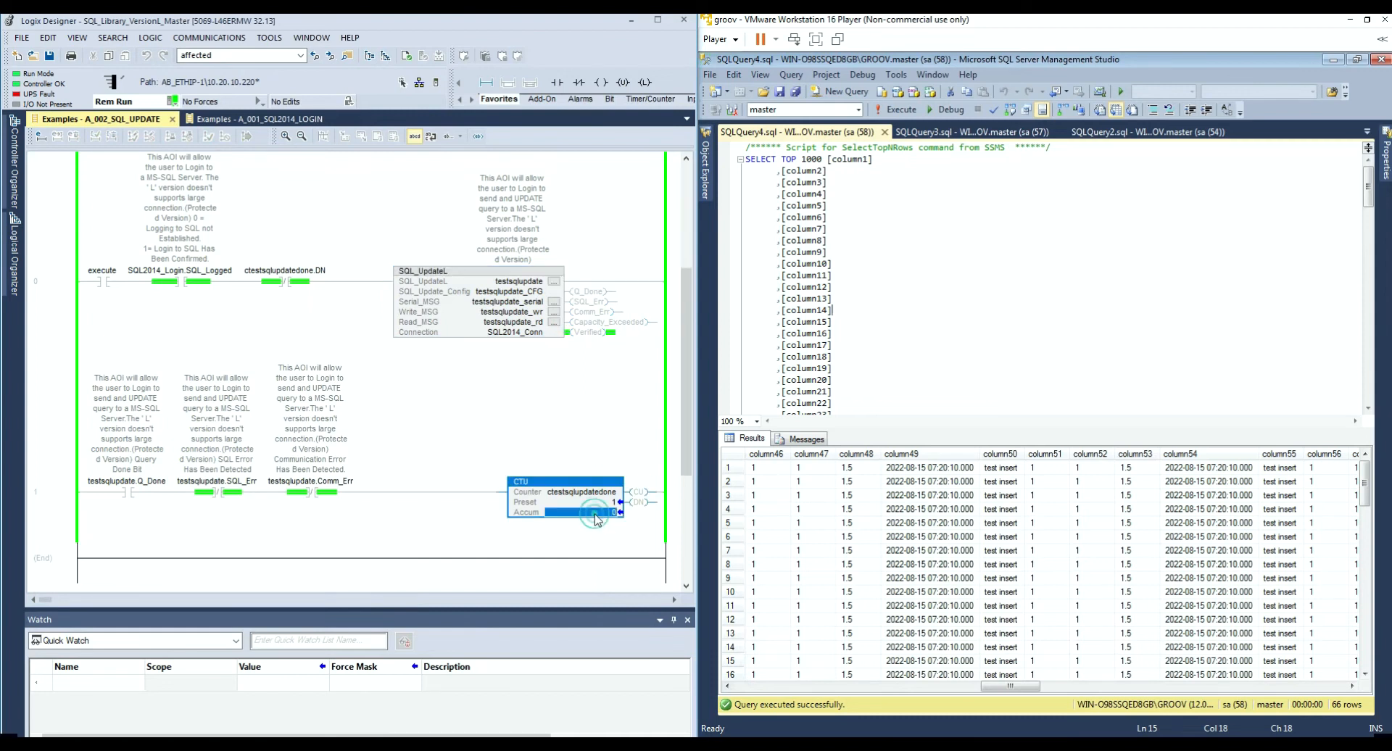
click(102, 287)
key(ctrl+t)
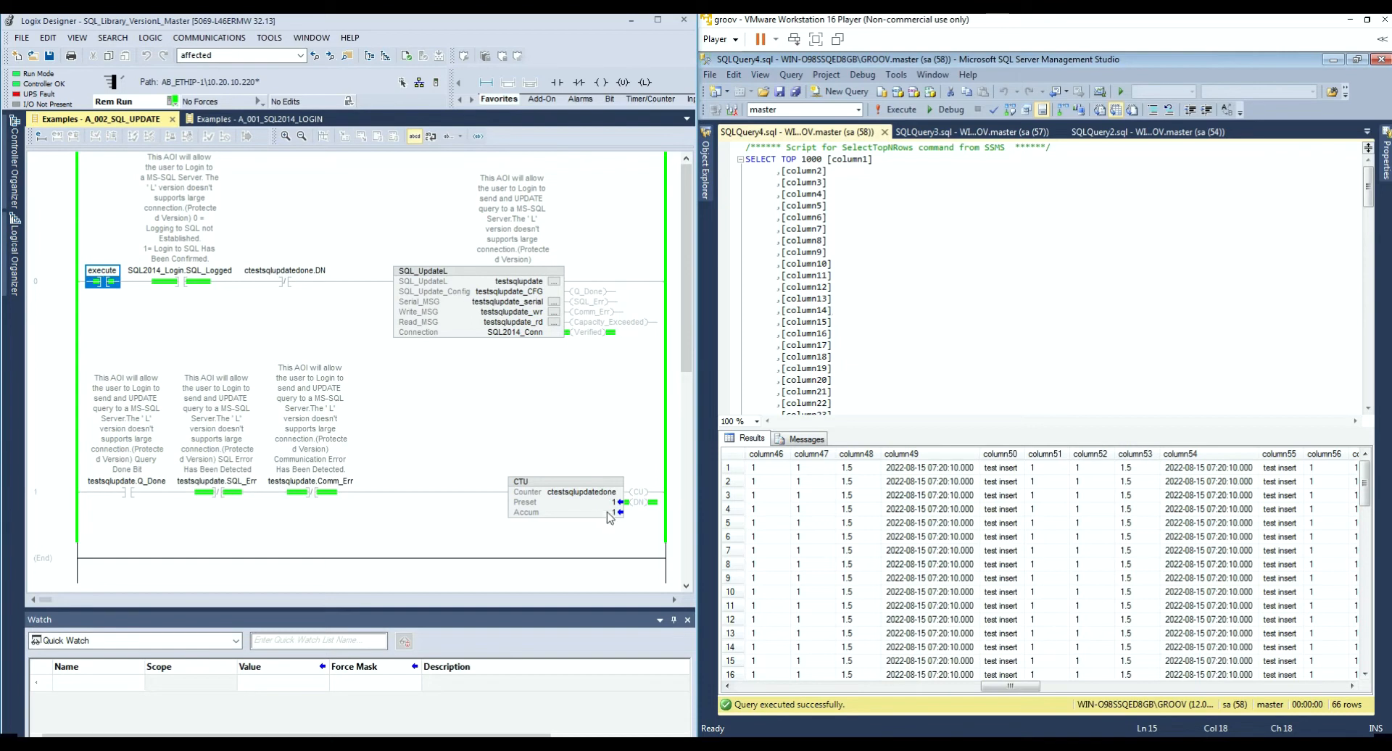
Step: Rerun the SSMS table query and widen column50 to confirm 'hello world col50'
right_click(994, 319)
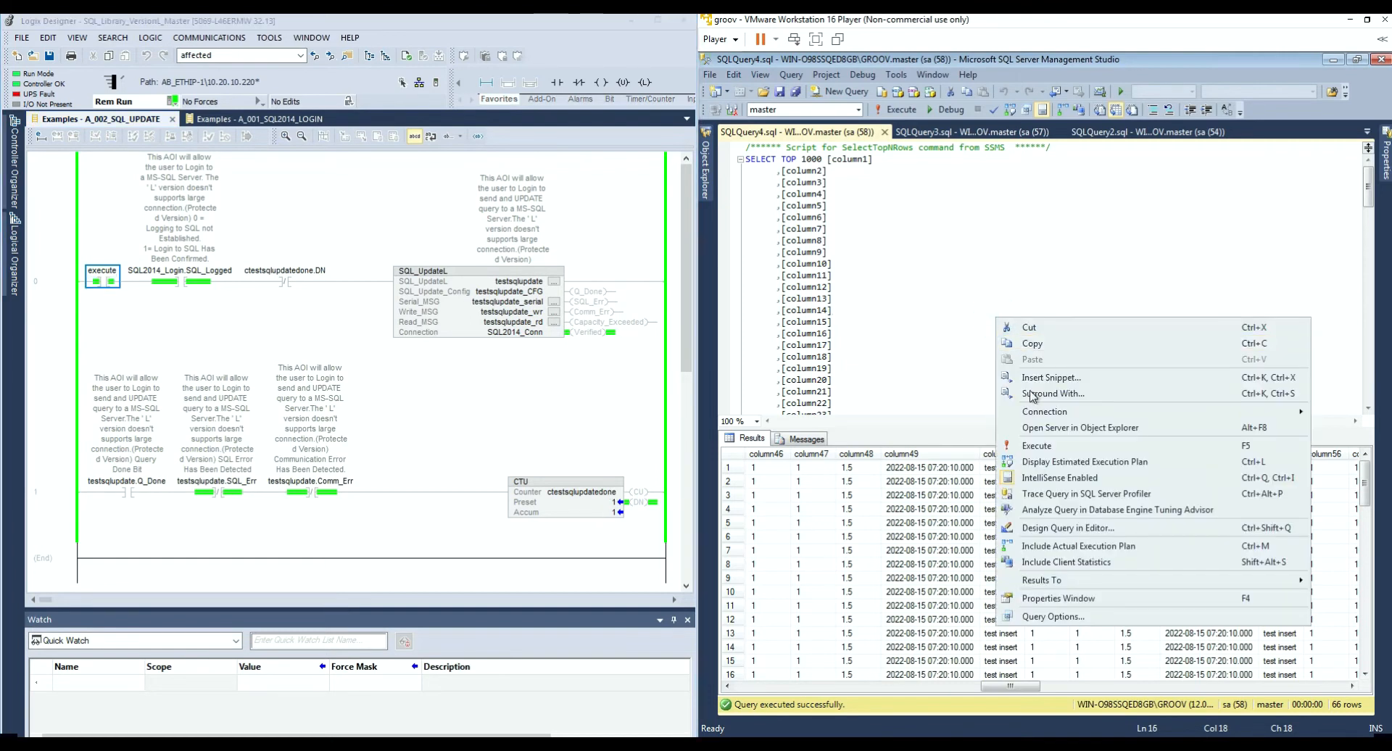
click(1039, 446)
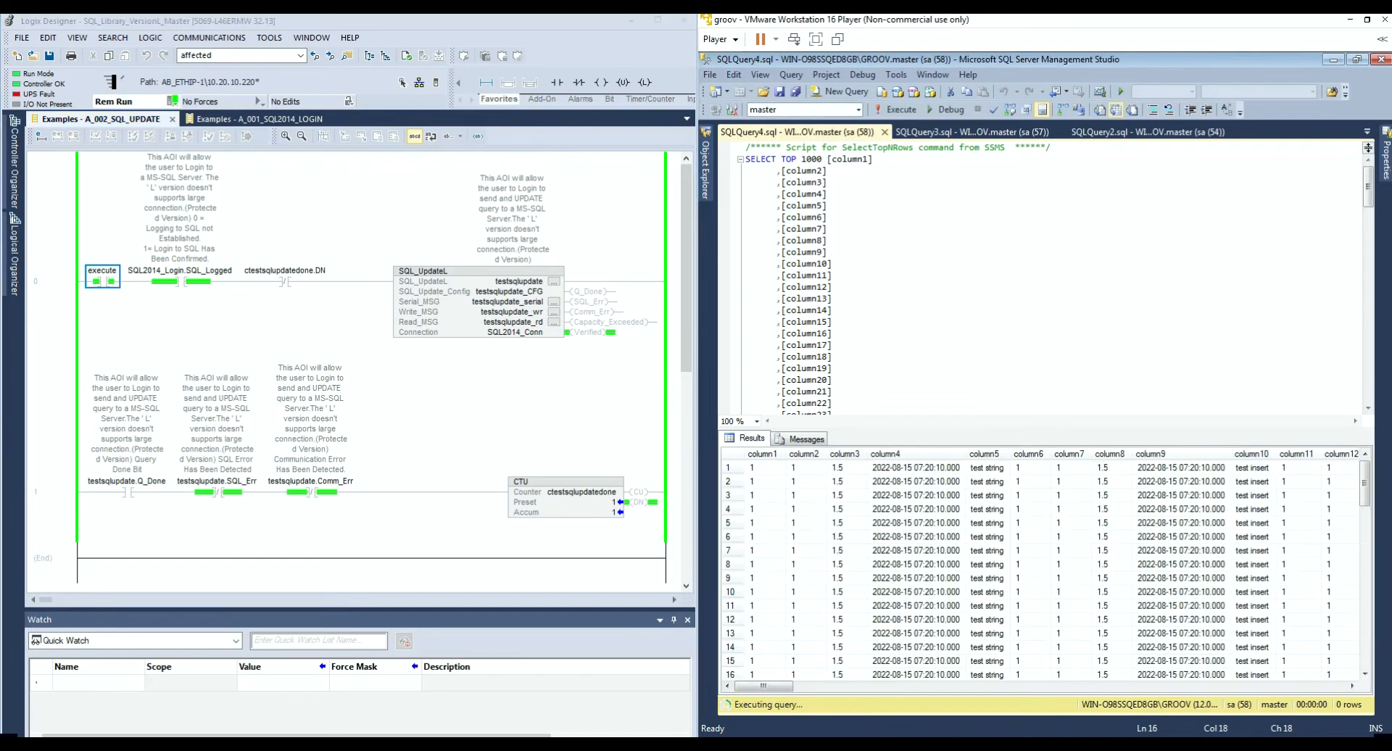
drag(776, 692, 1023, 705)
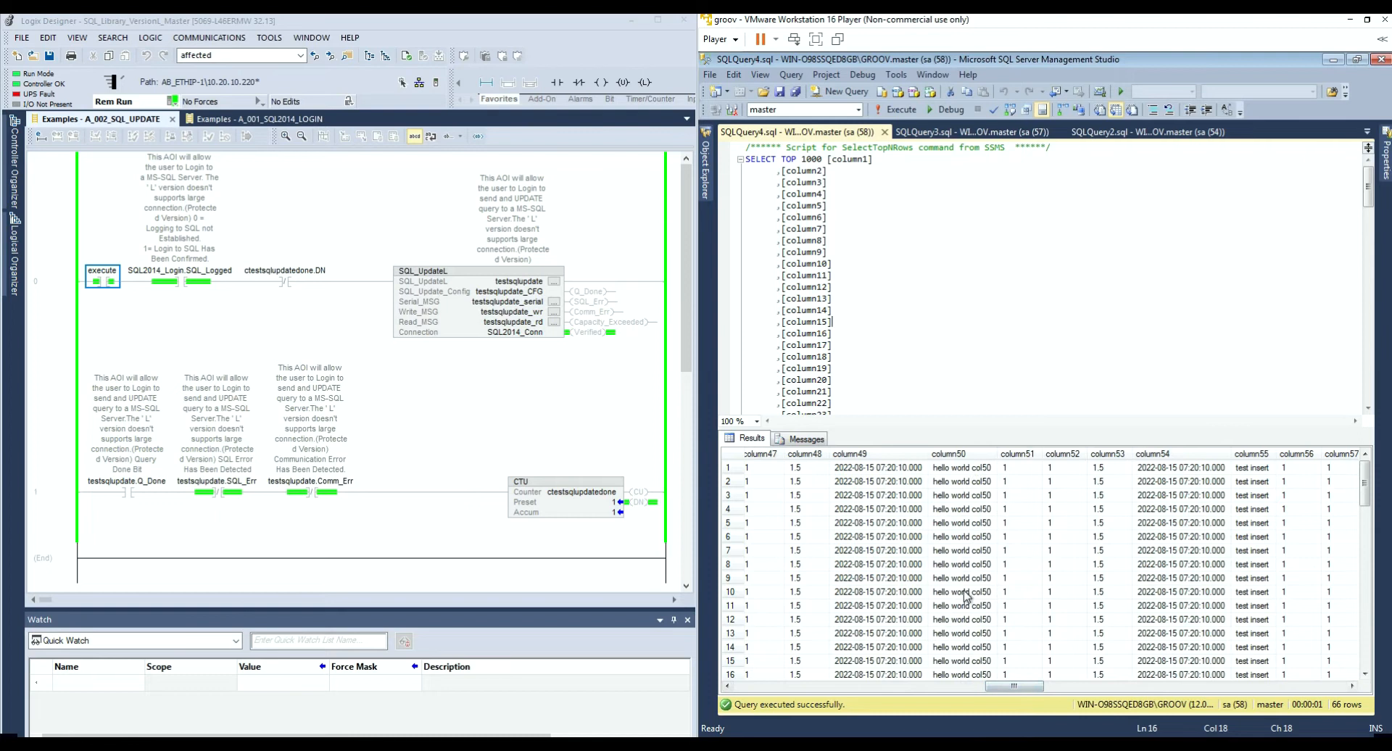
drag(999, 456, 1012, 456)
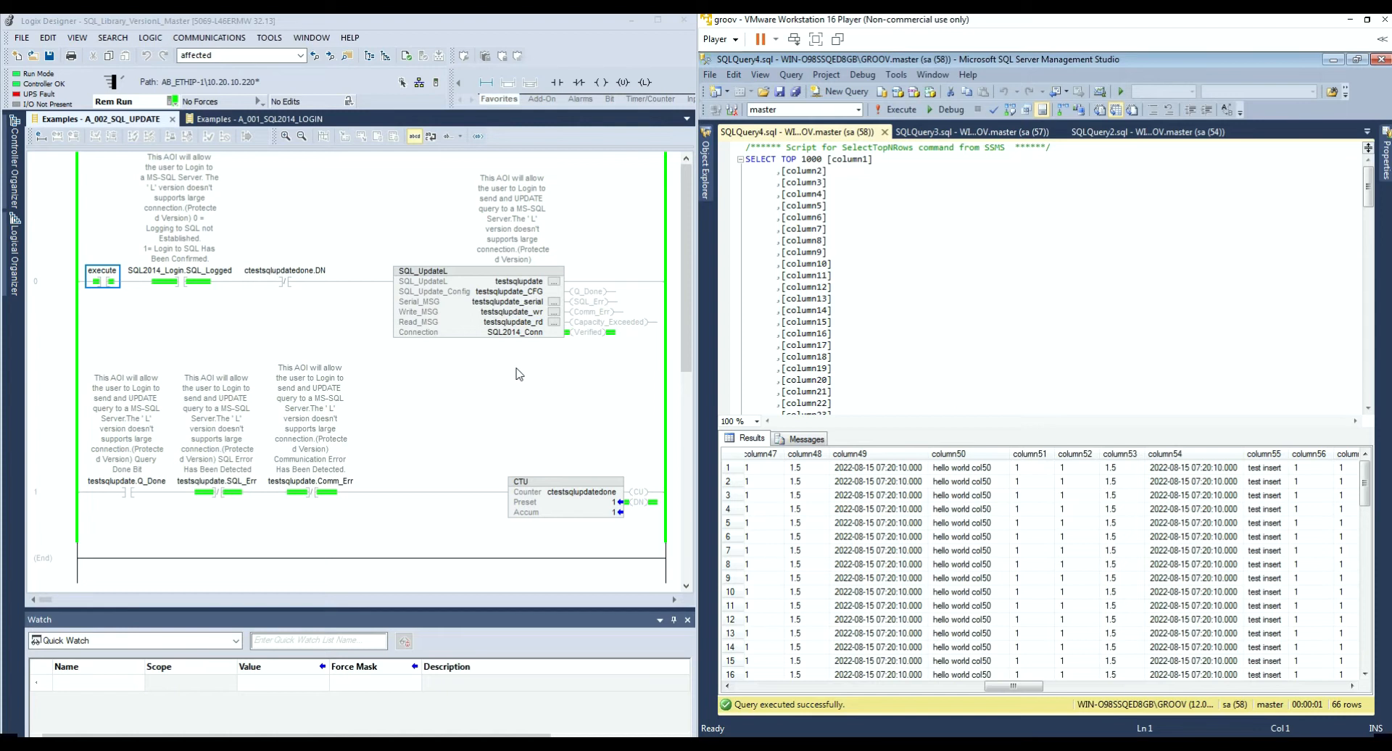
mouse_move(491, 341)
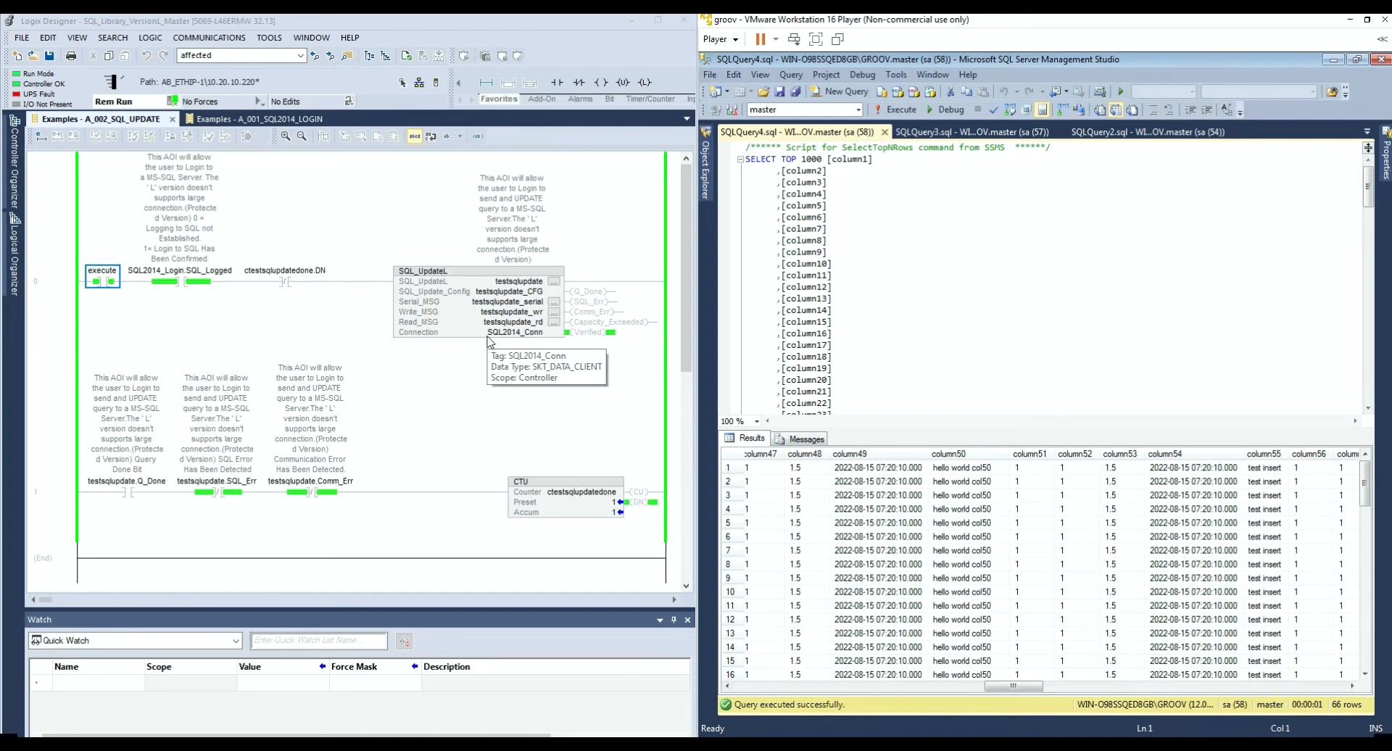
mouse_move(465, 305)
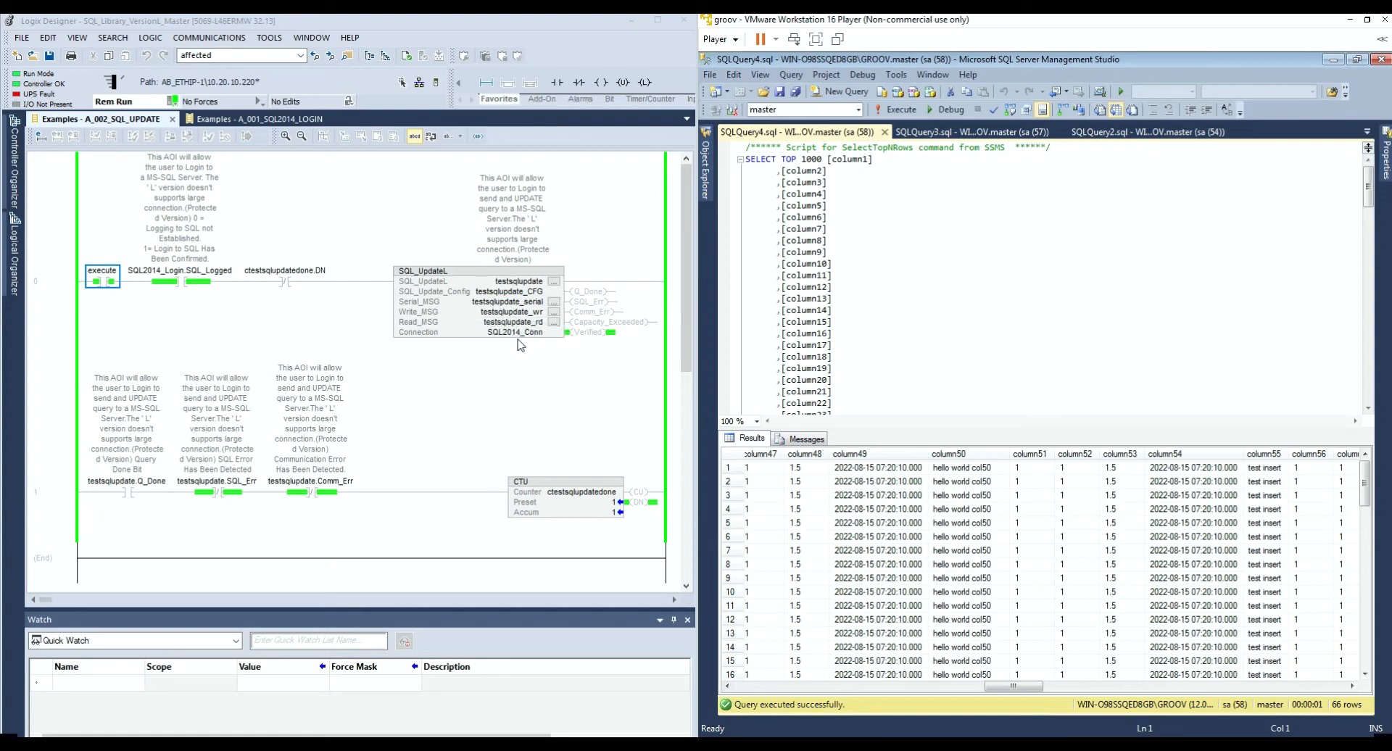
Step: In testsqlupdate's SQL_UpdateL properties, change SQL_Update_Config.Columns_Count from 50 to 110
click(555, 287)
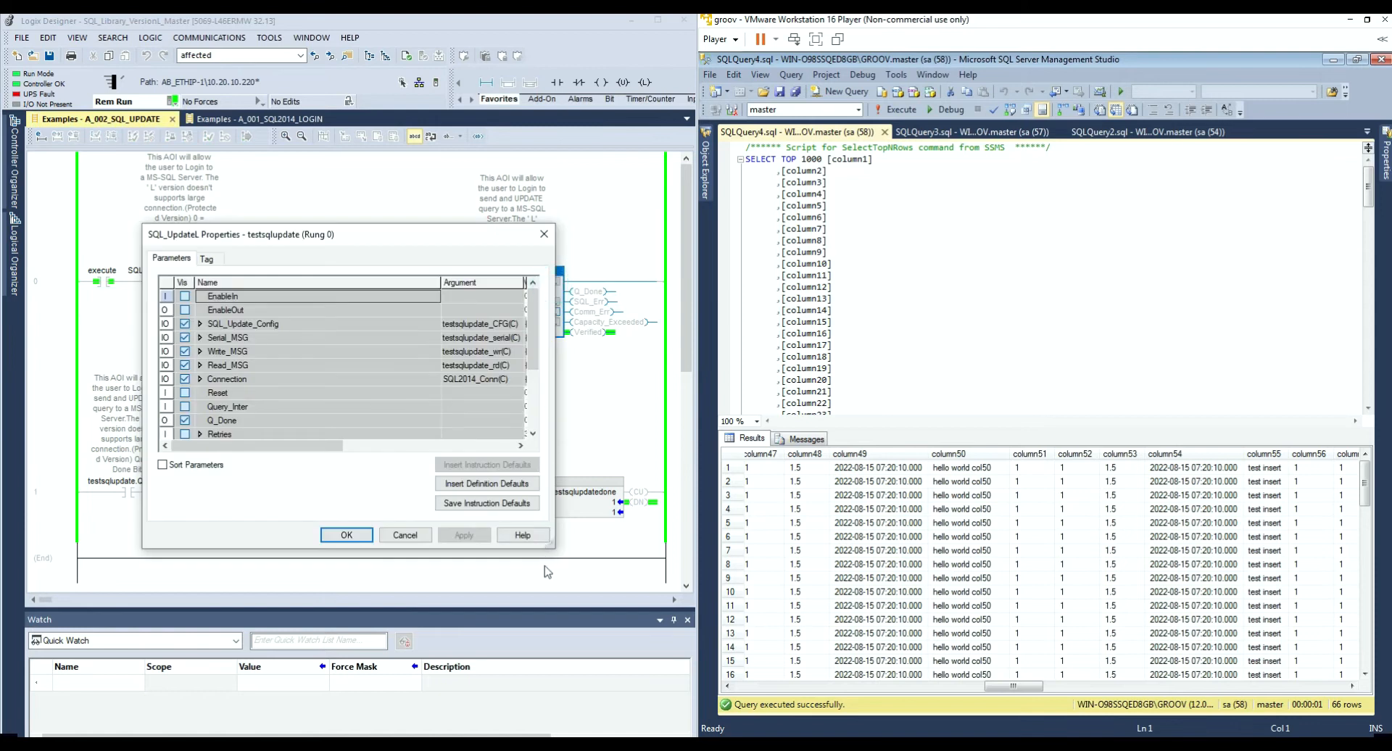
drag(602, 620, 608, 626)
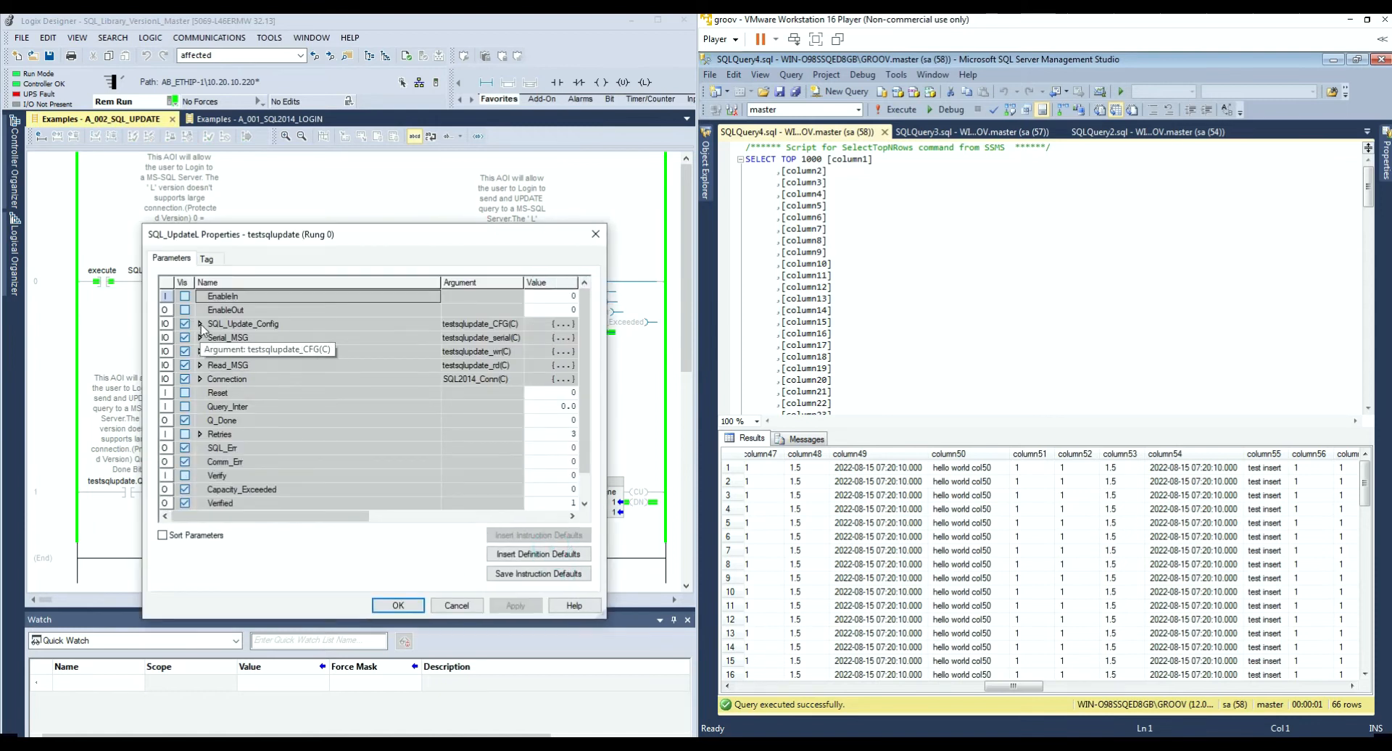
click(200, 325)
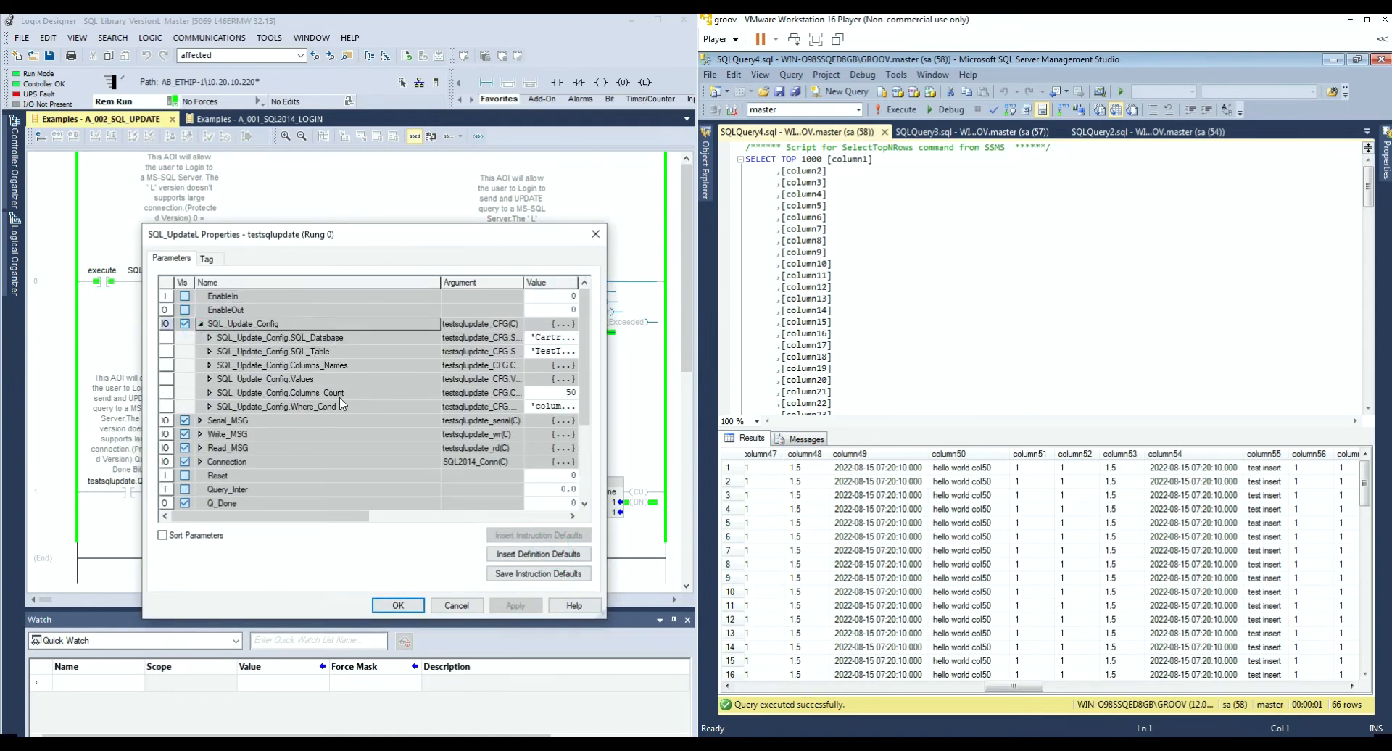
drag(353, 230, 280, 177)
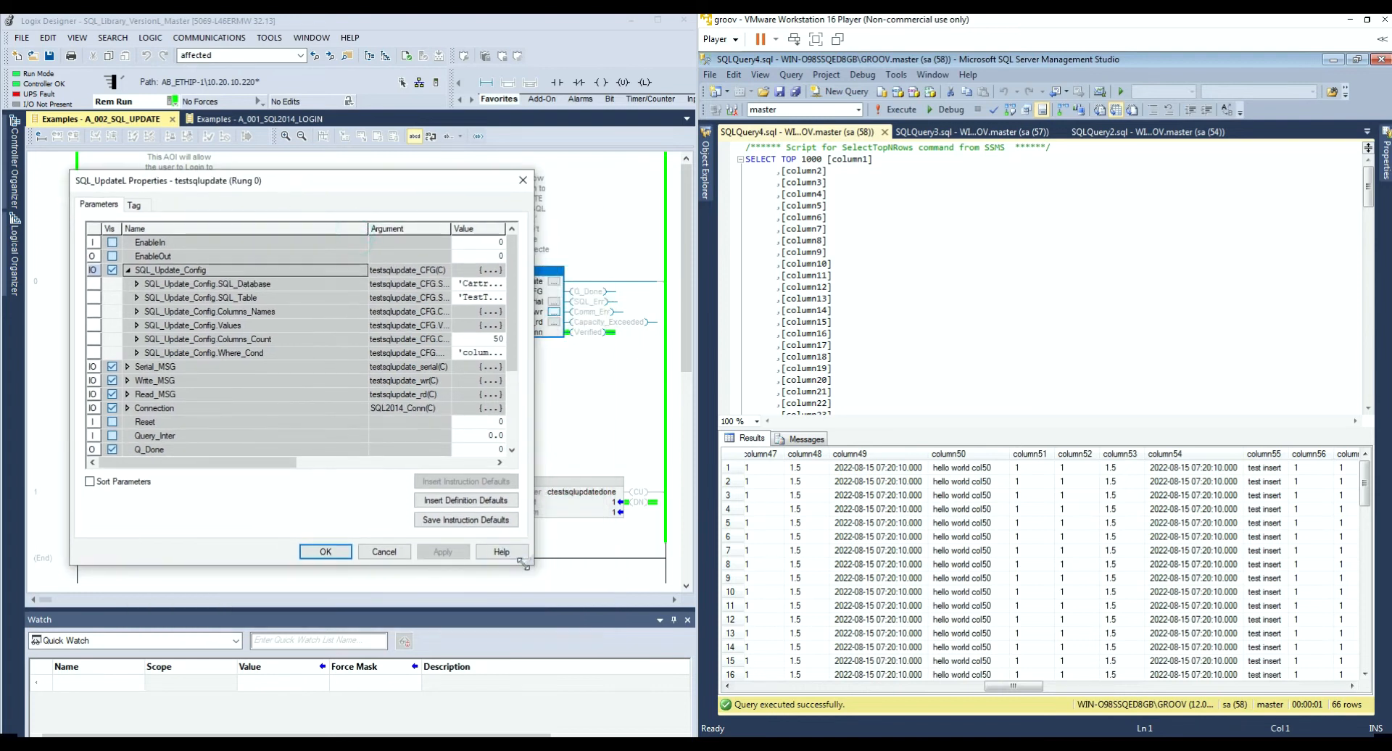
drag(568, 596, 577, 601)
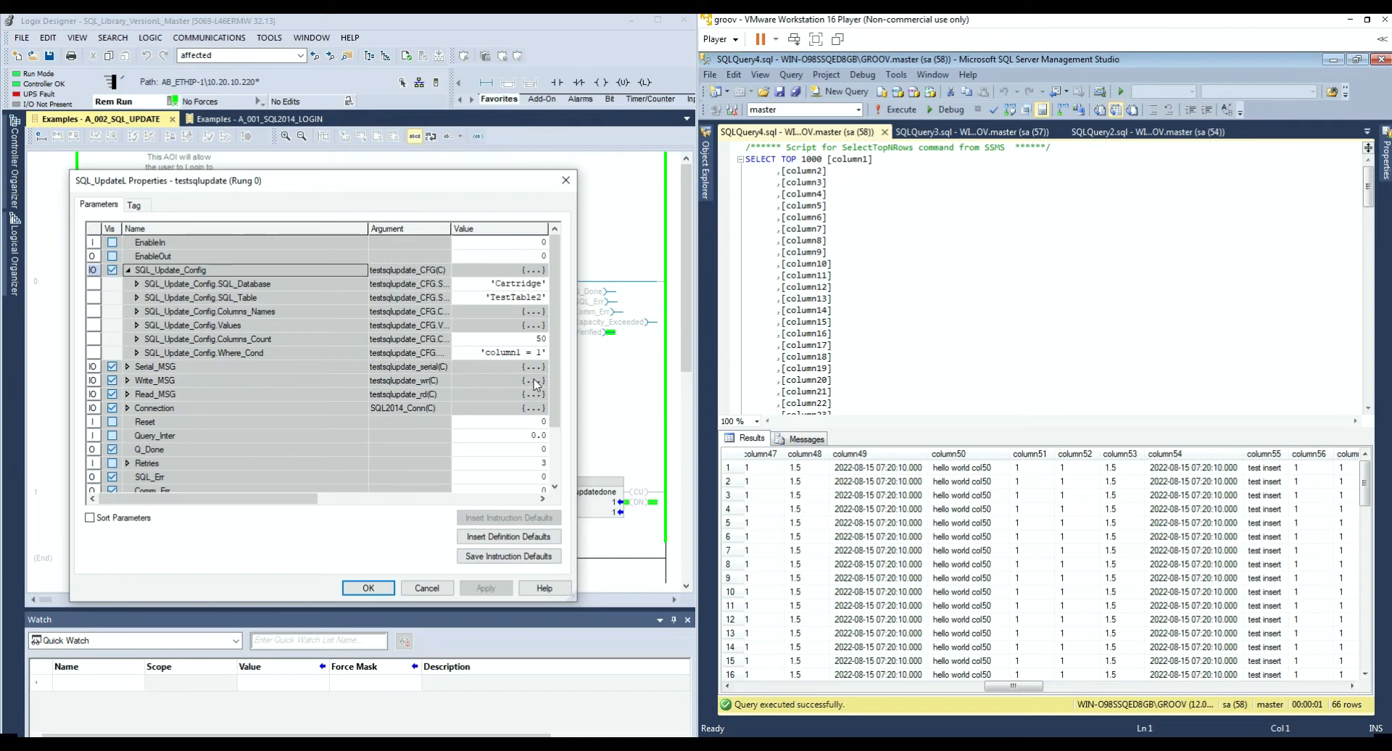
click(516, 339)
key(Return)
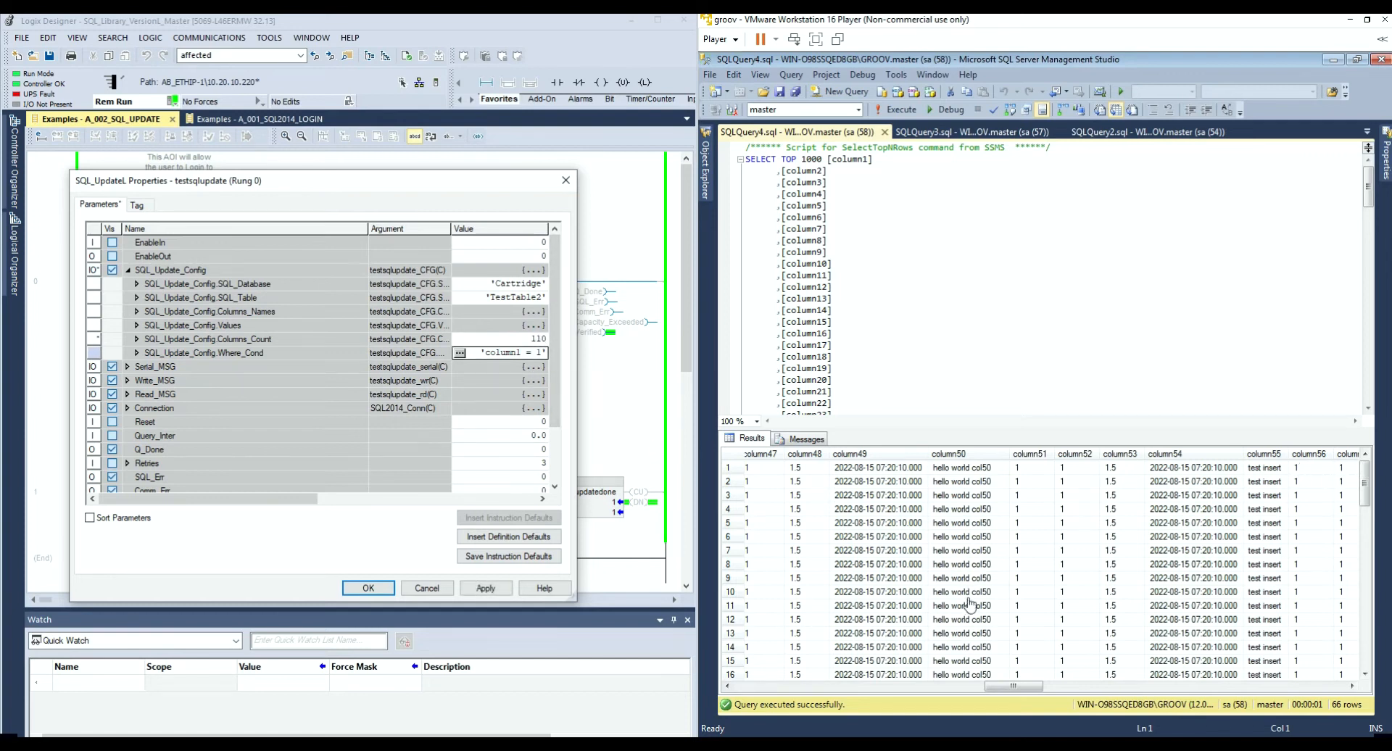
Step: Replace Values[109].String 'this is stress test' with 'hello world col110'
click(137, 325)
scroll(145, 333, down, 13)
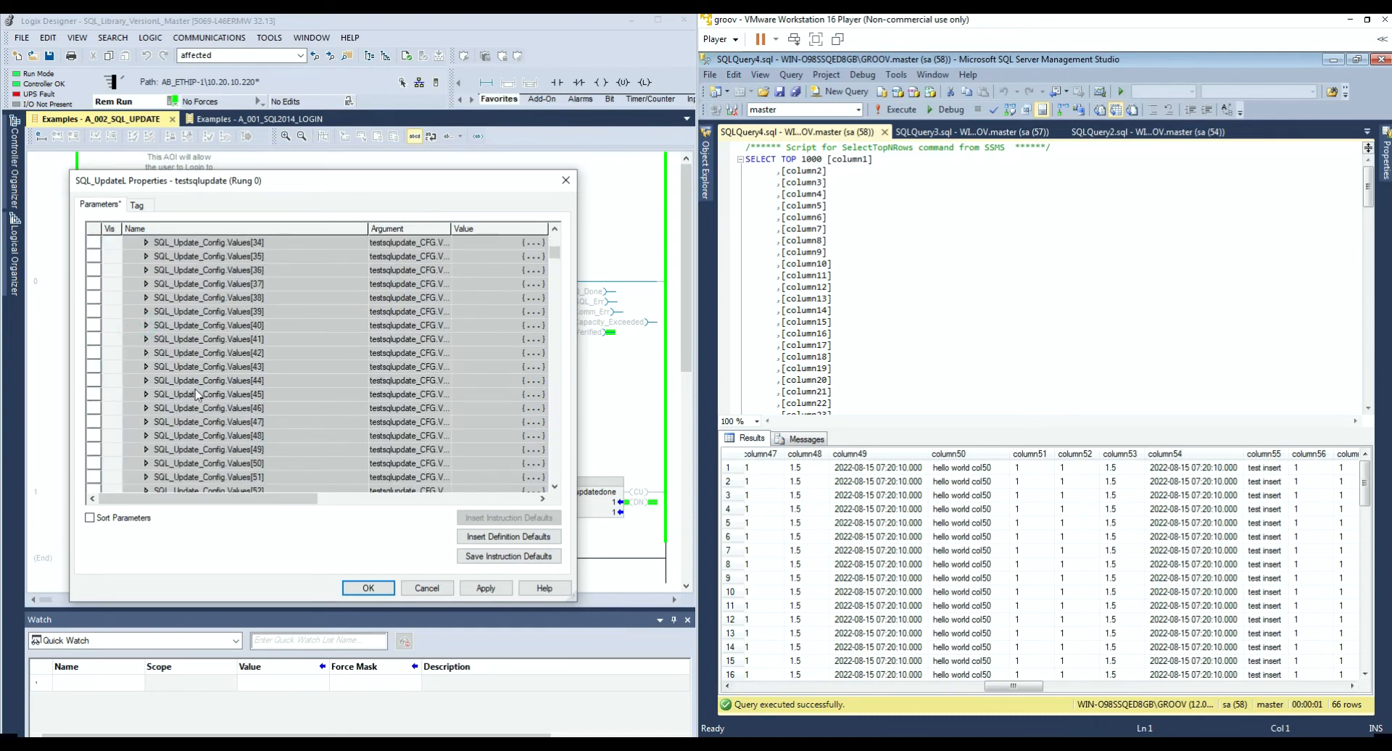
scroll(196, 393, down, 14)
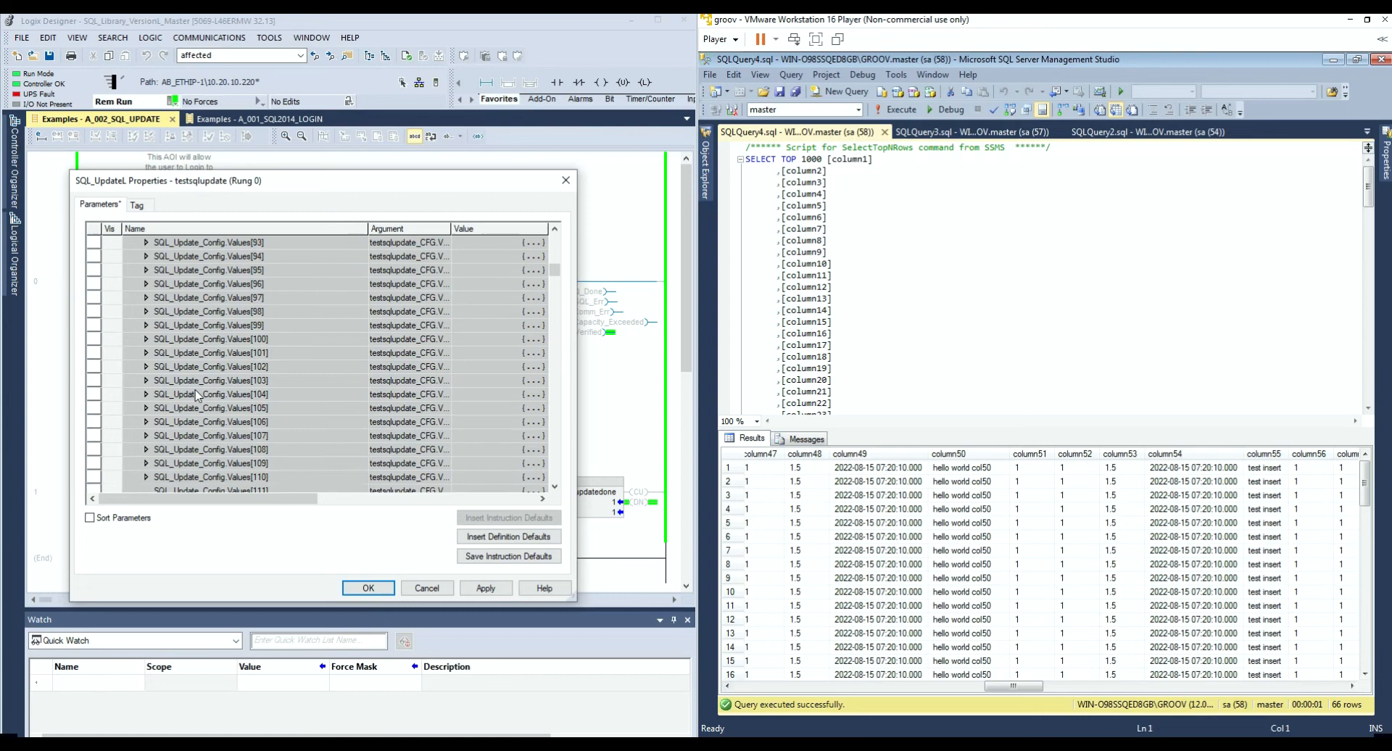
click(146, 408)
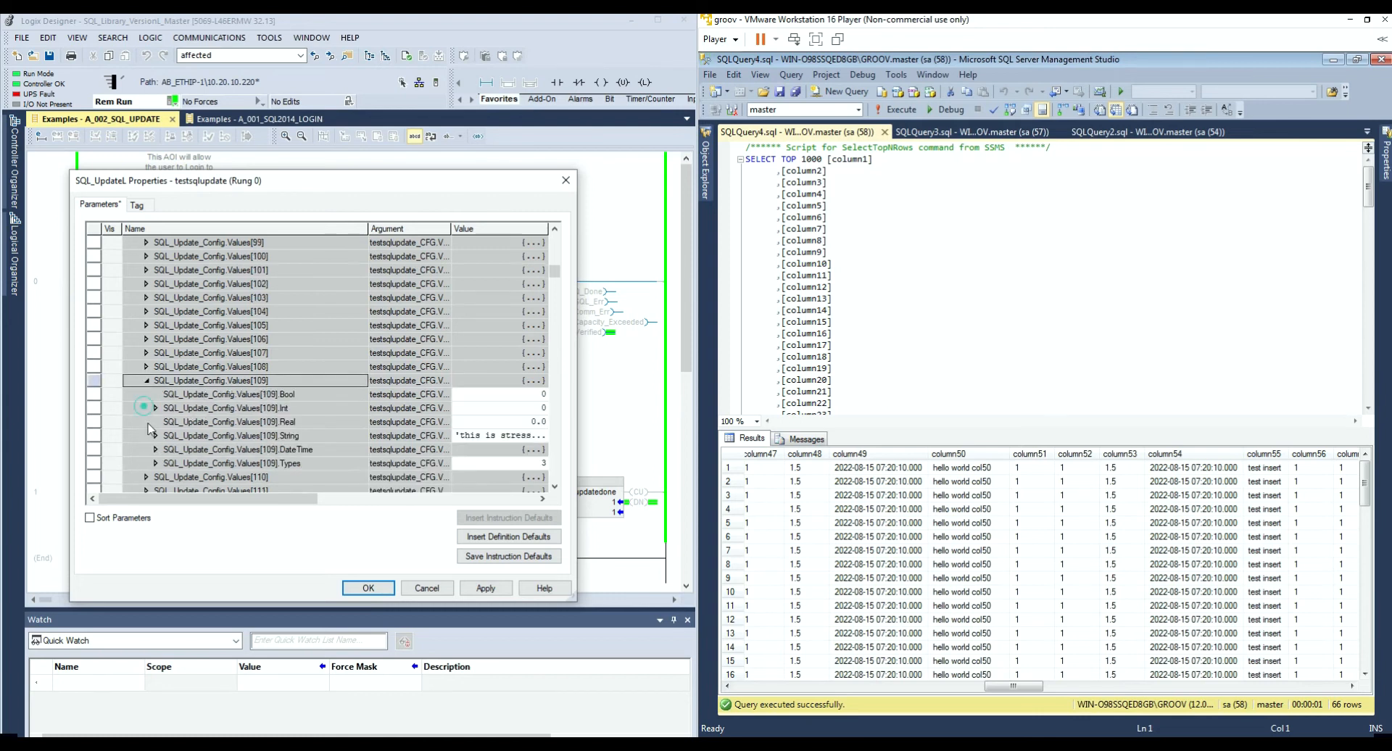
click(500, 436)
click(460, 435)
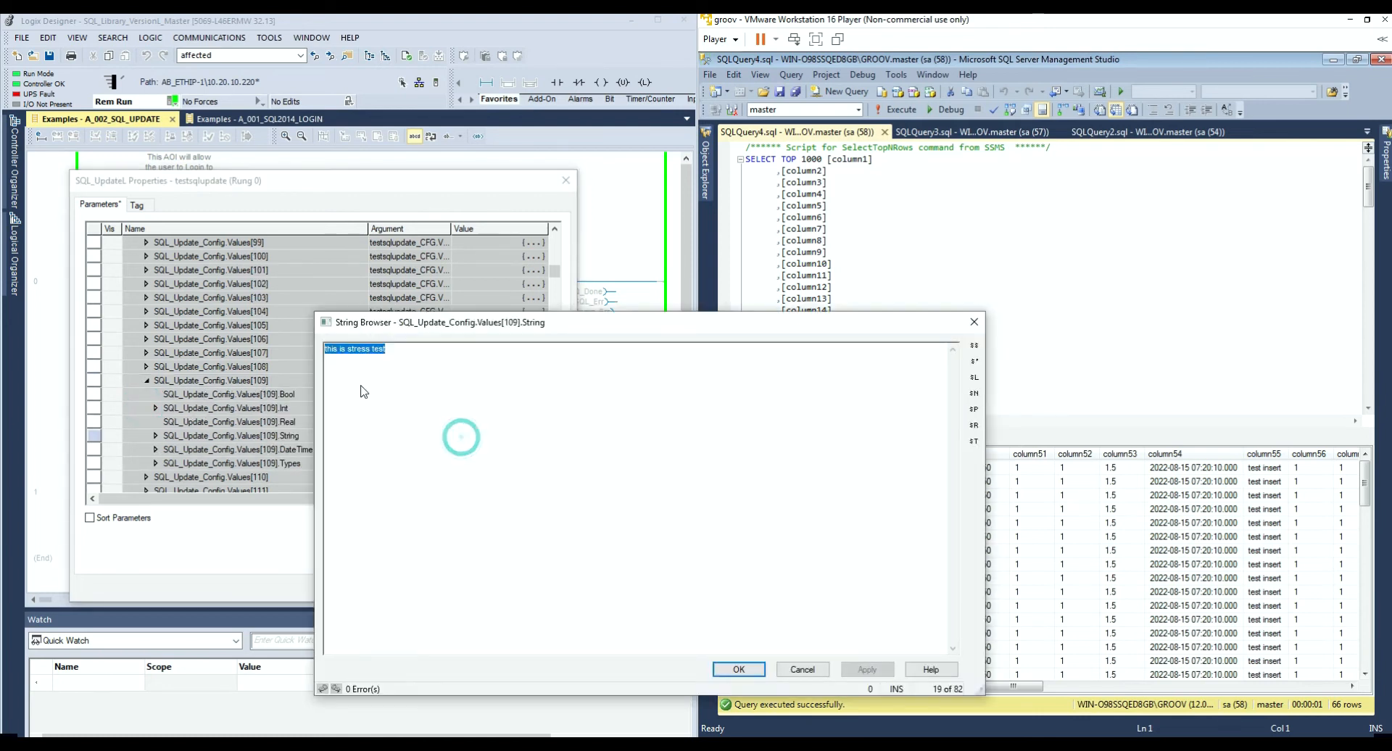
click(405, 349)
drag(348, 349, 99, 332)
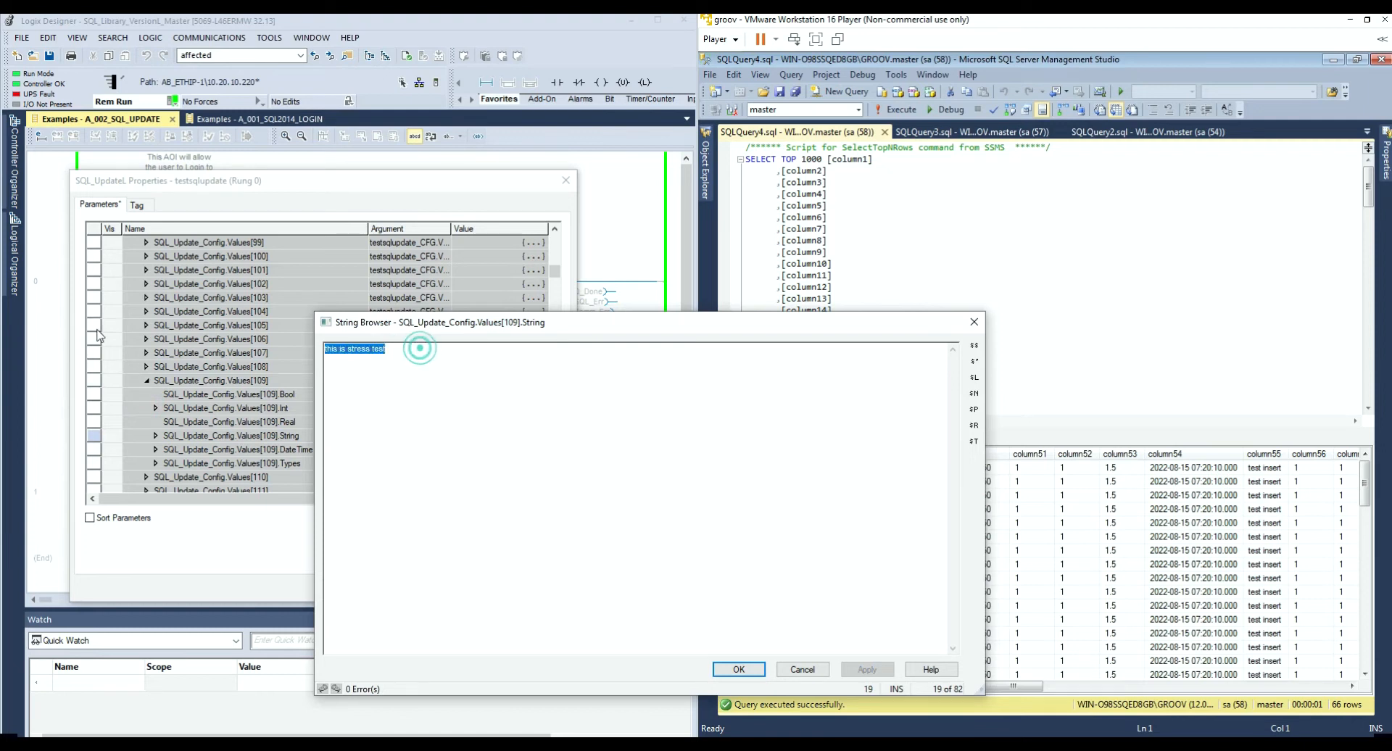
text(hello)
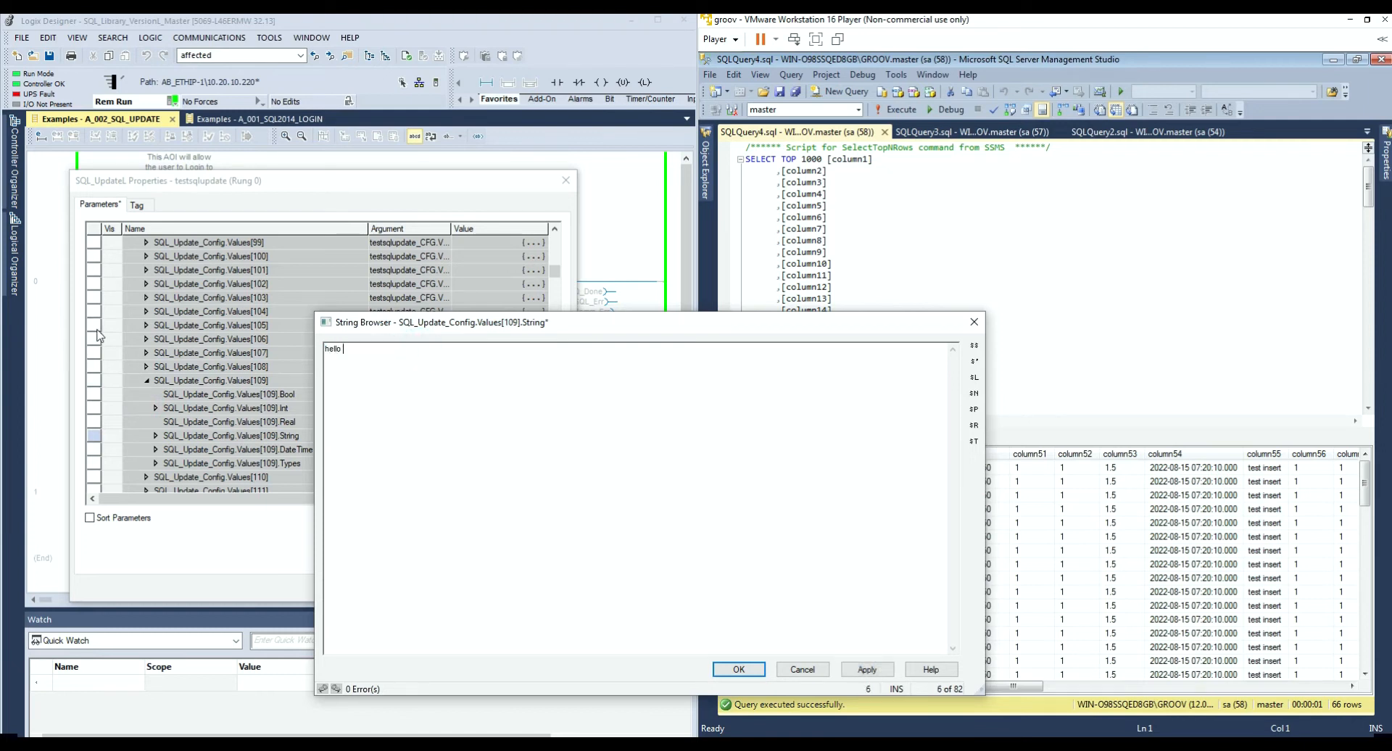
text( world col110)
click(738, 668)
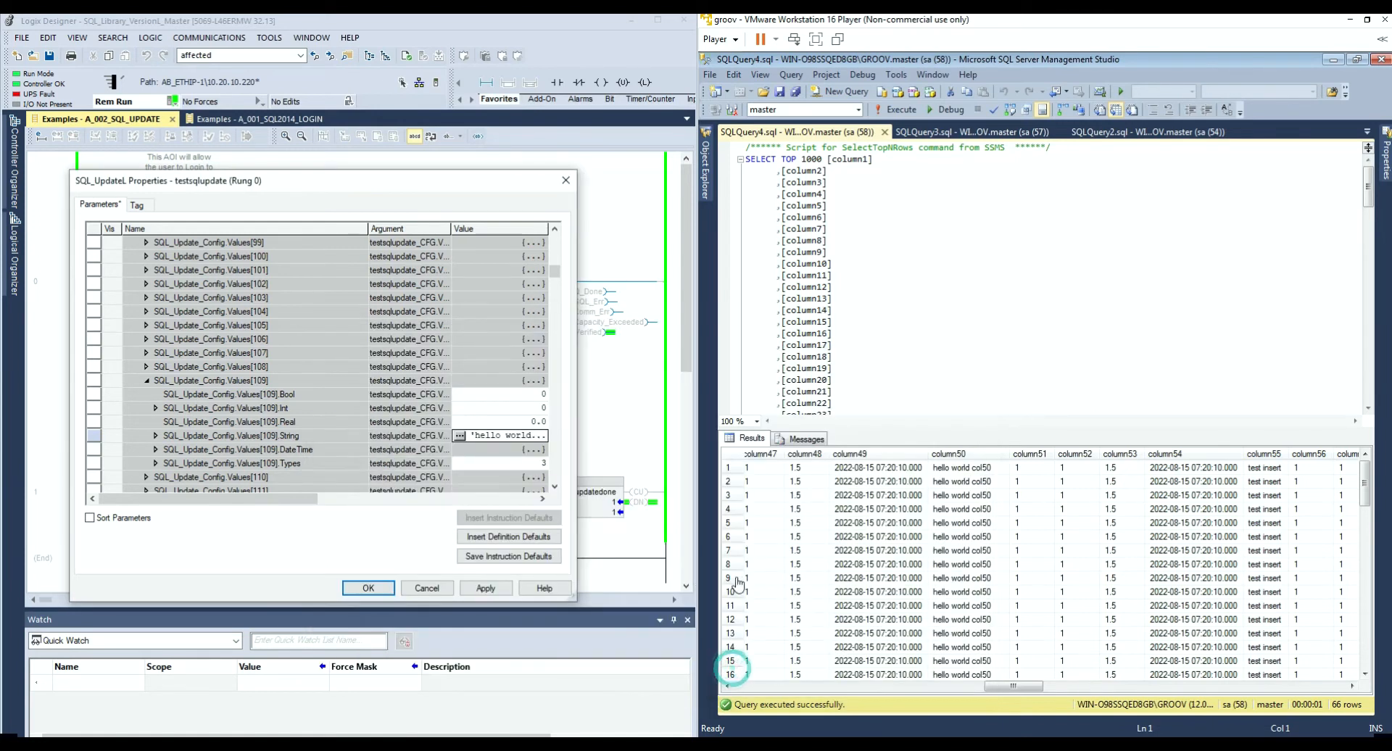
Step: Apply the new update settings, close the SQL_UpdateL properties, and scroll the SSMS results right
click(486, 588)
click(370, 588)
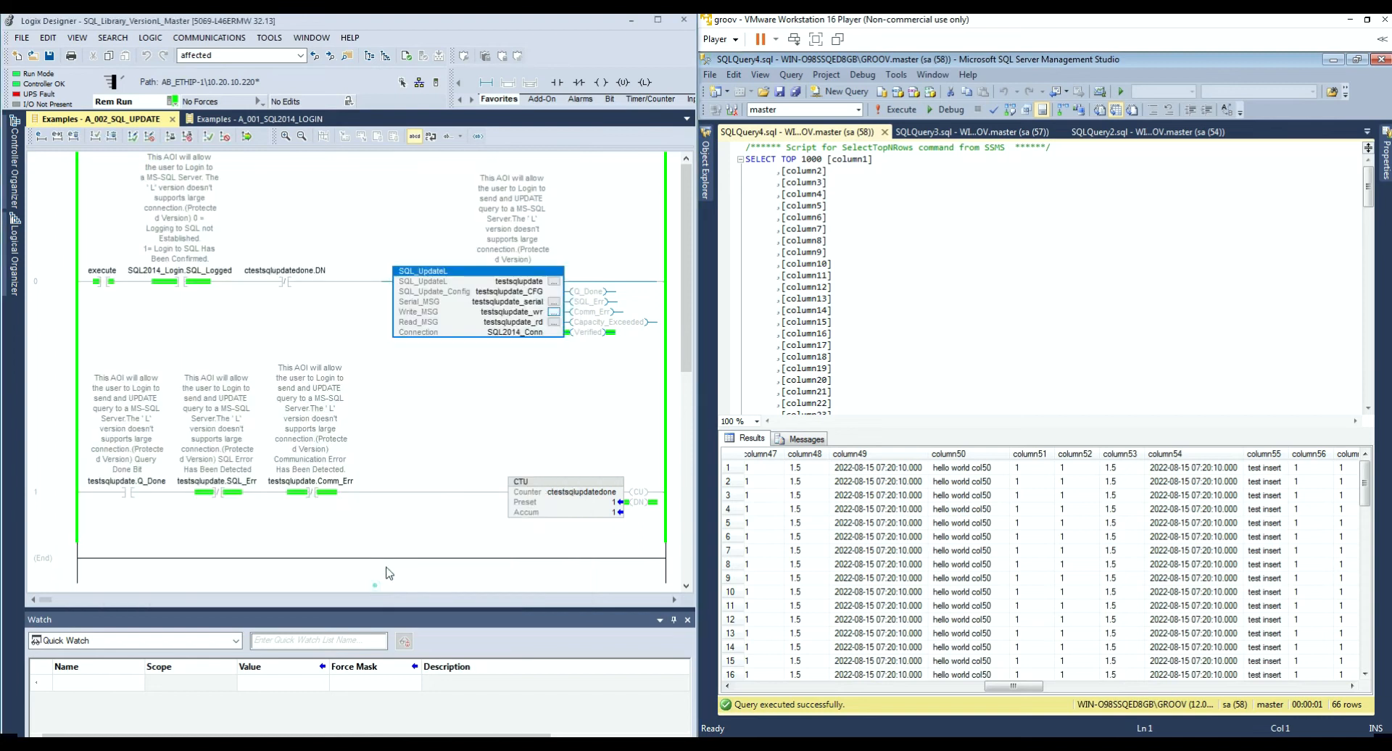
click(1016, 687)
drag(1035, 687, 1316, 693)
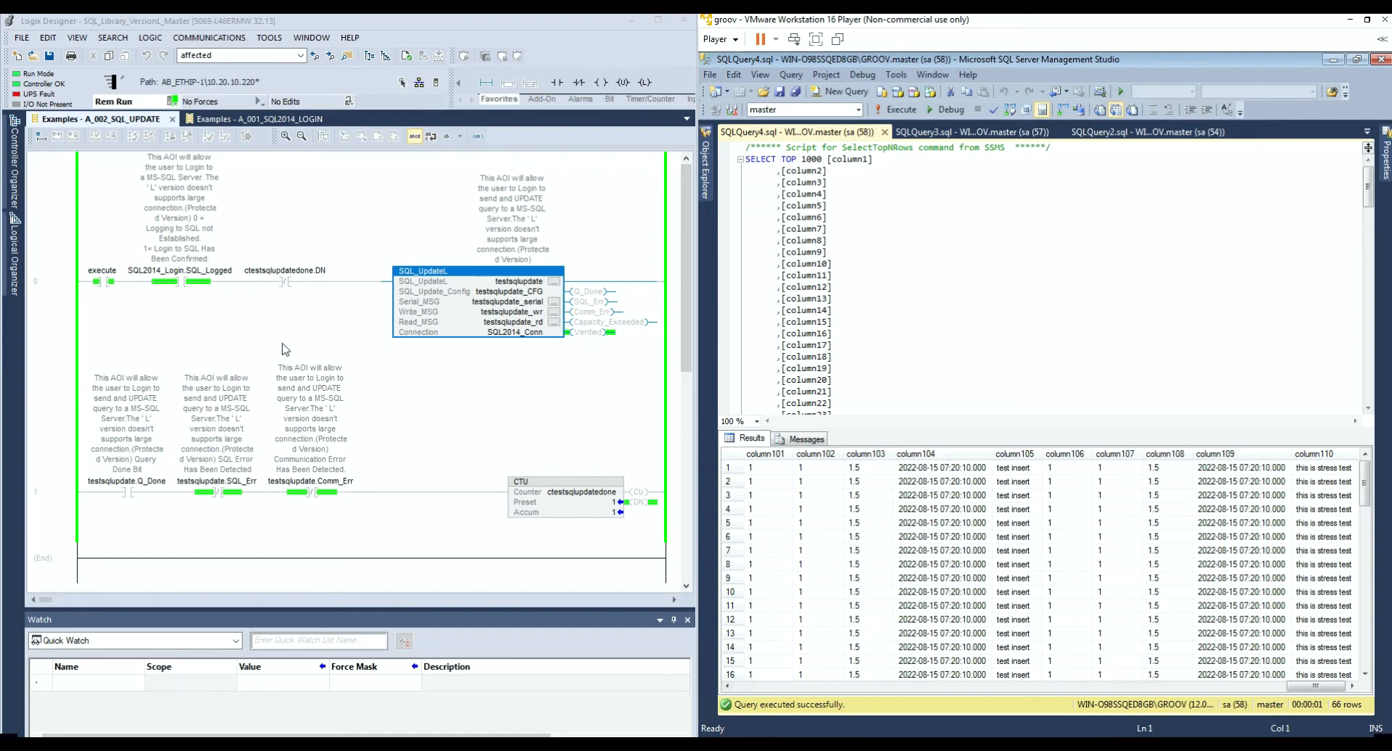
Step: Reset the ctestsqlupdatedone counter's Accum value to 0
click(613, 512)
text(0)
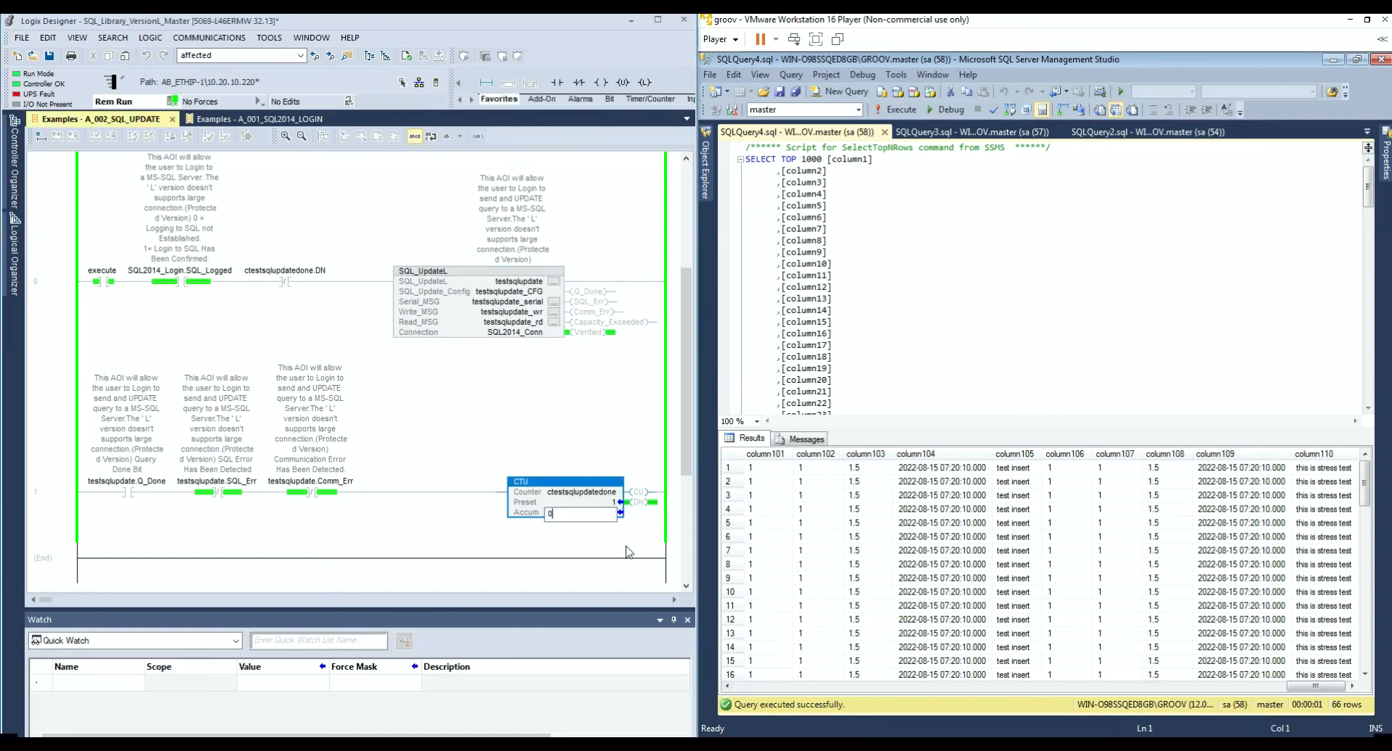
key(Return)
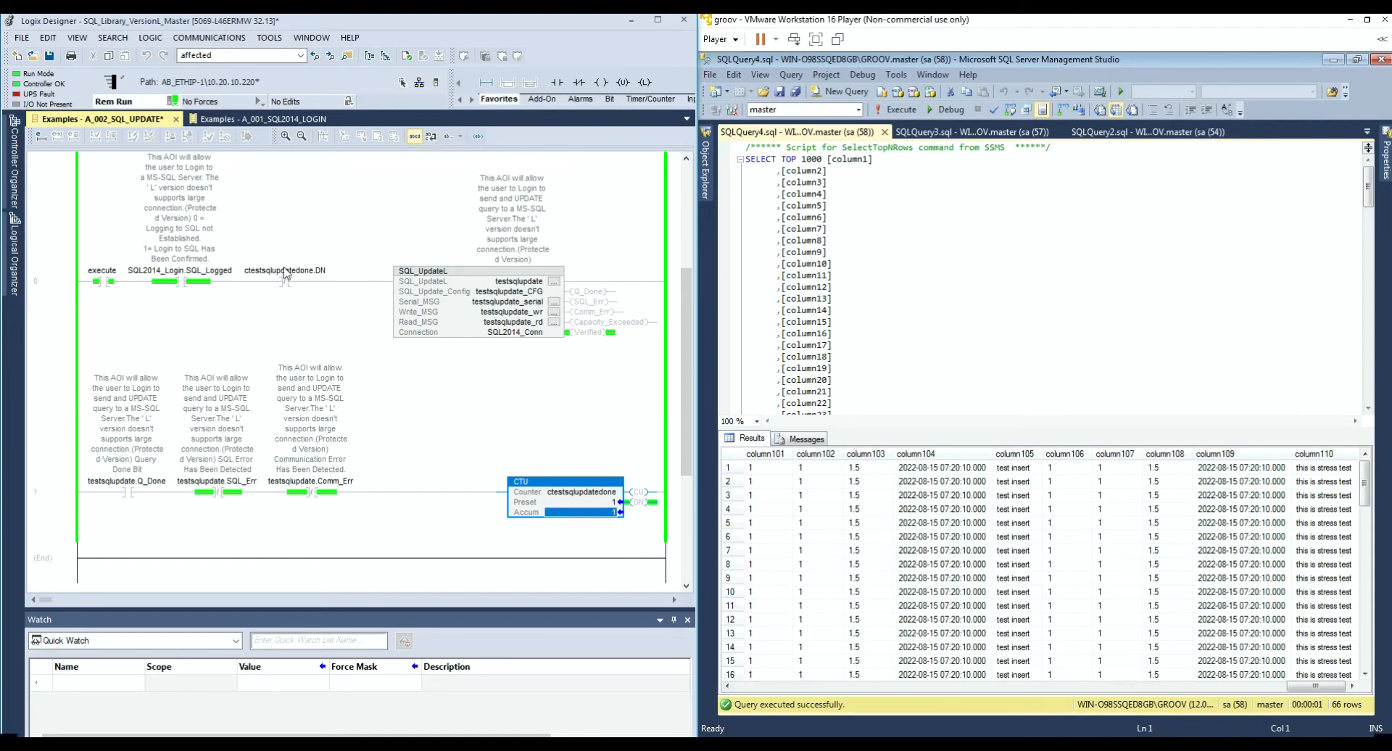
Step: Rerun the select query and scroll the results to confirm column110 reads 'hello world col110'
right_click(1037, 314)
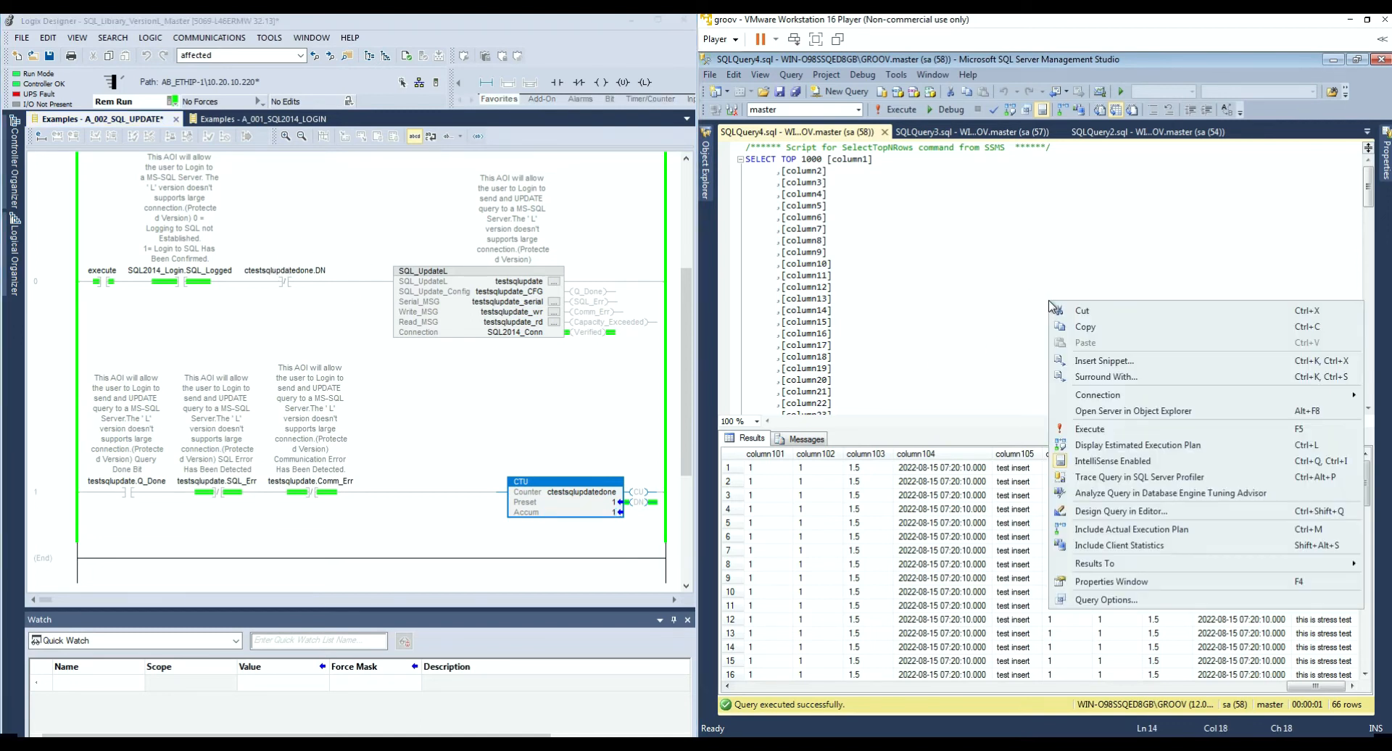
click(1090, 430)
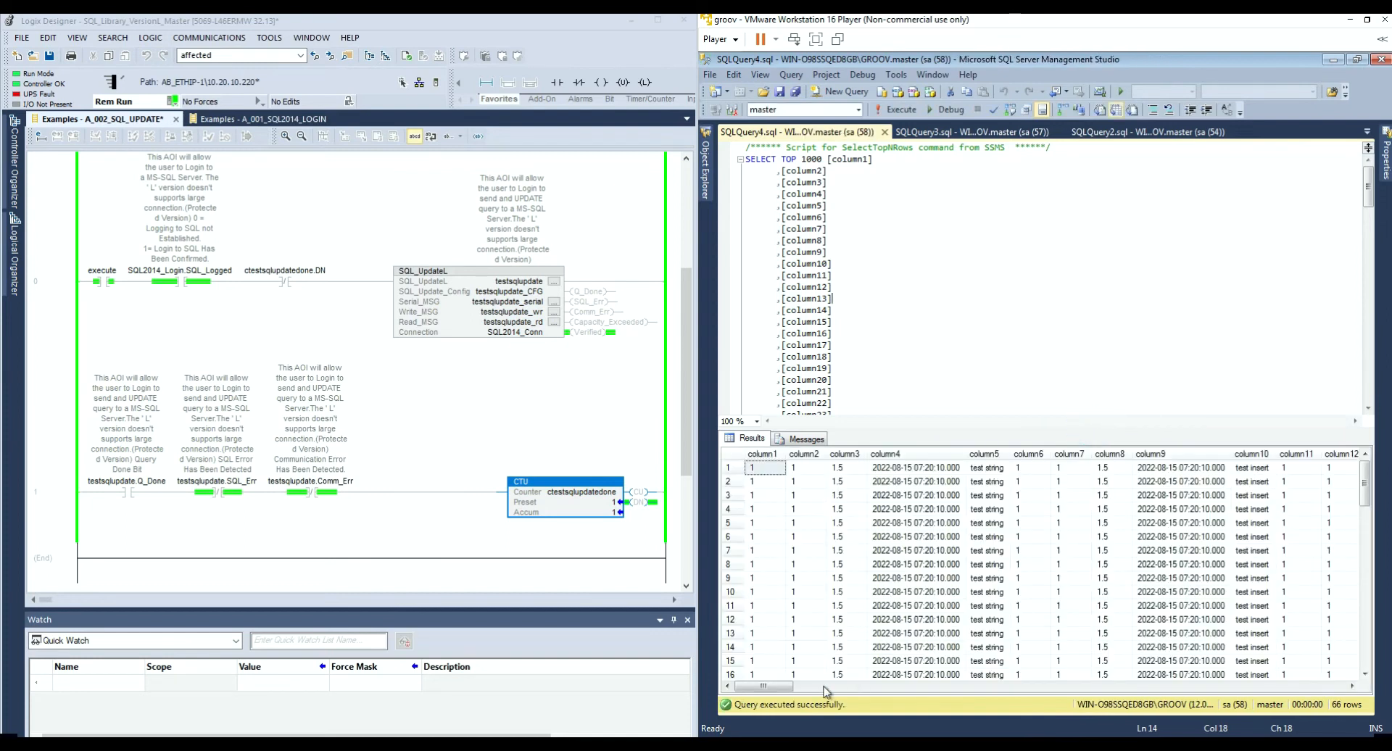
drag(789, 691, 1343, 687)
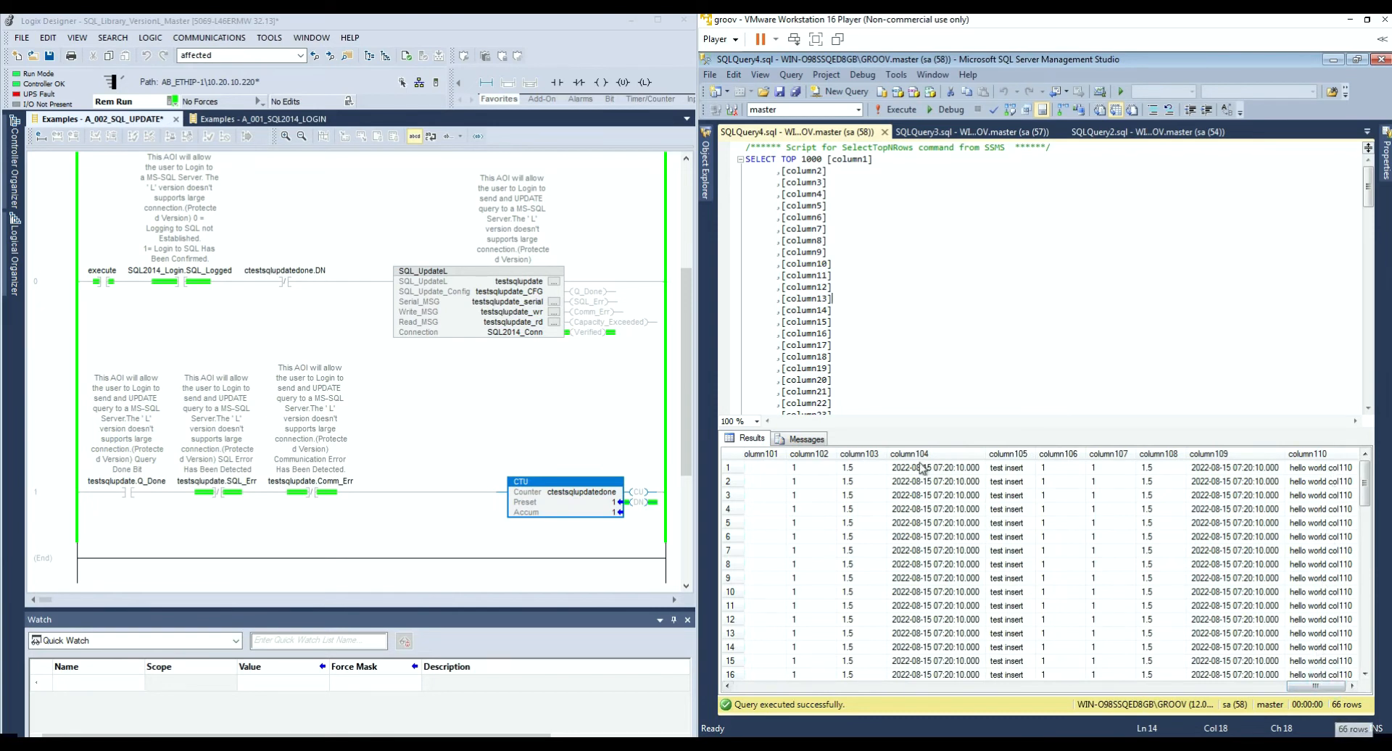
Step: Open the SQL_UpdateL instruction's properties and enlarge the dialog to show more parameters
click(555, 282)
drag(553, 549, 613, 625)
scroll(599, 456, down, 1)
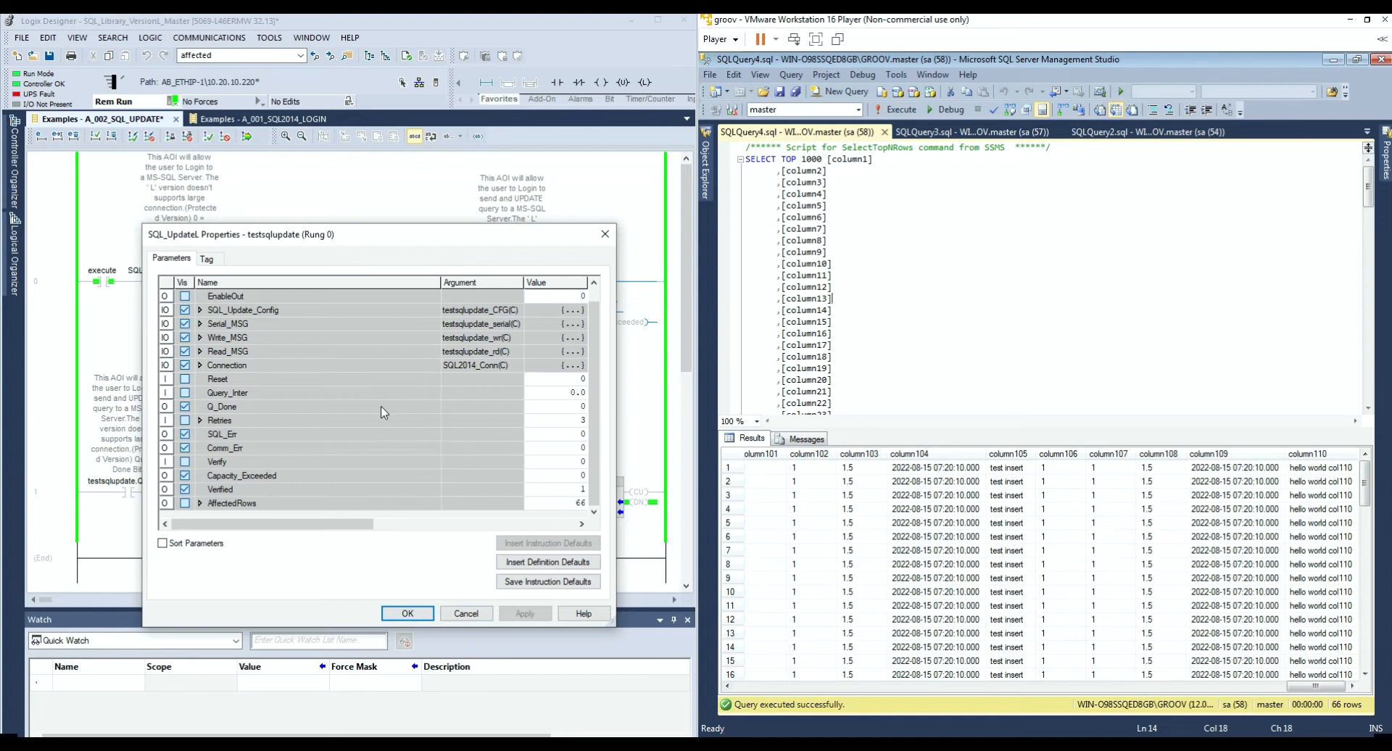
Step: Close the SQL_UpdateL properties and switch to SQL Server Management Studio
click(470, 615)
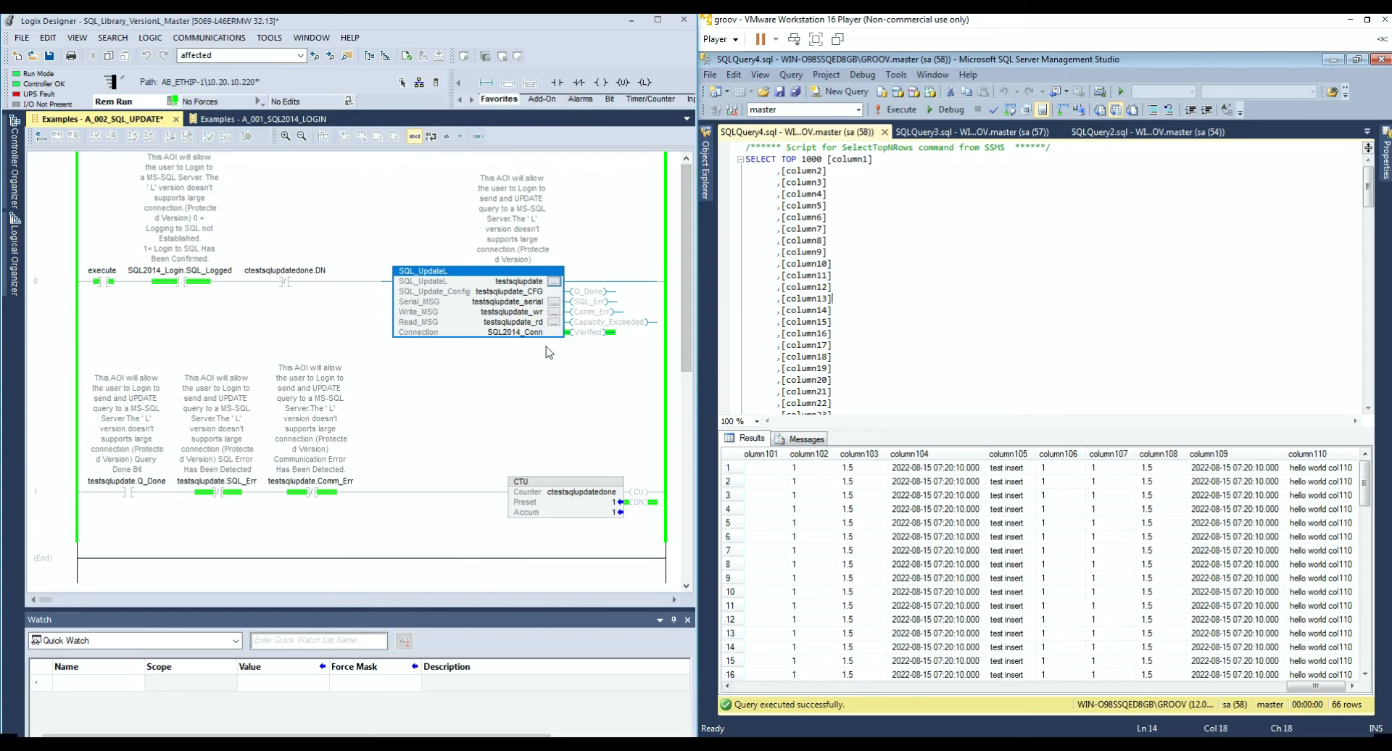
click(956, 210)
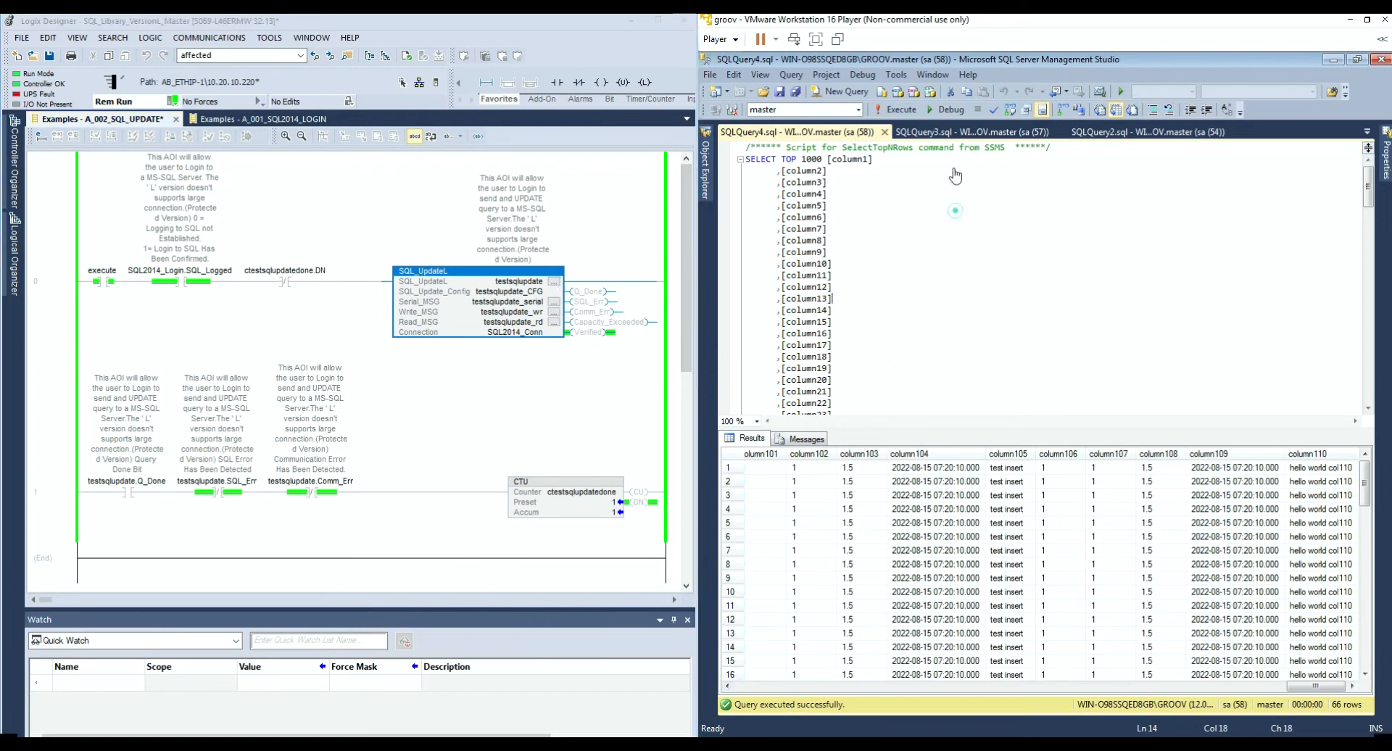
Step: Show the SQLQuery3 TestTable3 results scrolled to column400, then reopen the SQL_UpdateL properties
click(964, 132)
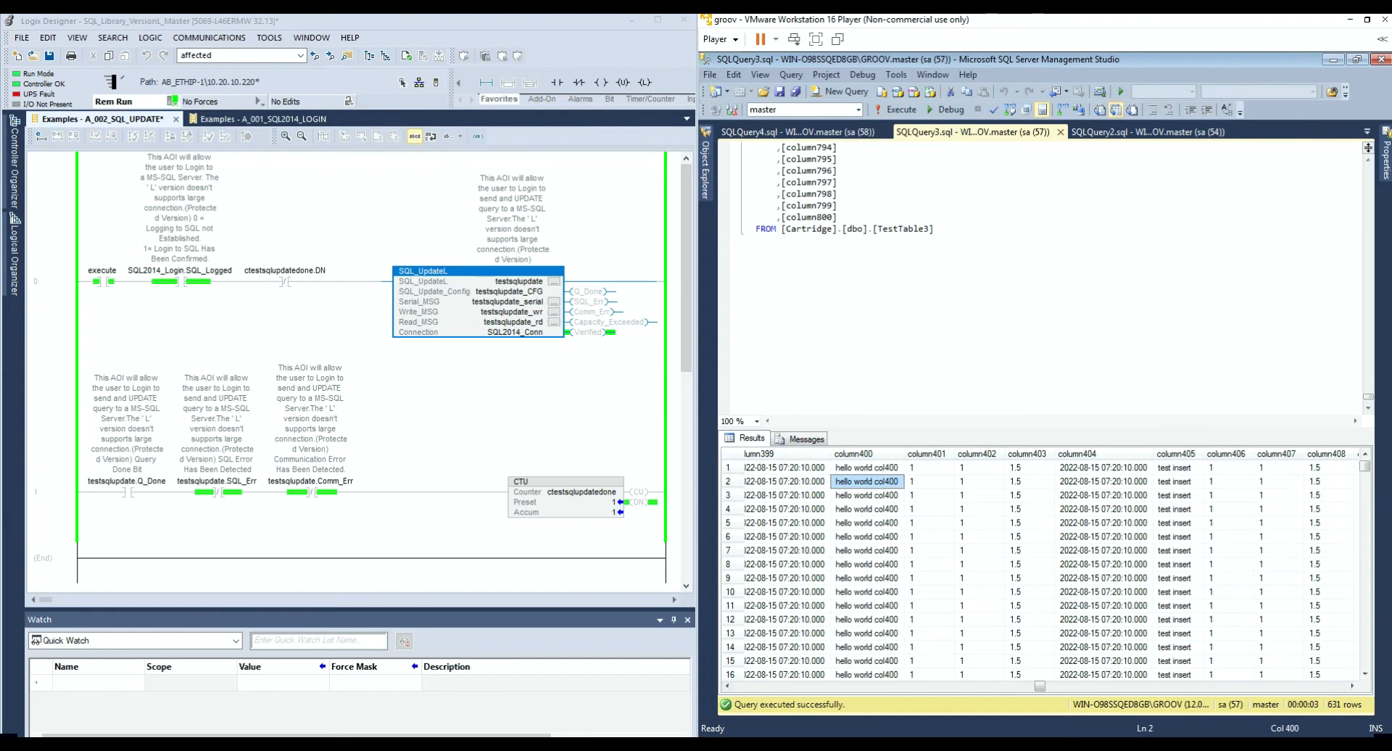
click(807, 280)
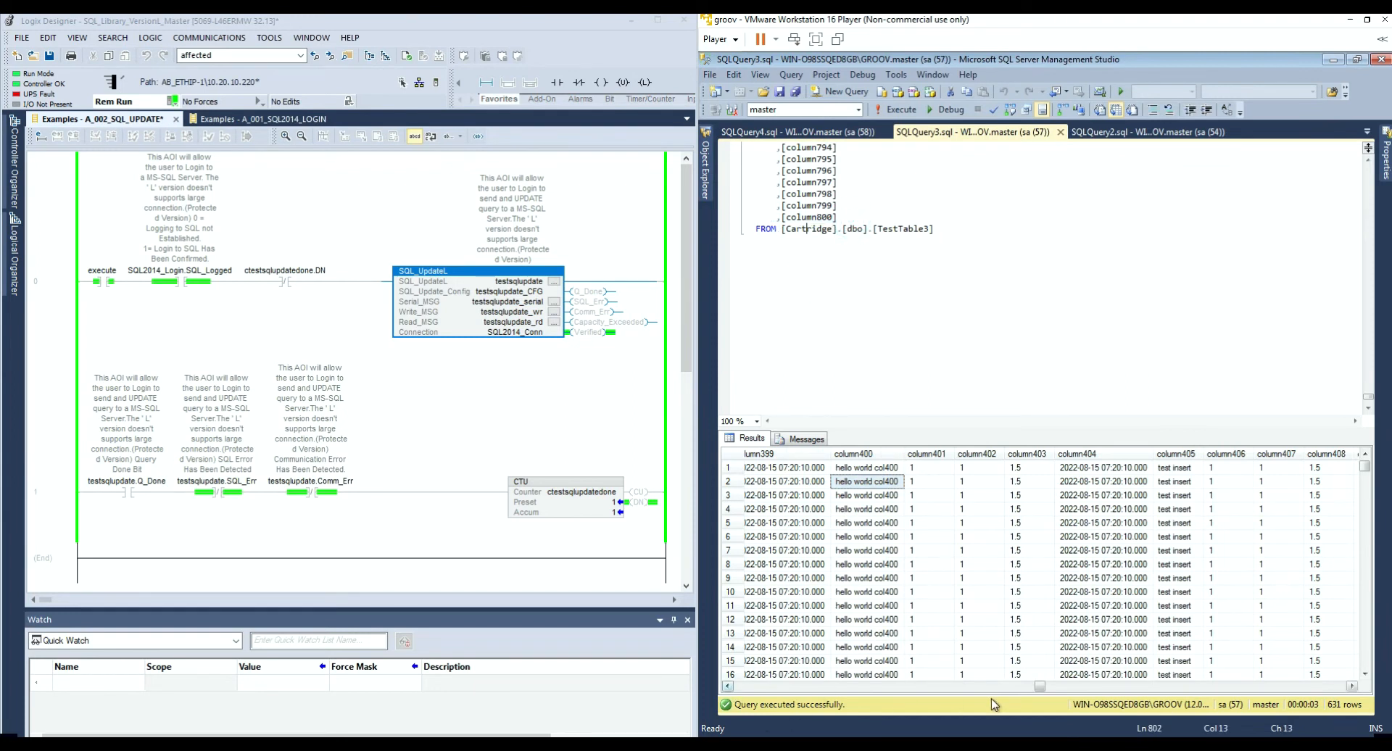
drag(1039, 689, 741, 699)
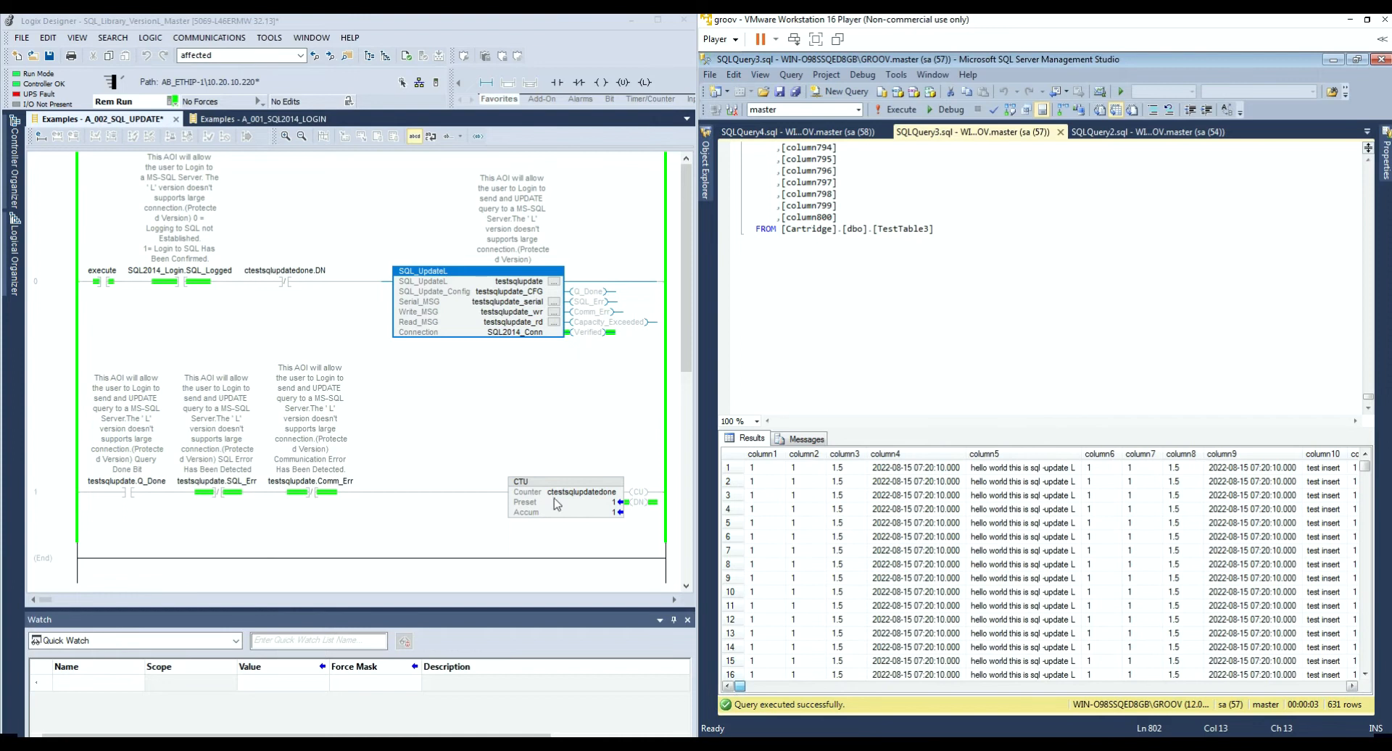
click(554, 283)
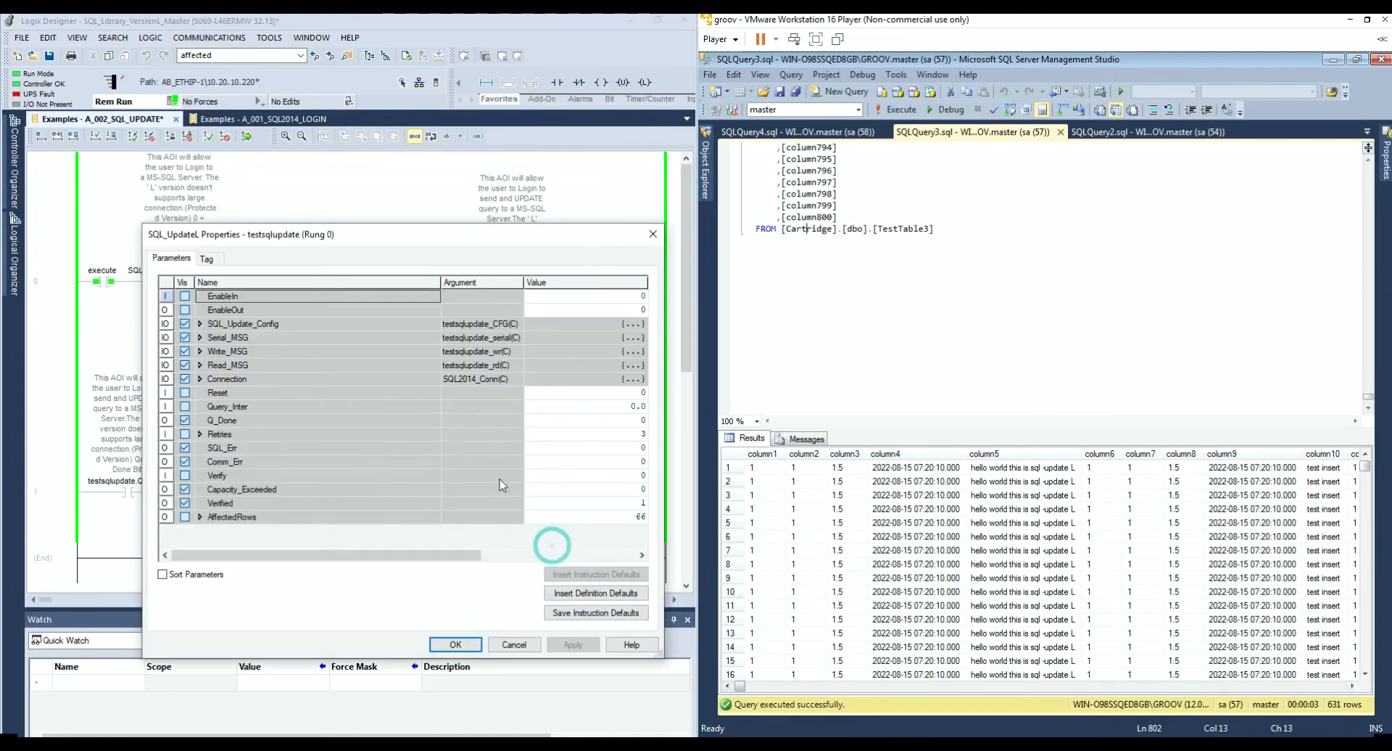
Step: Change SQL_Update_Config's Columns_Count from 110 to 400
click(200, 323)
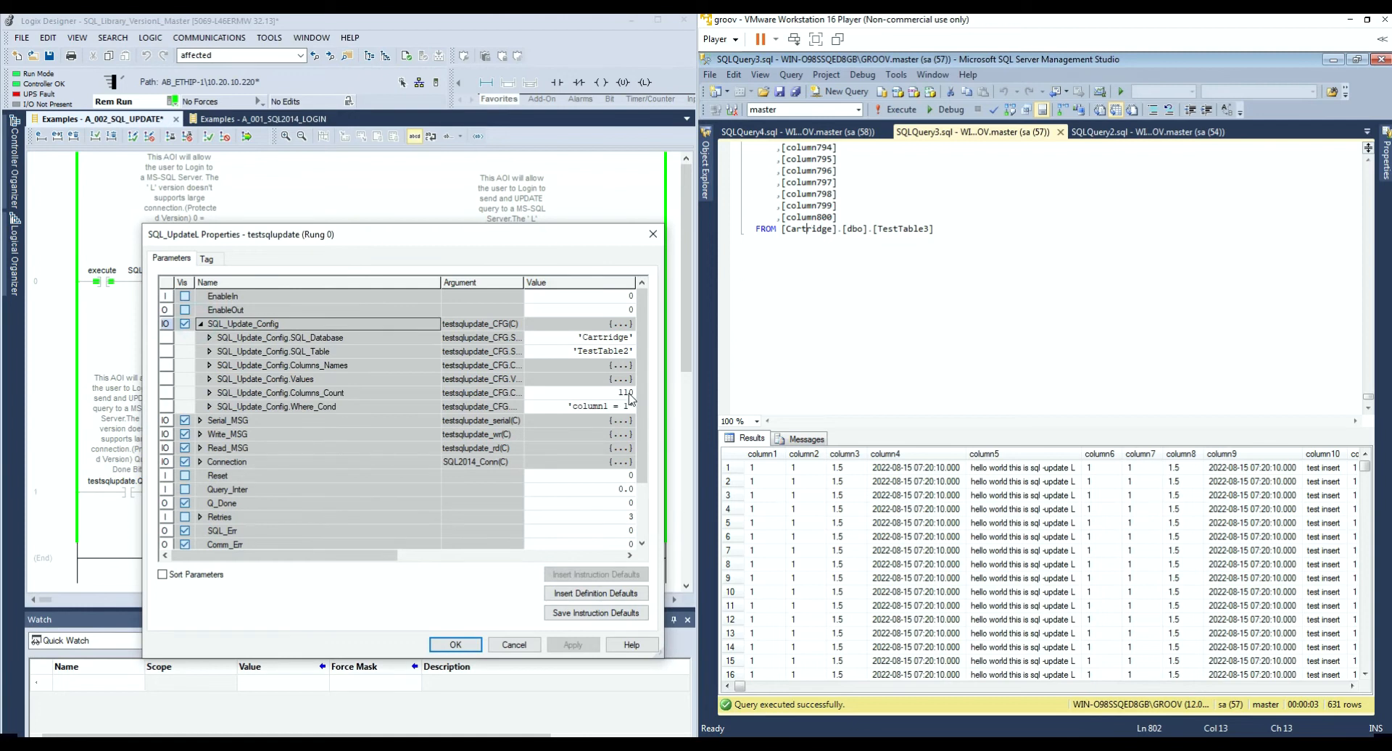
click(593, 394)
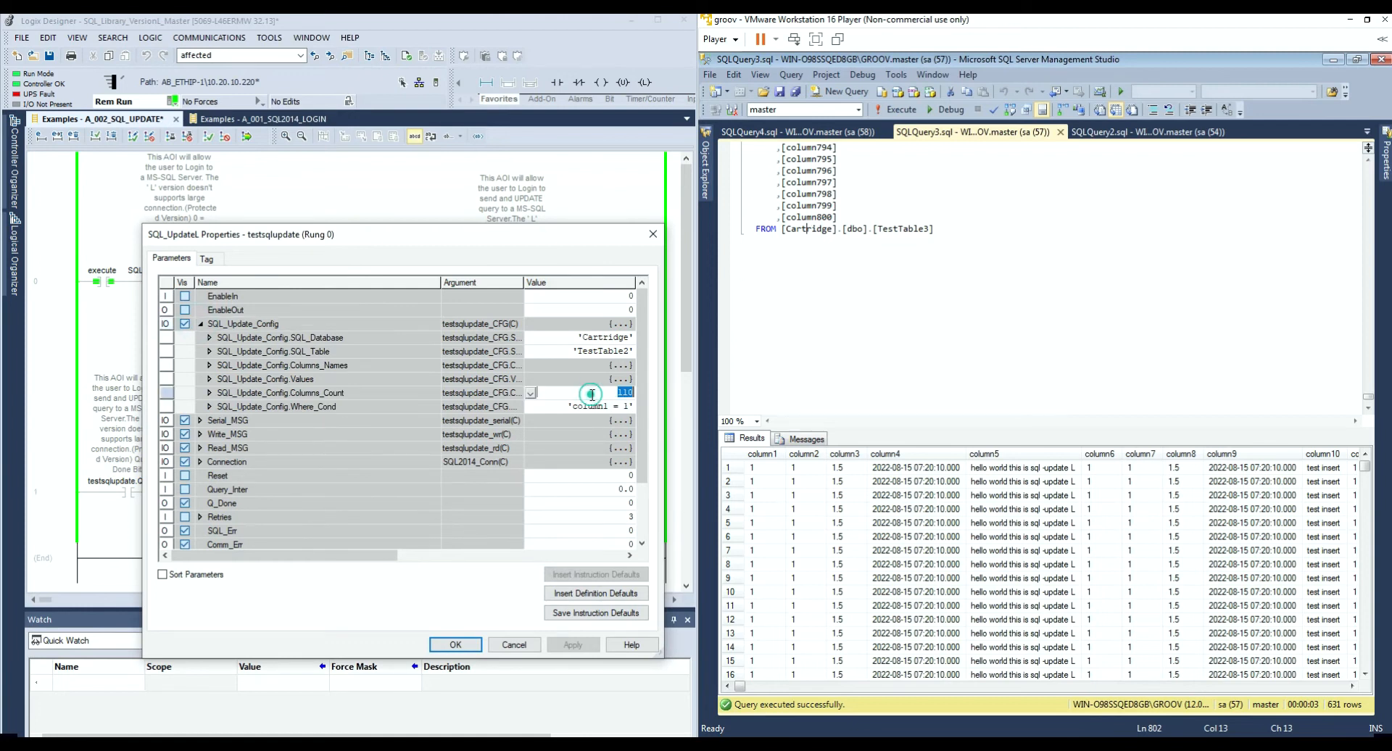
text(400)
key(Return)
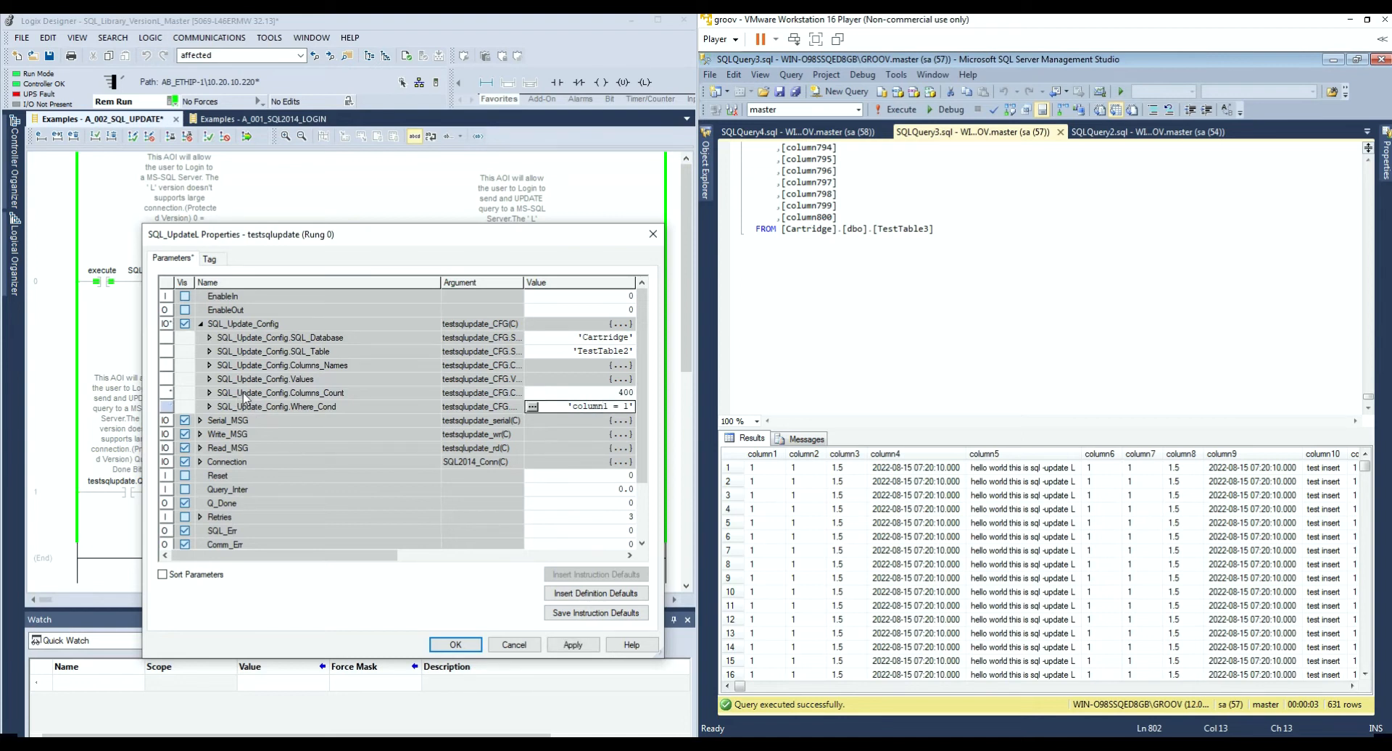
Step: Expand the Values list and the Values[399] entry to reveal its string
click(210, 380)
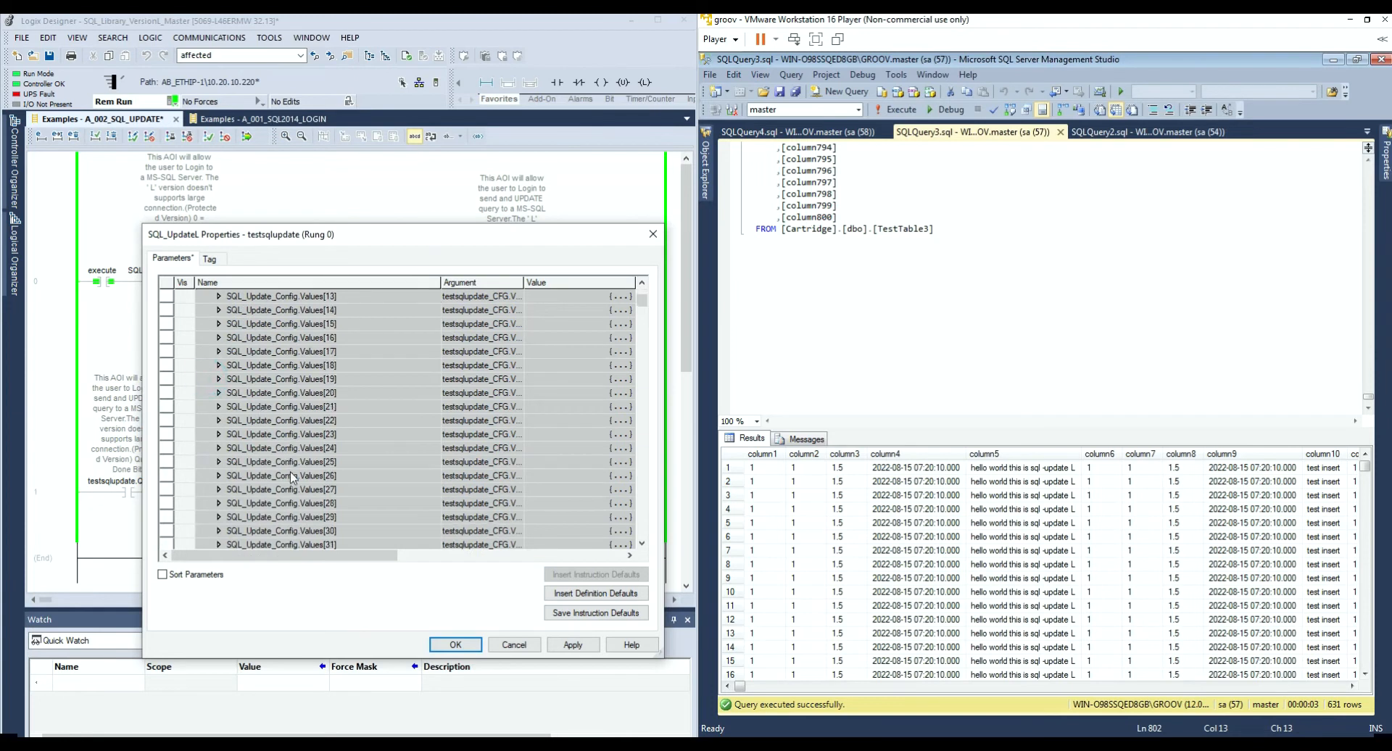
drag(642, 306, 642, 404)
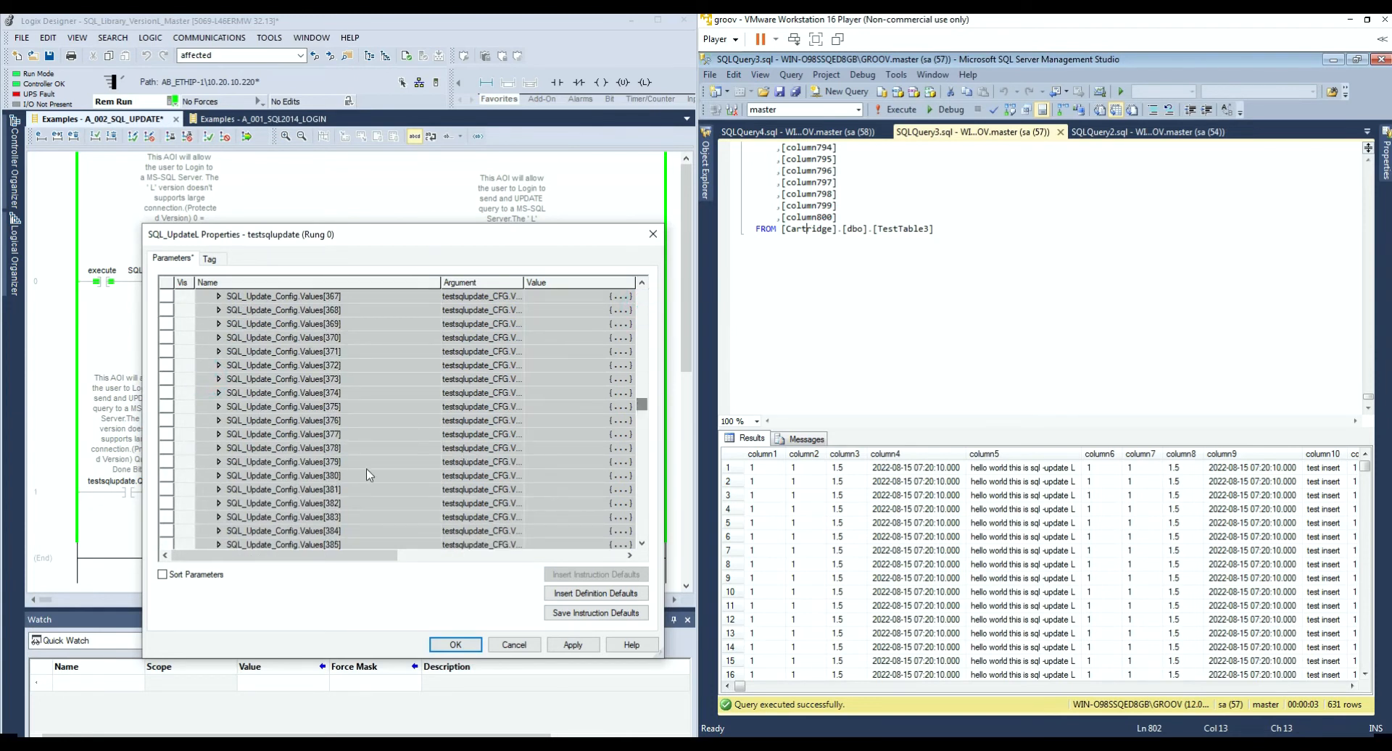
scroll(339, 501, down, 4)
click(219, 502)
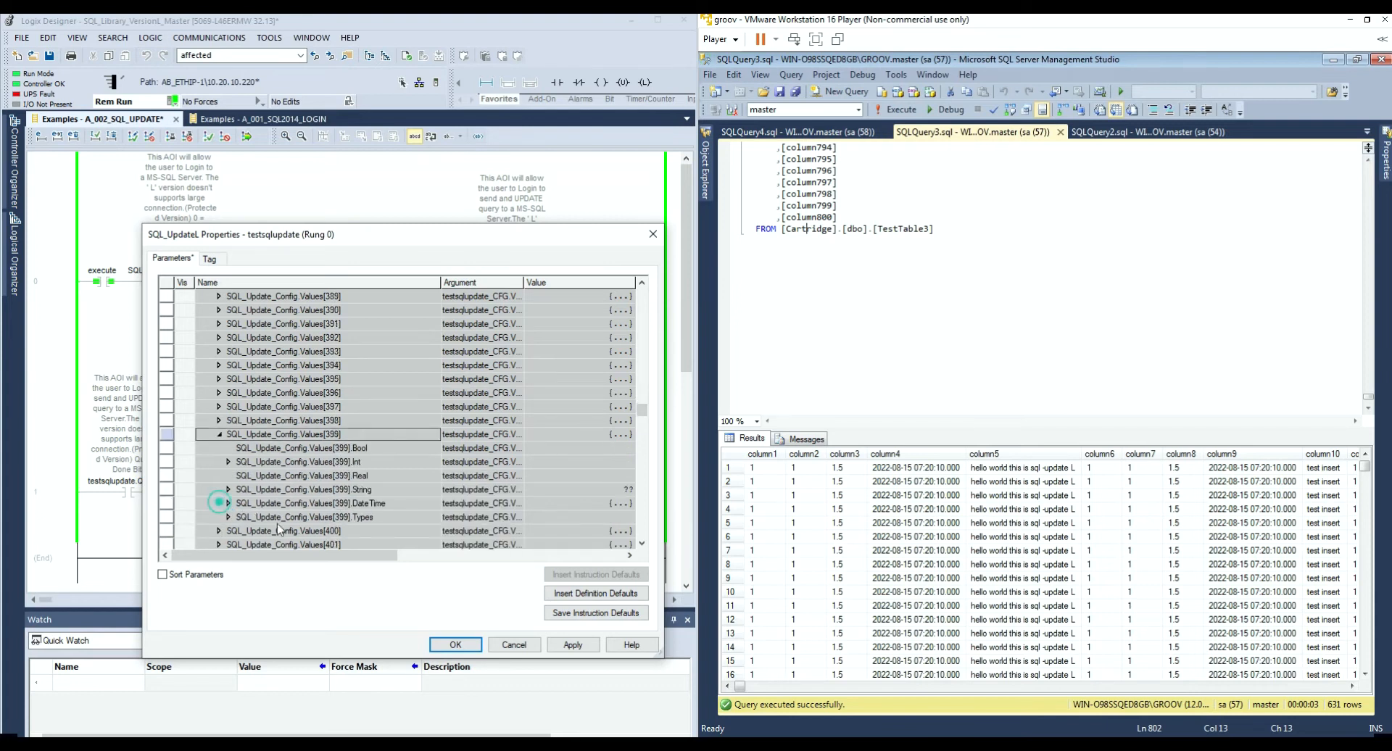
Step: Edit the Values[399] string to read 'hello world test col 400'
double_click(534, 491)
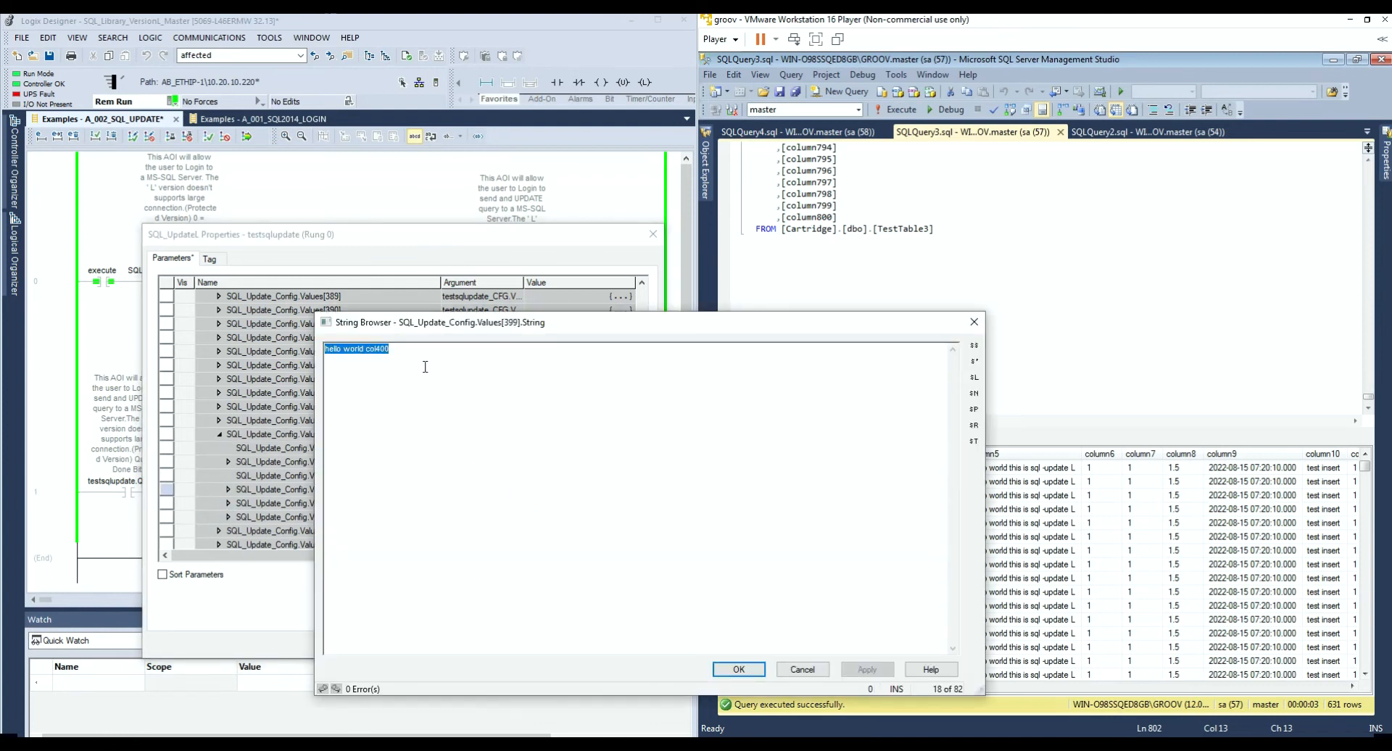
text(hello world)
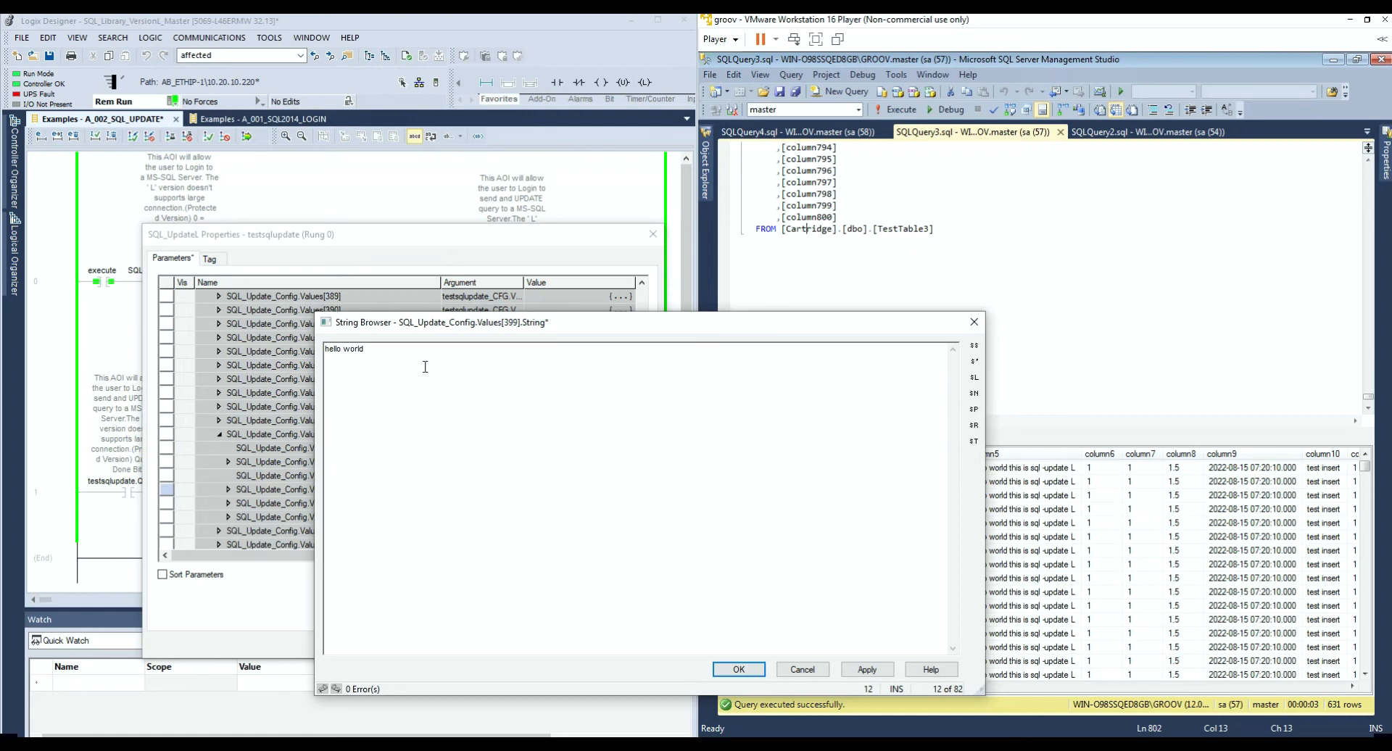
text(test col 400)
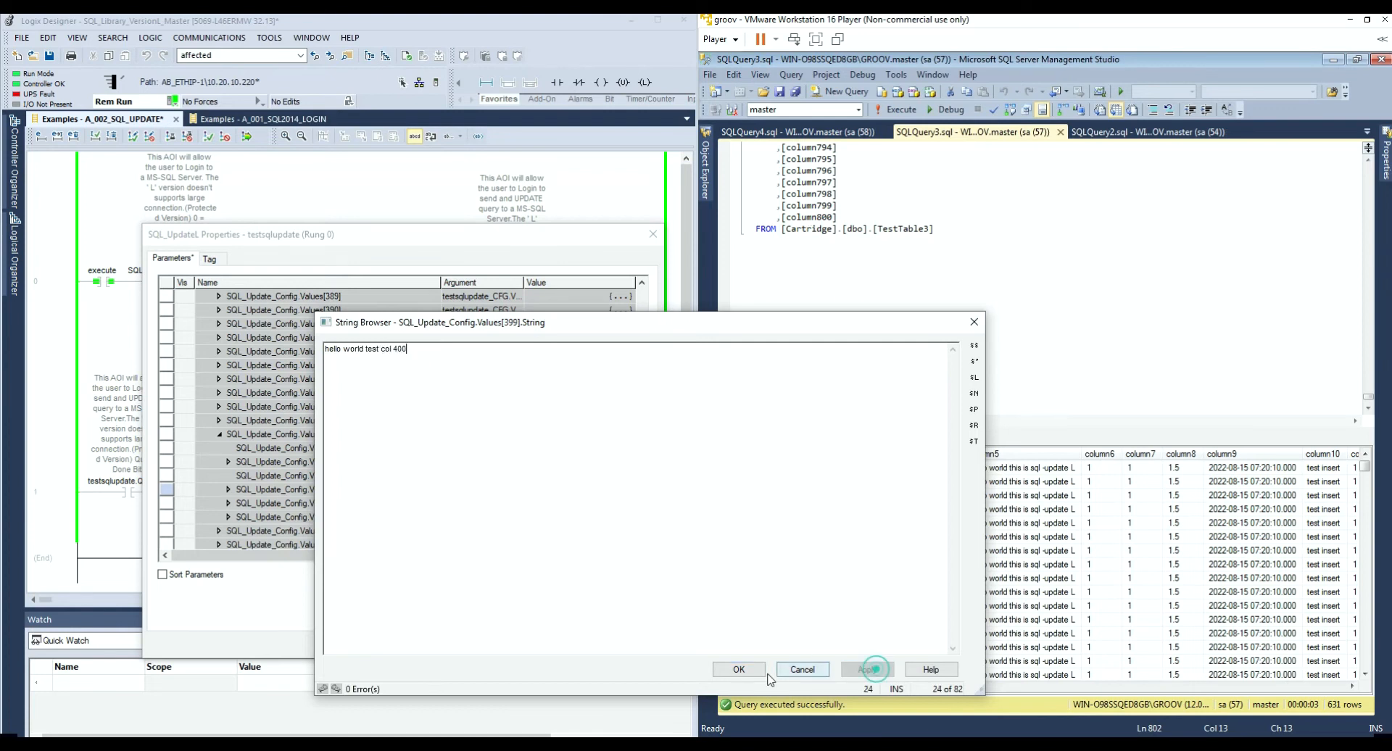
click(740, 669)
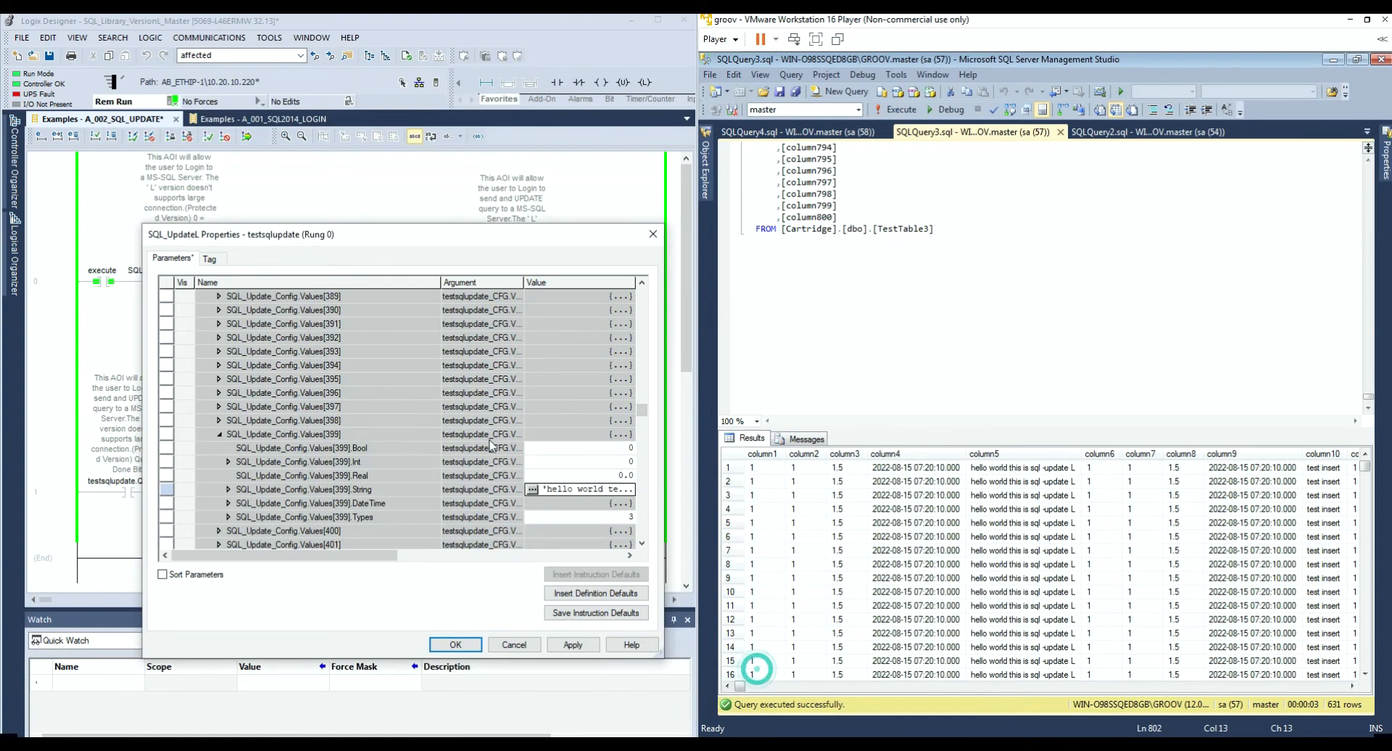
Step: Apply the change to SQL_UpdateL, check the SSMS results, and close the properties
click(574, 645)
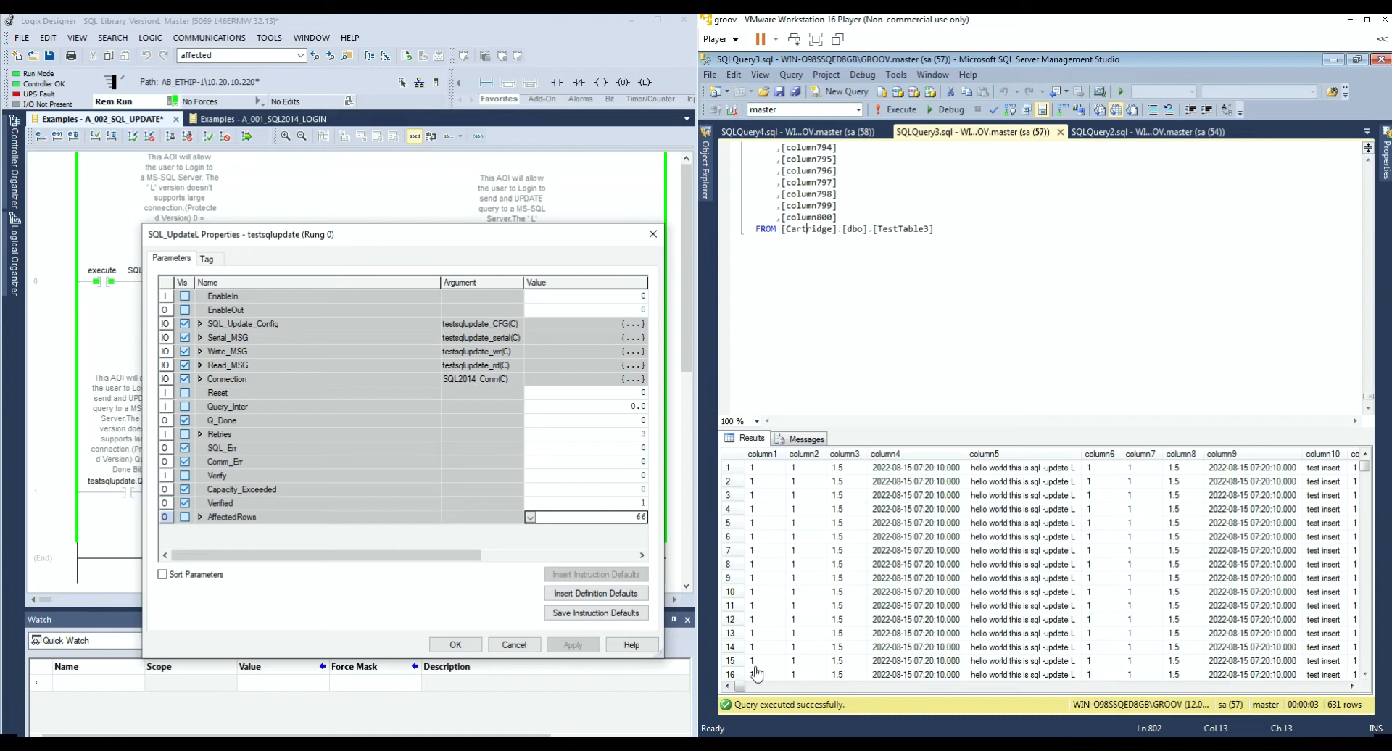
drag(738, 687, 1039, 690)
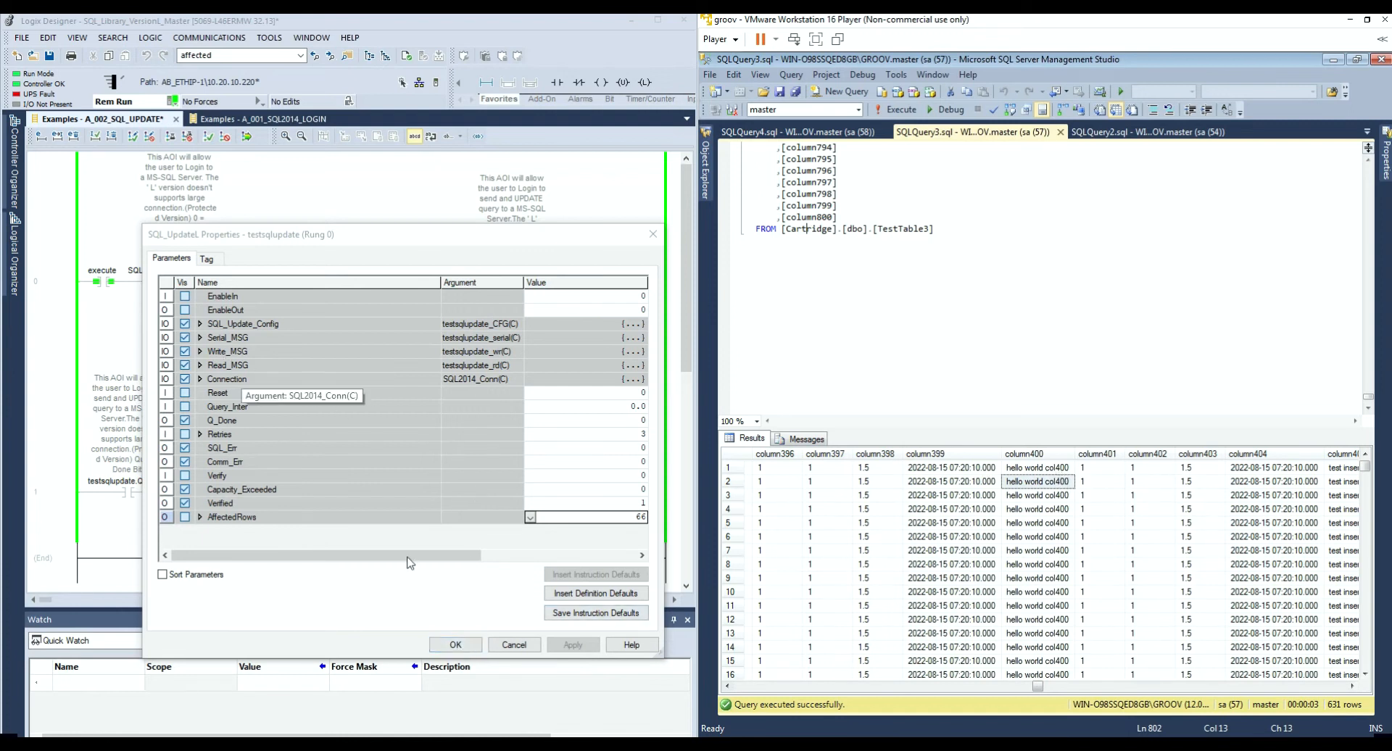
click(454, 644)
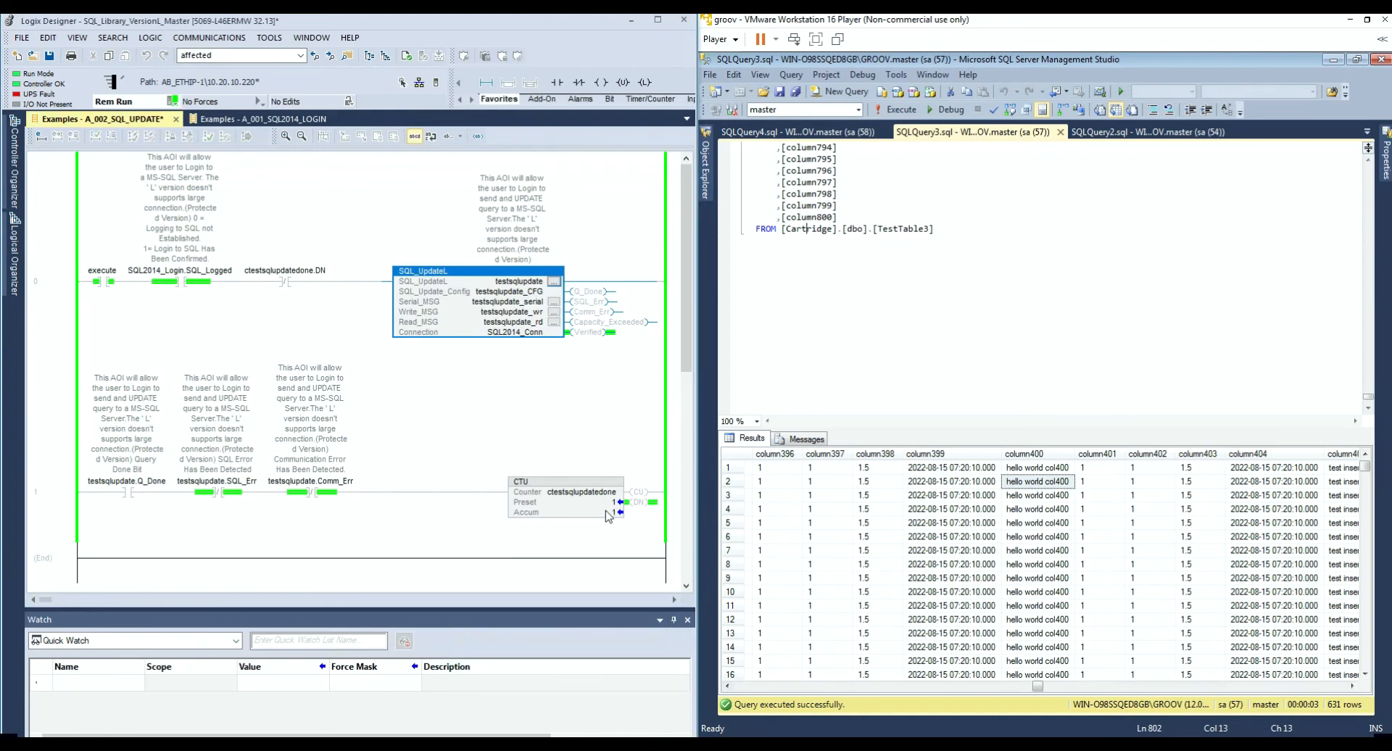
Step: Rerun the TestTable3 query in SSMS to see column400 read 'hello world test col 400'
click(608, 514)
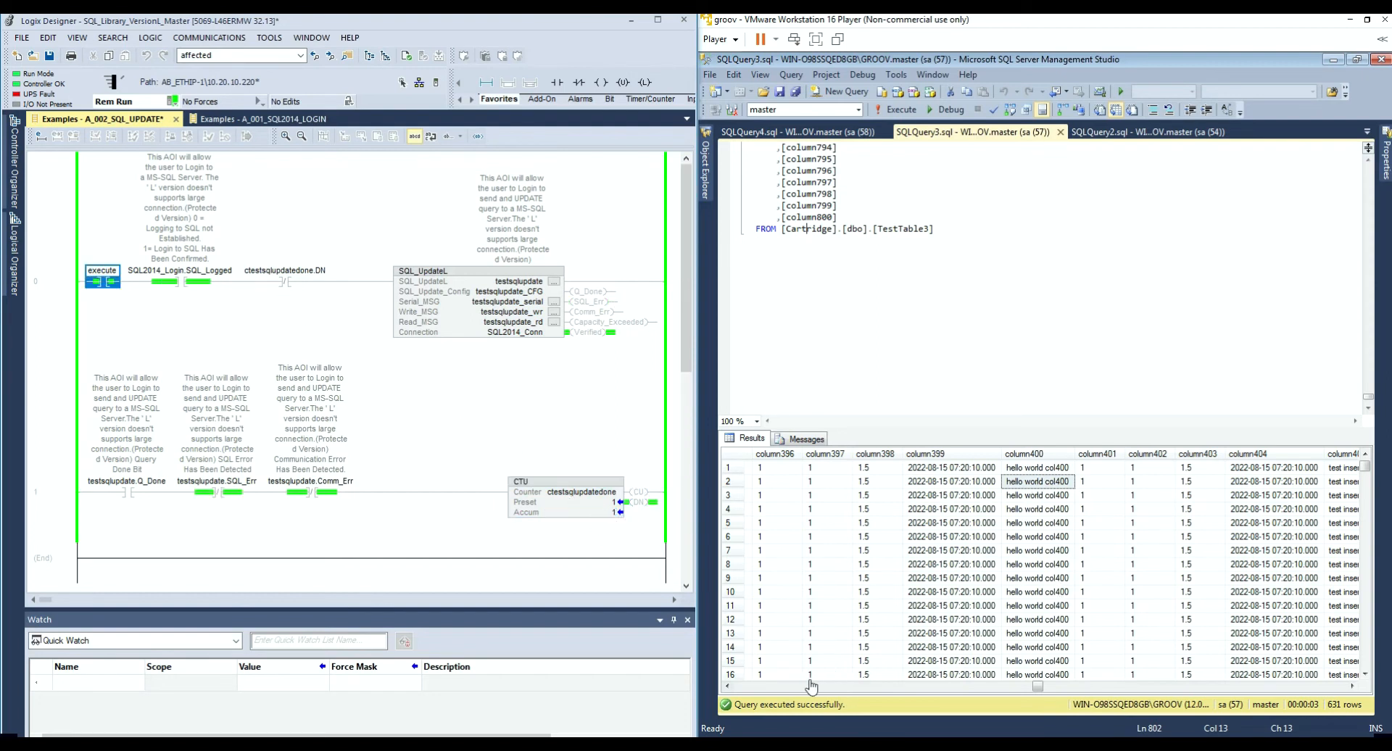
click(979, 330)
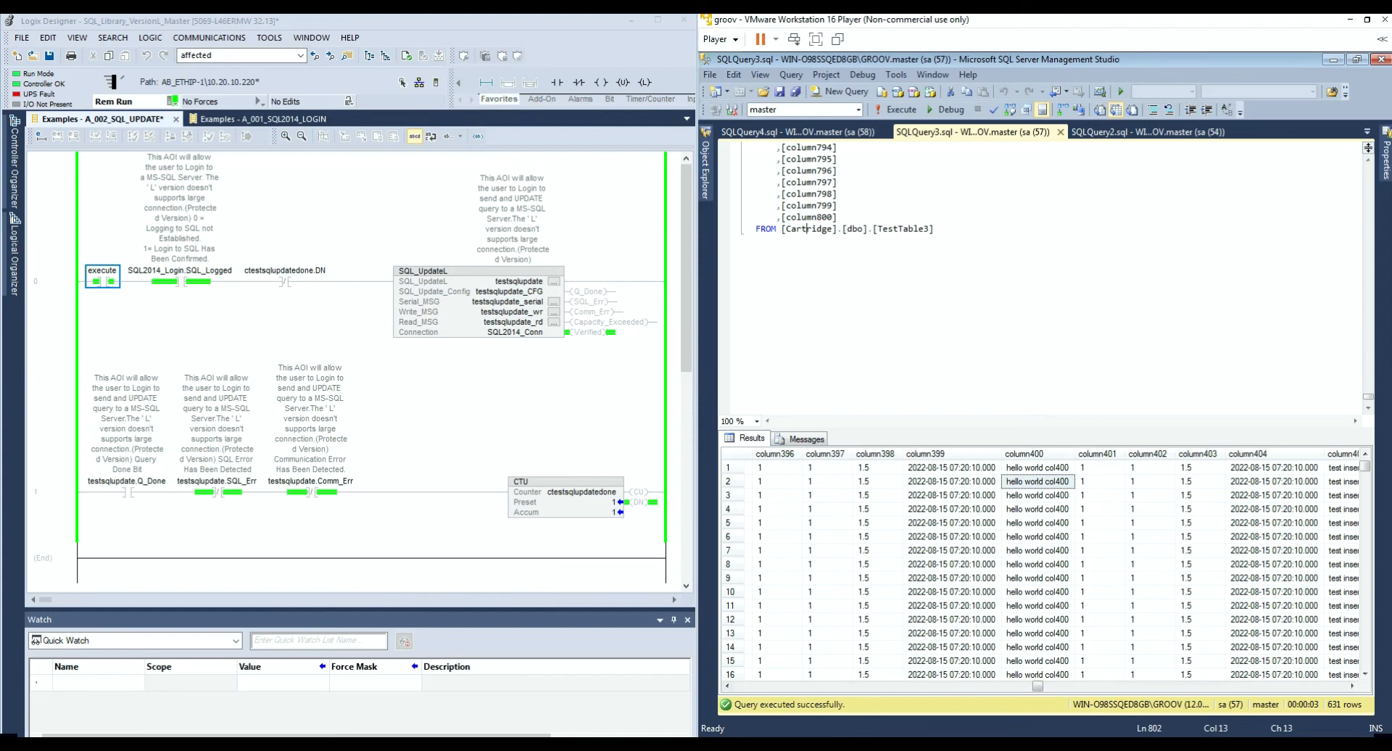
right_click(943, 325)
click(985, 457)
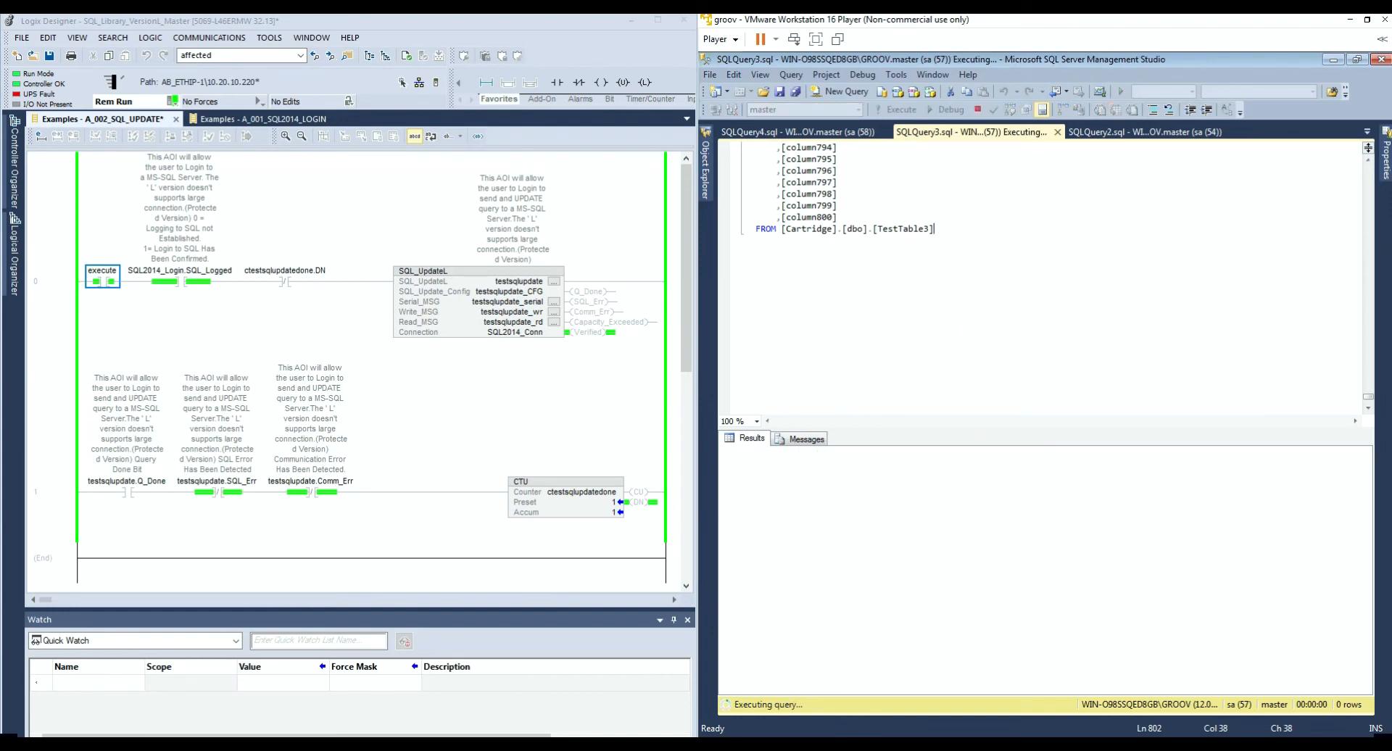
drag(741, 687, 1042, 711)
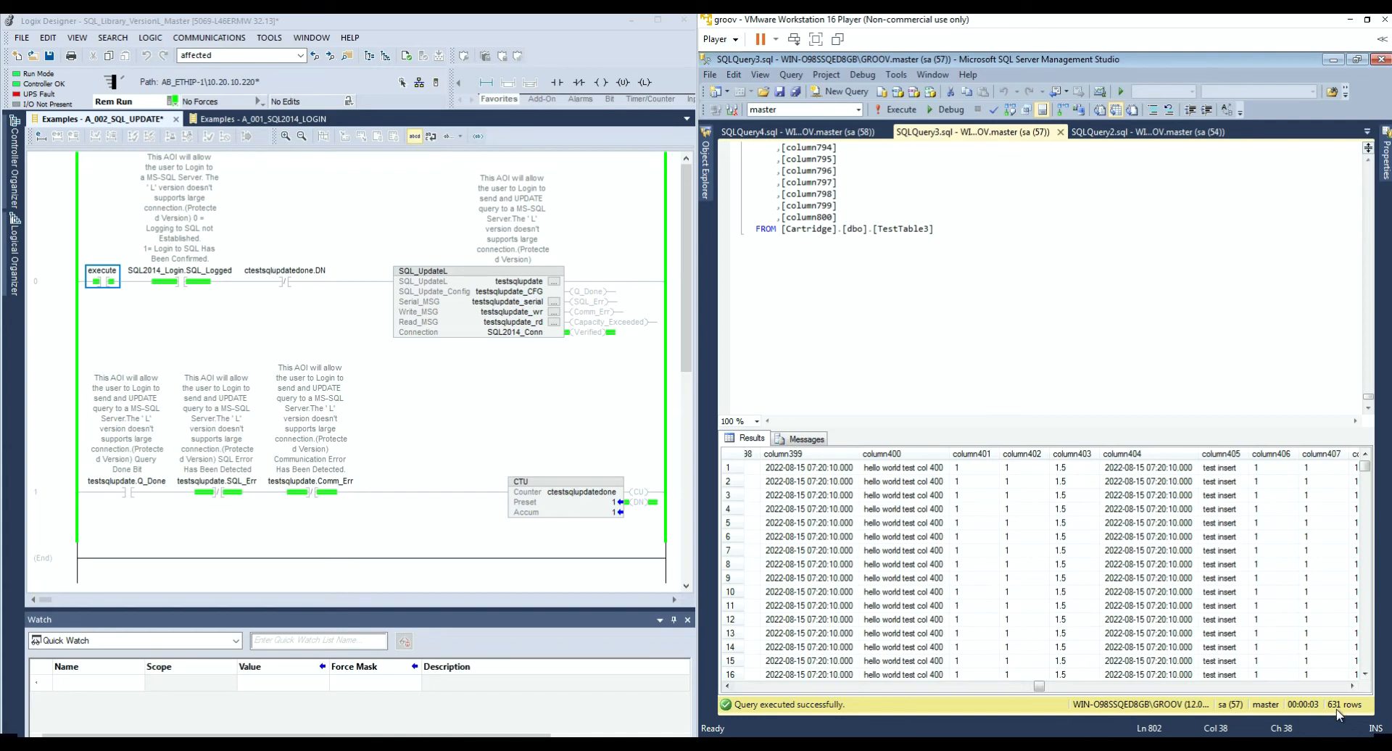
Step: Check SQL_UpdateL's AffectedRows shows 631, then close its properties without changes
double_click(517, 303)
drag(551, 553, 648, 647)
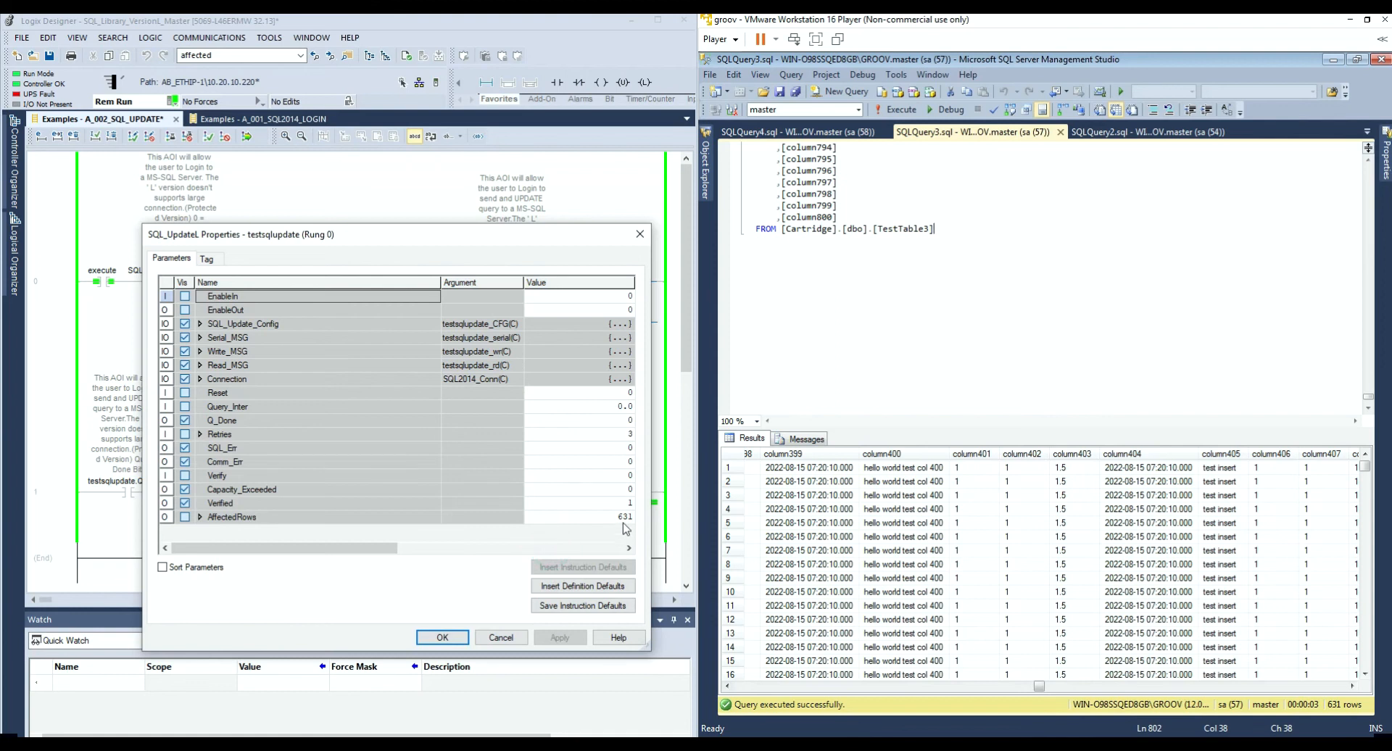
click(591, 516)
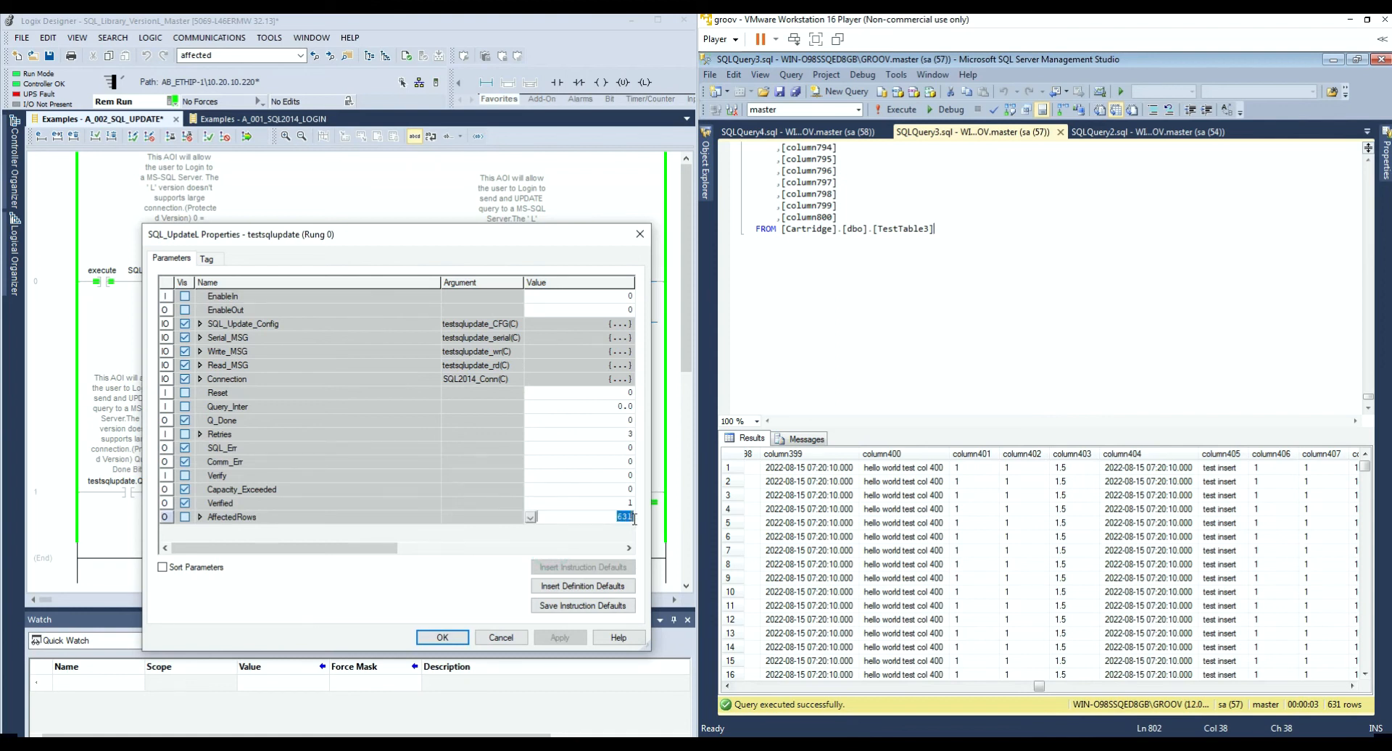
click(501, 638)
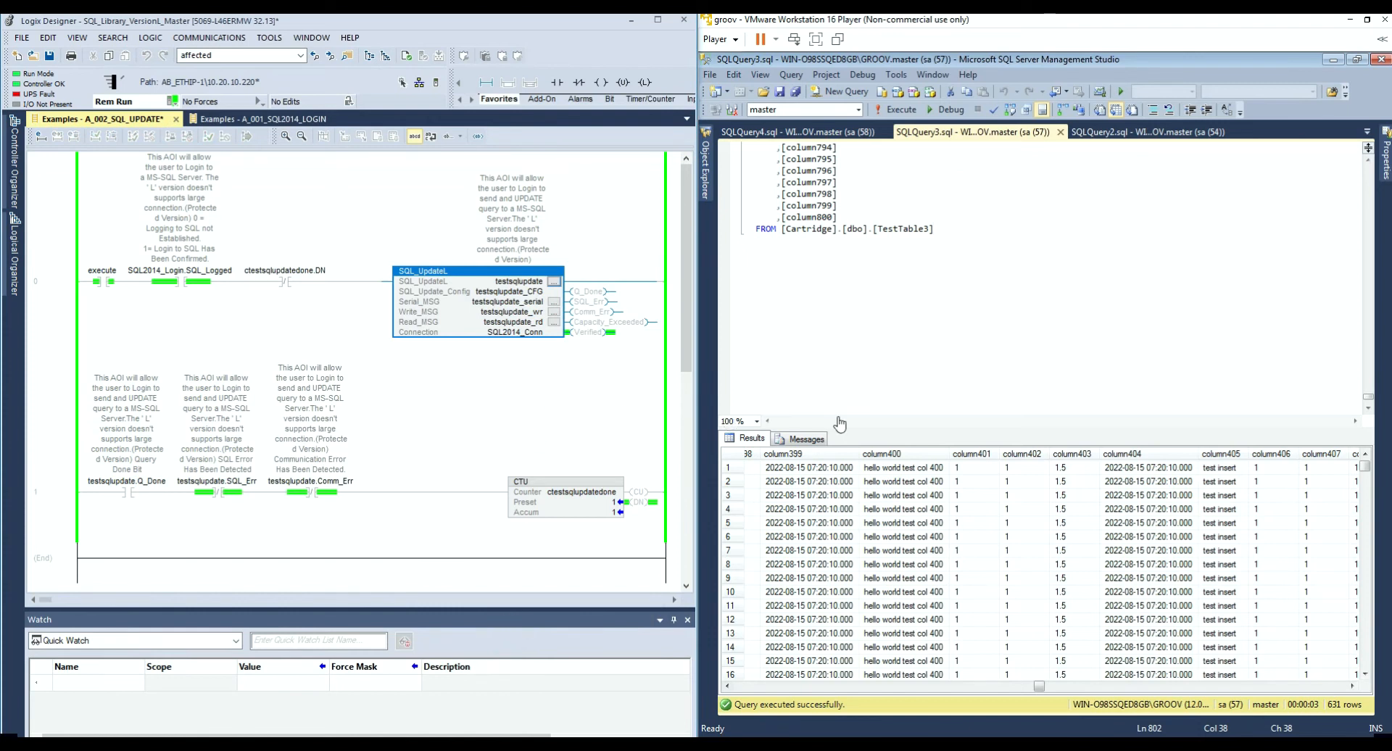
Step: Raise SQL_UpdateL's Columns_Count from 400 to 500 and apply it
click(519, 380)
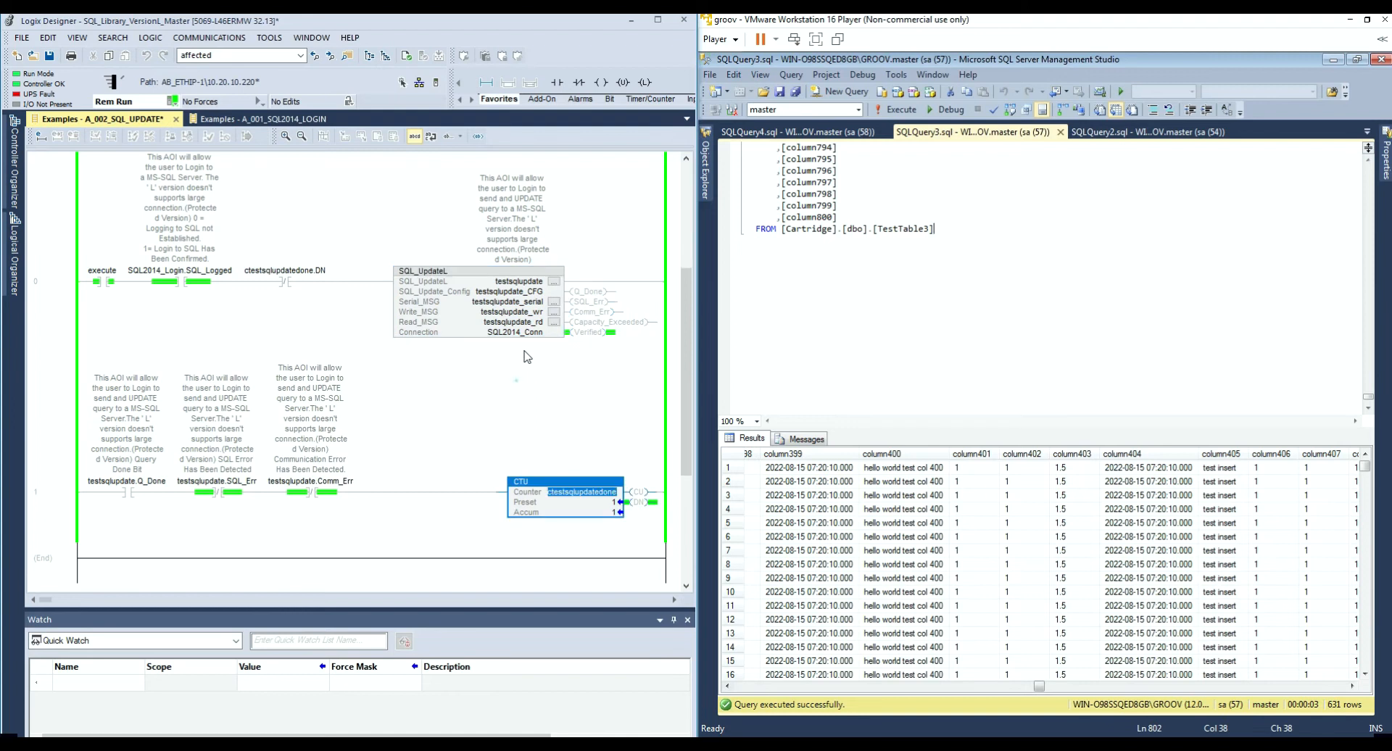
click(552, 282)
drag(551, 545, 641, 625)
click(199, 324)
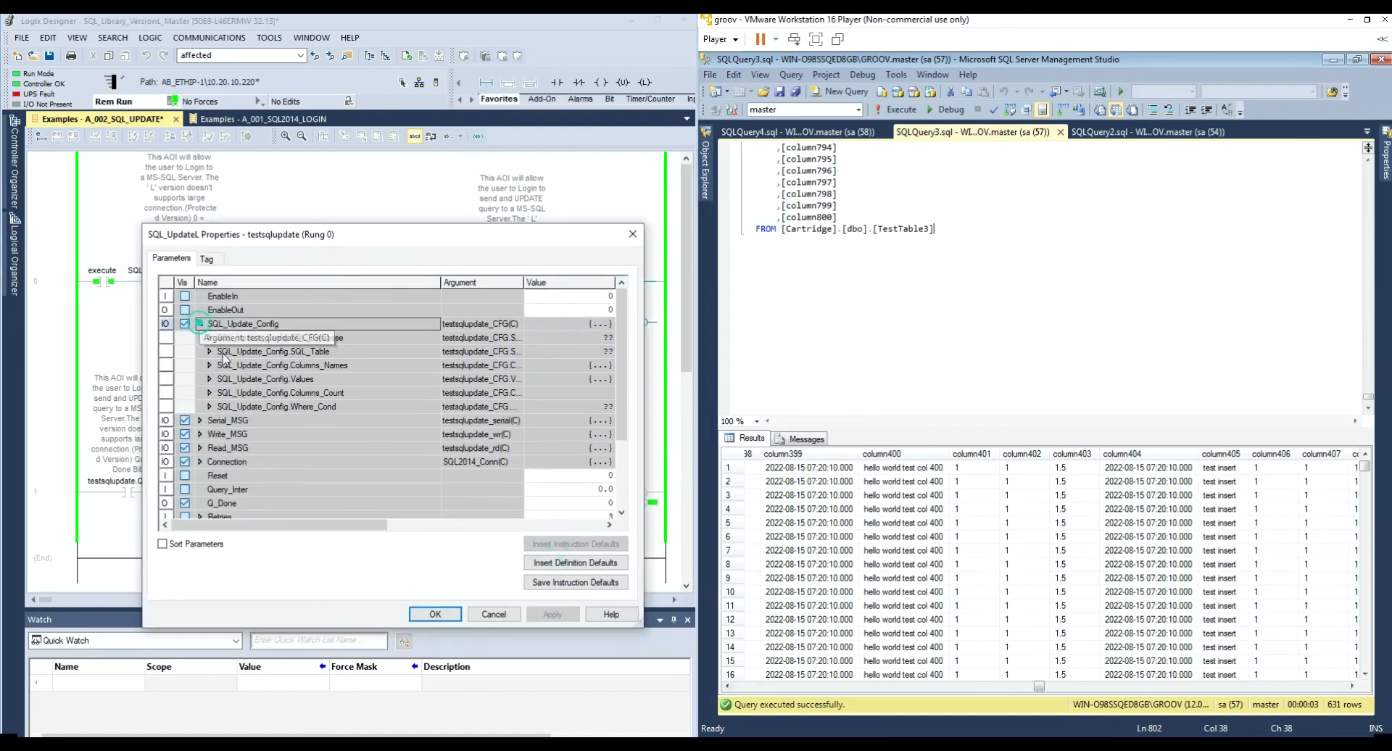
click(563, 393)
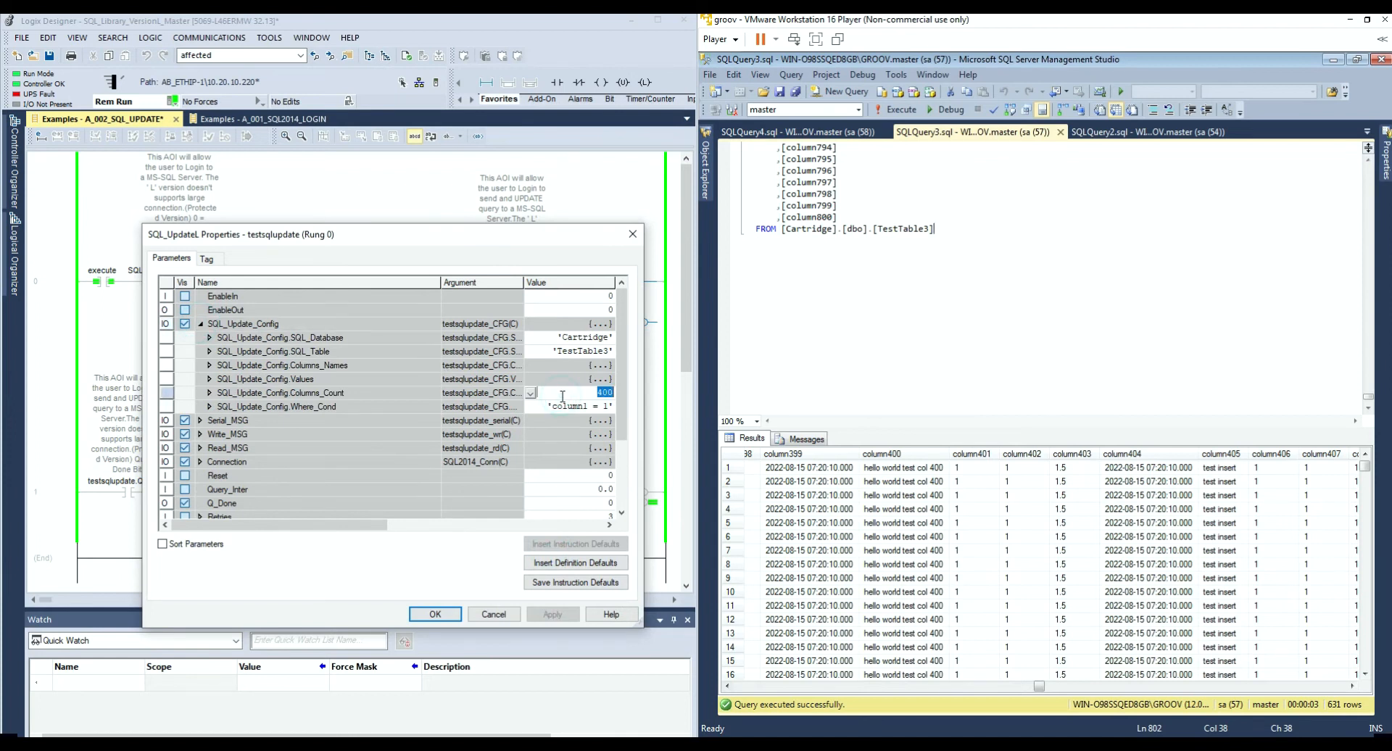
key(Return)
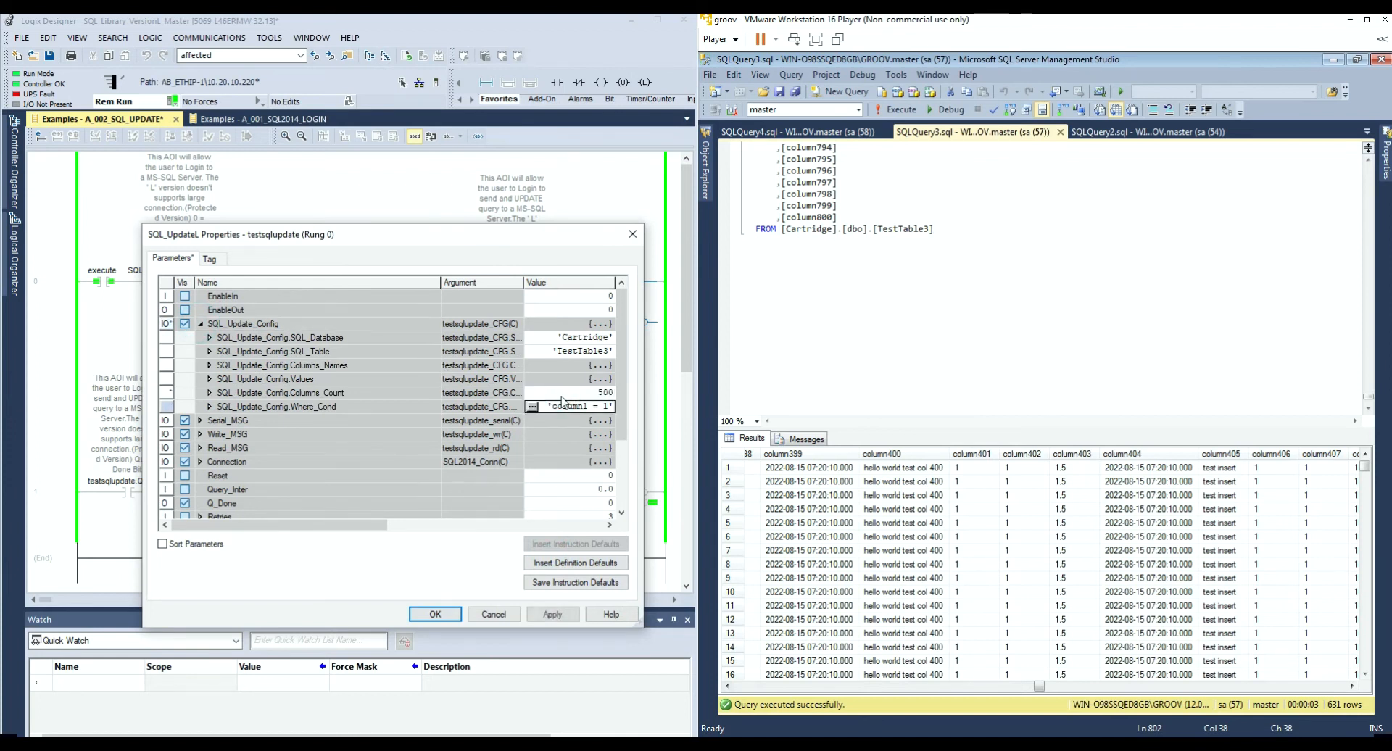
click(553, 614)
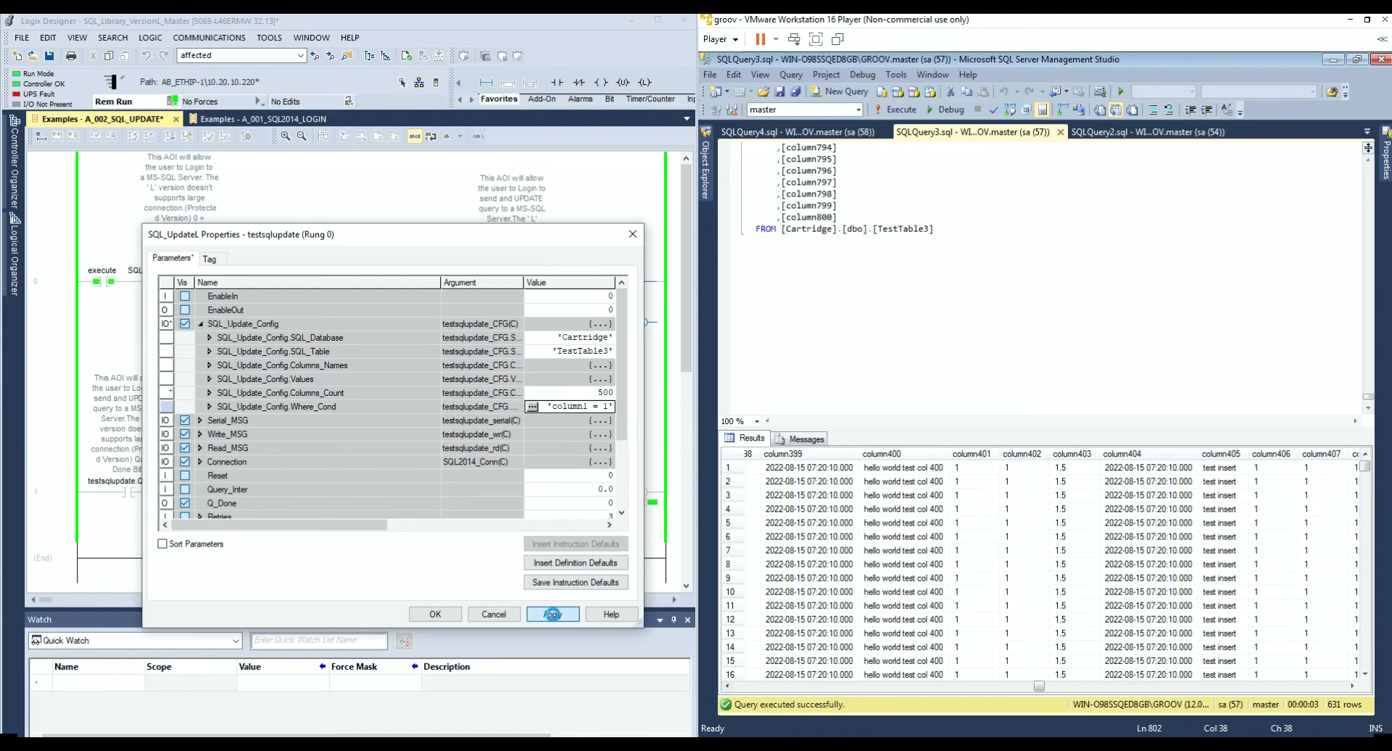
Step: Expand the Values list down to Values[499] and start editing its String
click(199, 323)
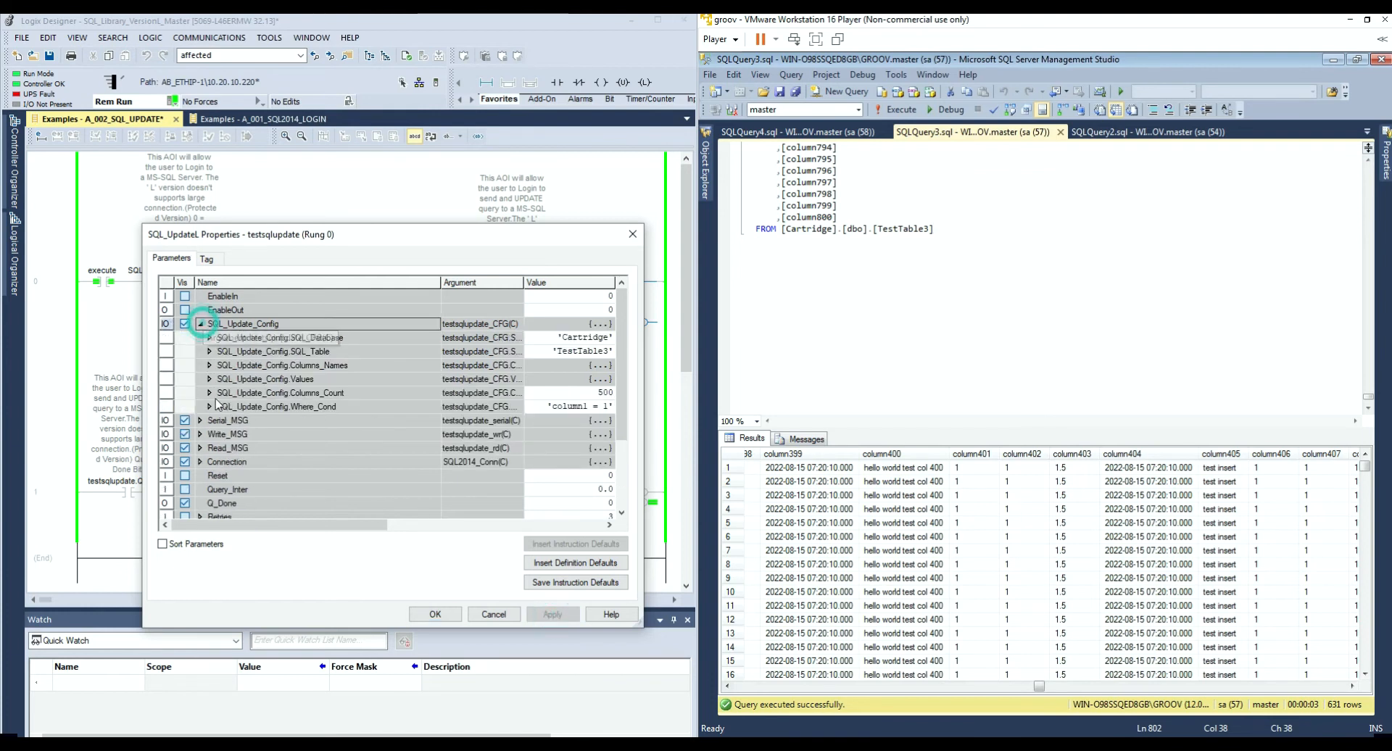
click(209, 379)
scroll(210, 384, down, 7)
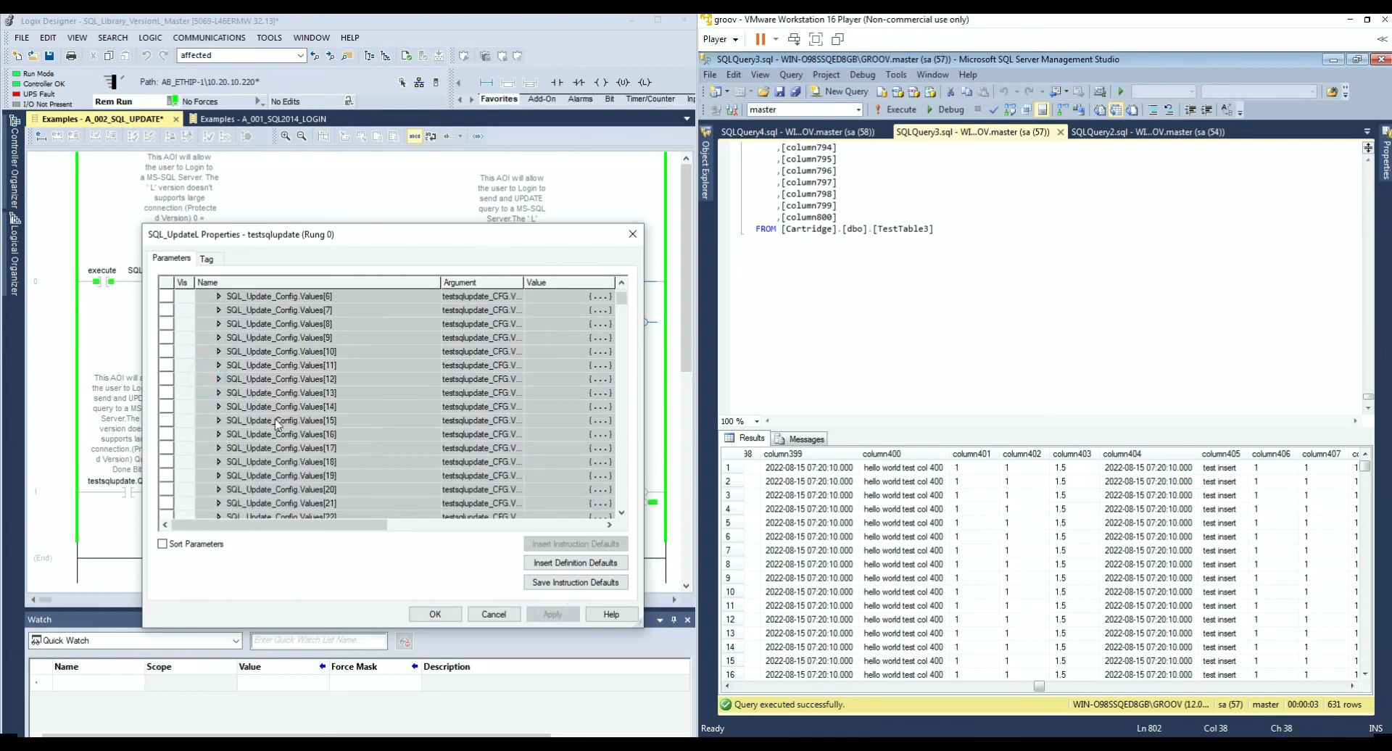
drag(622, 301, 632, 423)
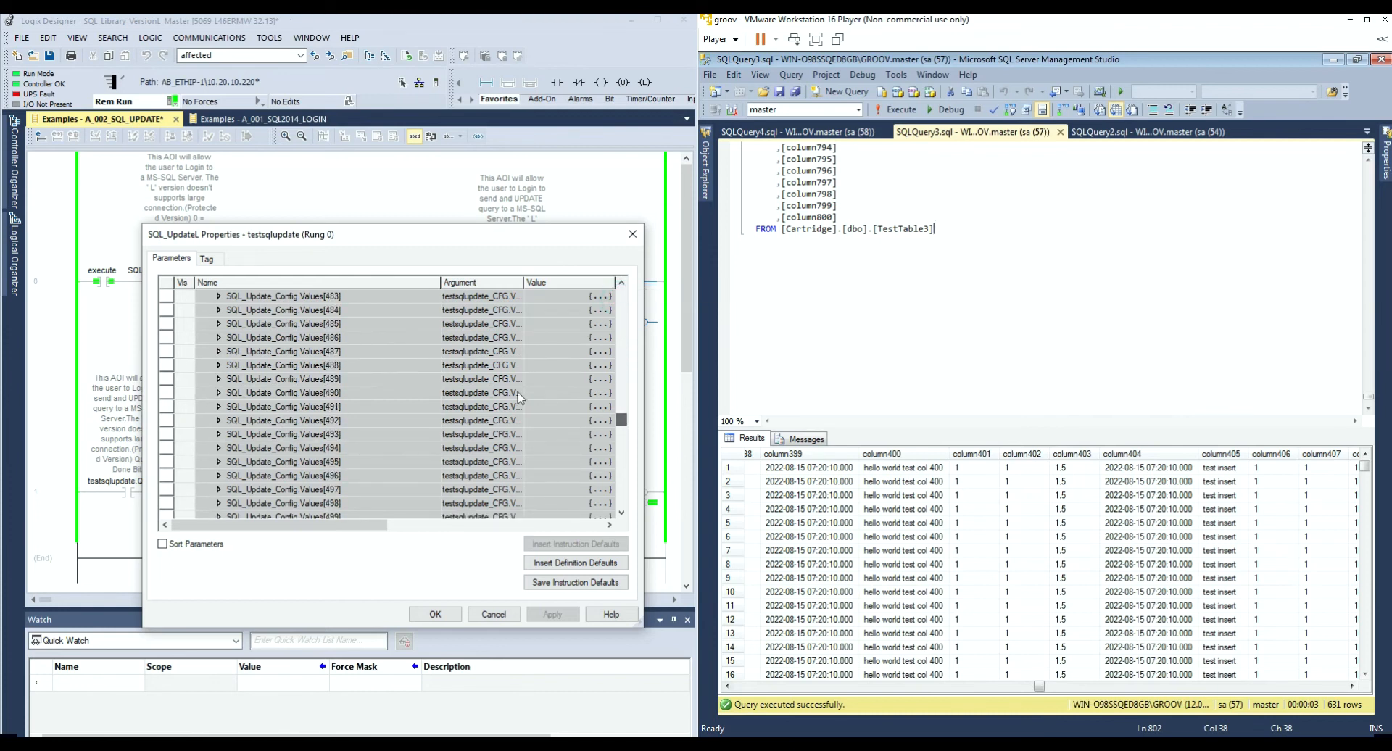
scroll(343, 406, down, 1)
scroll(339, 486, down, 2)
click(218, 489)
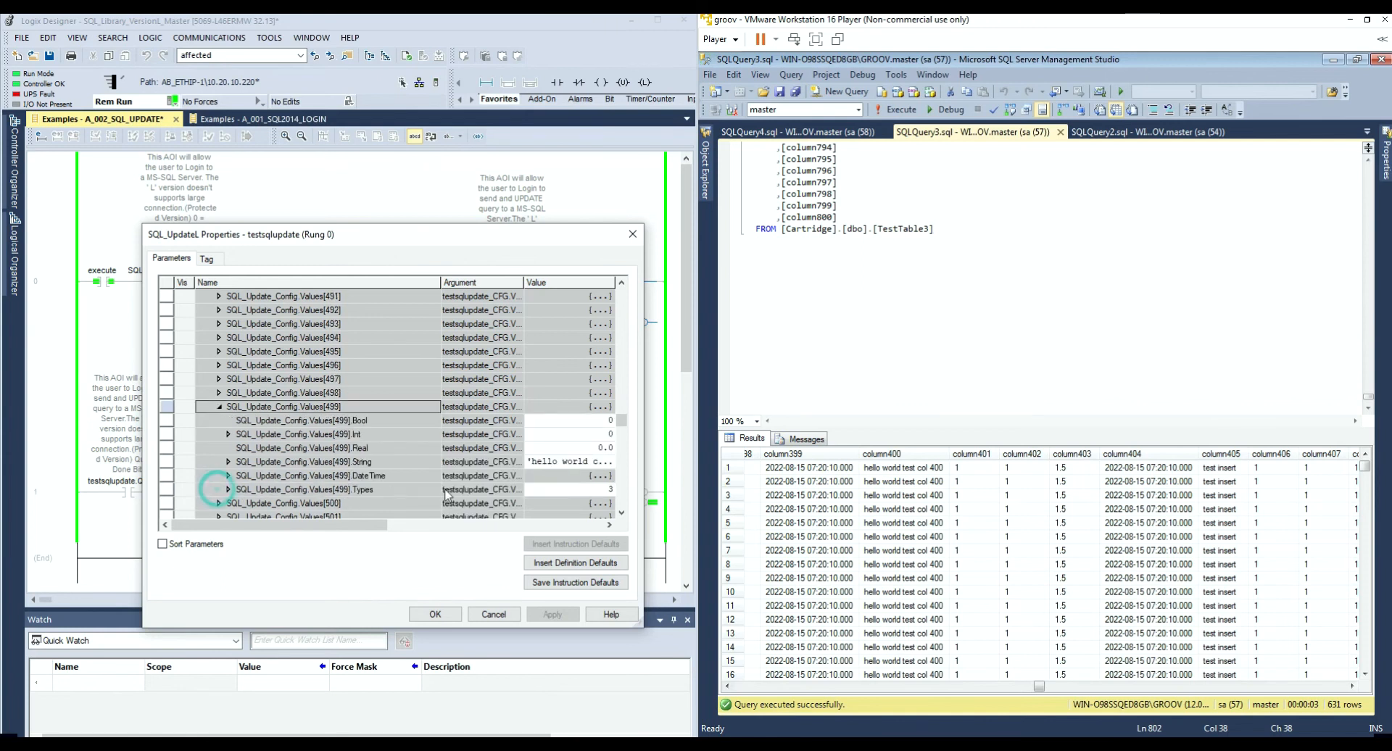
click(533, 464)
Step: Insert 'test' into Values[499]'s string, making it 'hello world test col500', and save the properties
click(533, 463)
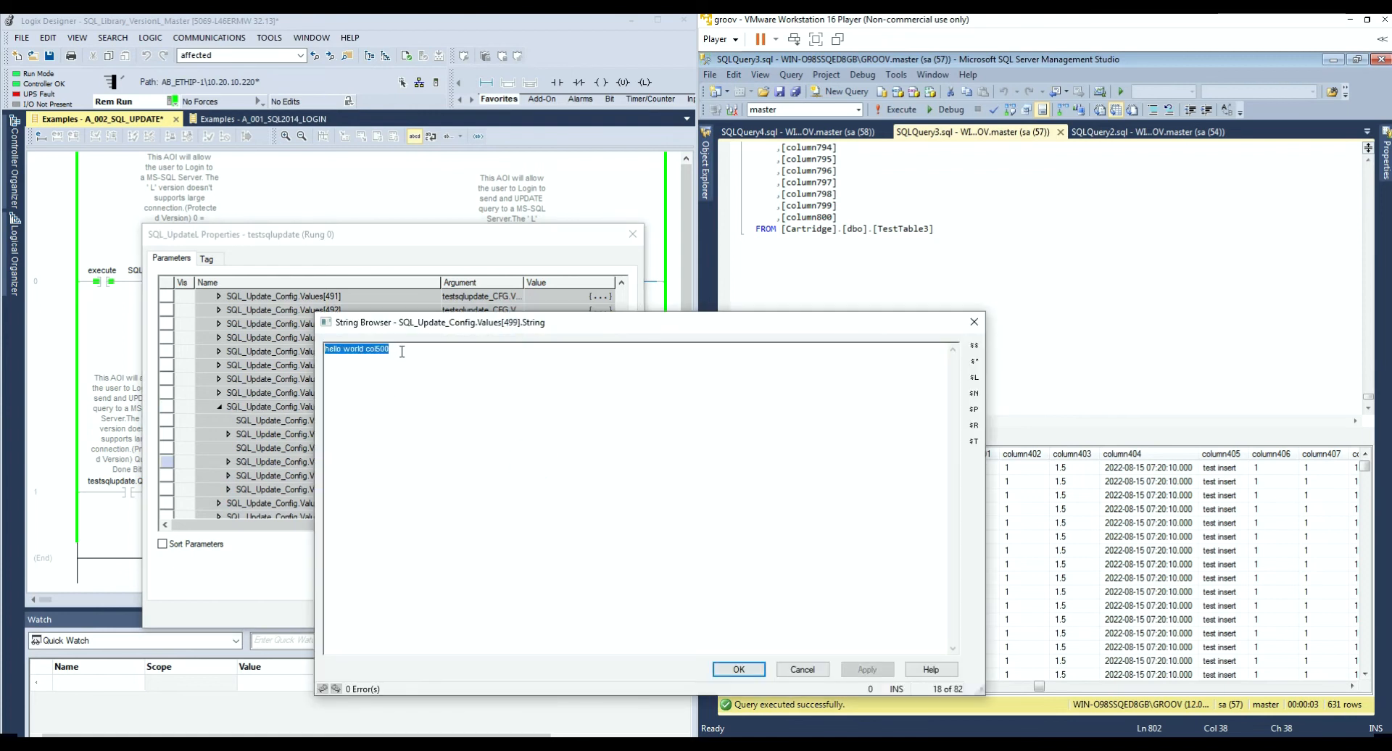
click(368, 353)
text(test)
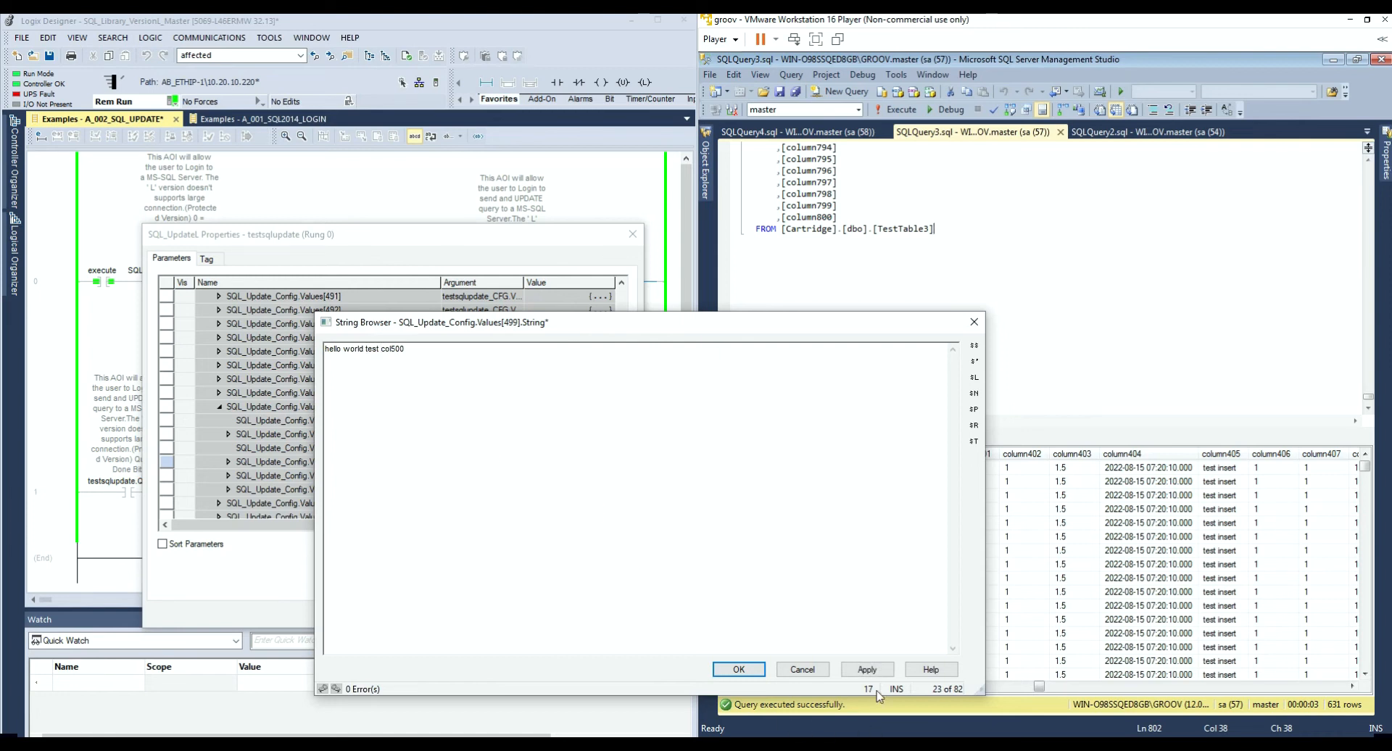
click(867, 669)
click(747, 671)
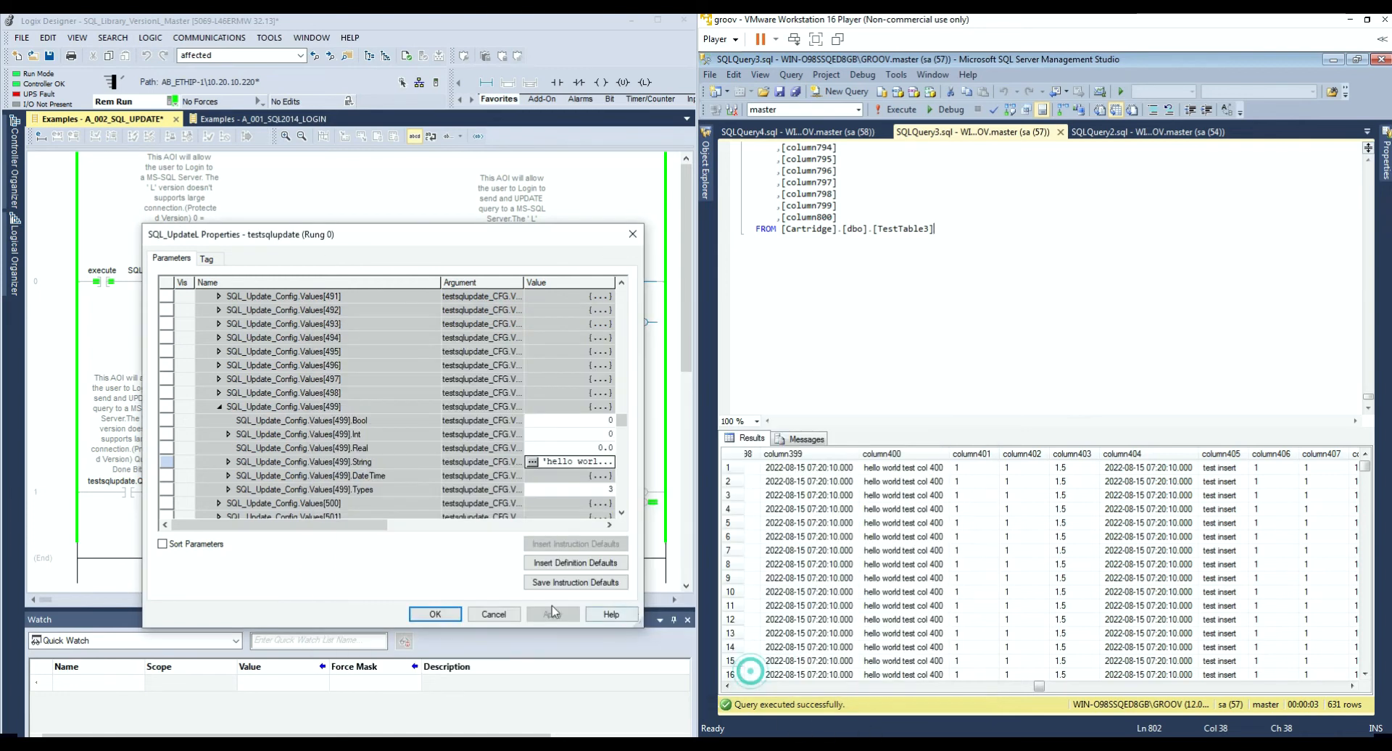
click(435, 614)
Step: Scroll the SSMS results toward column500 and select the counter's Accum value
click(1046, 687)
drag(1047, 687, 1113, 696)
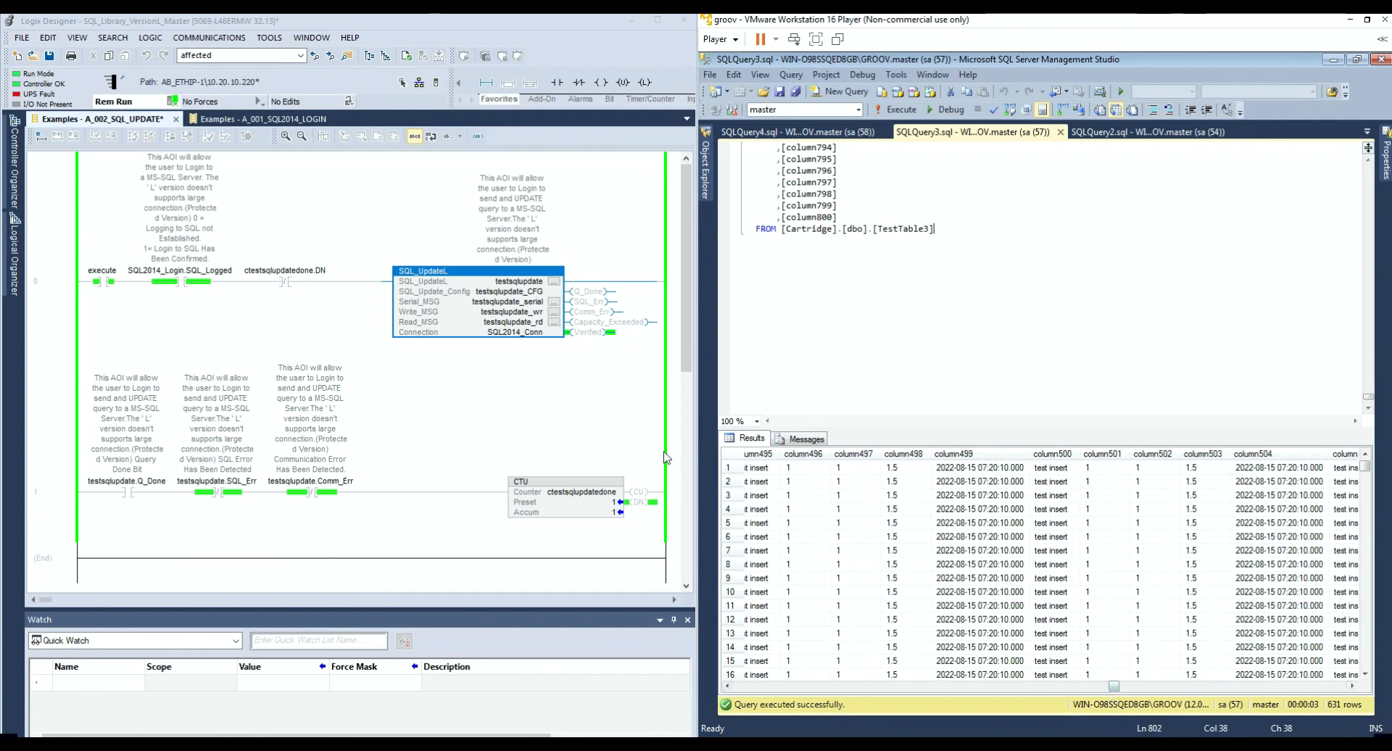
click(602, 512)
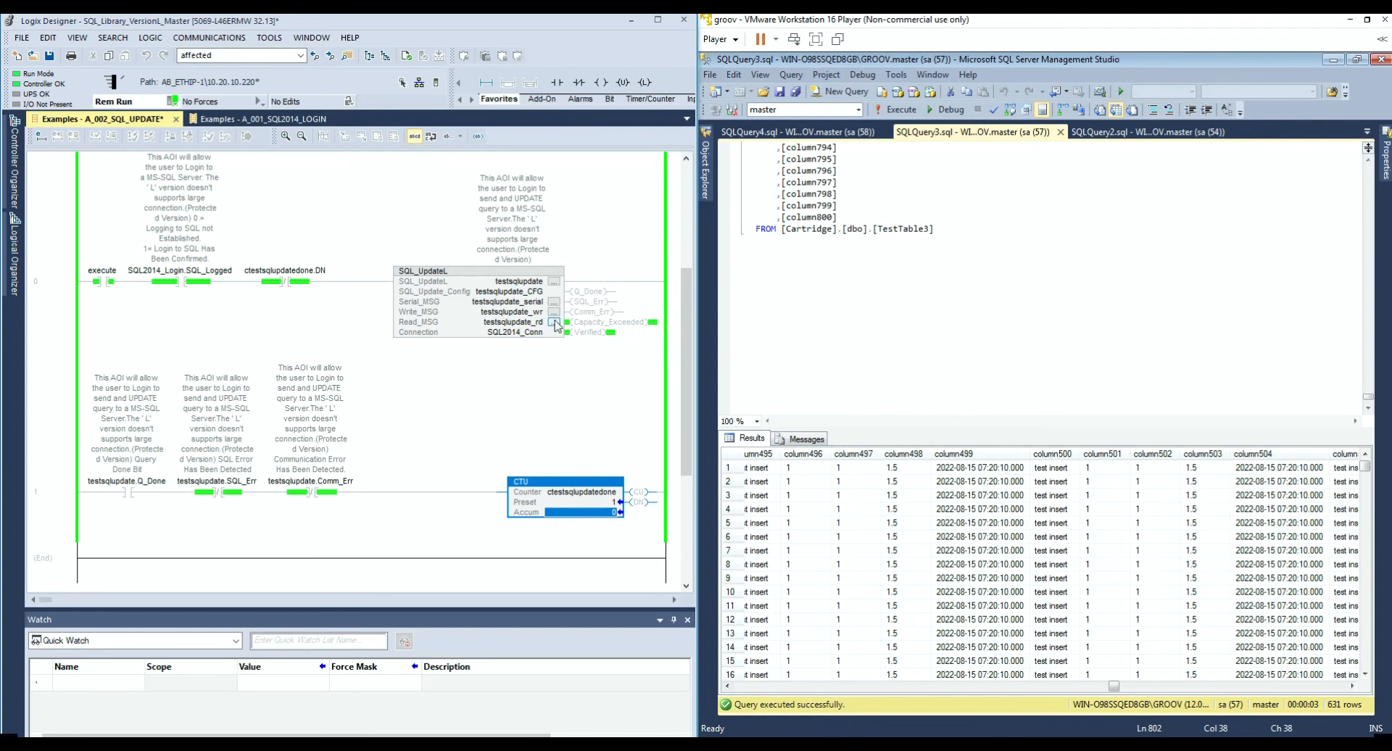
Step: Set SQL_UpdateL's Columns_Count to 410 and apply it, then select the counter and execute contact
click(555, 279)
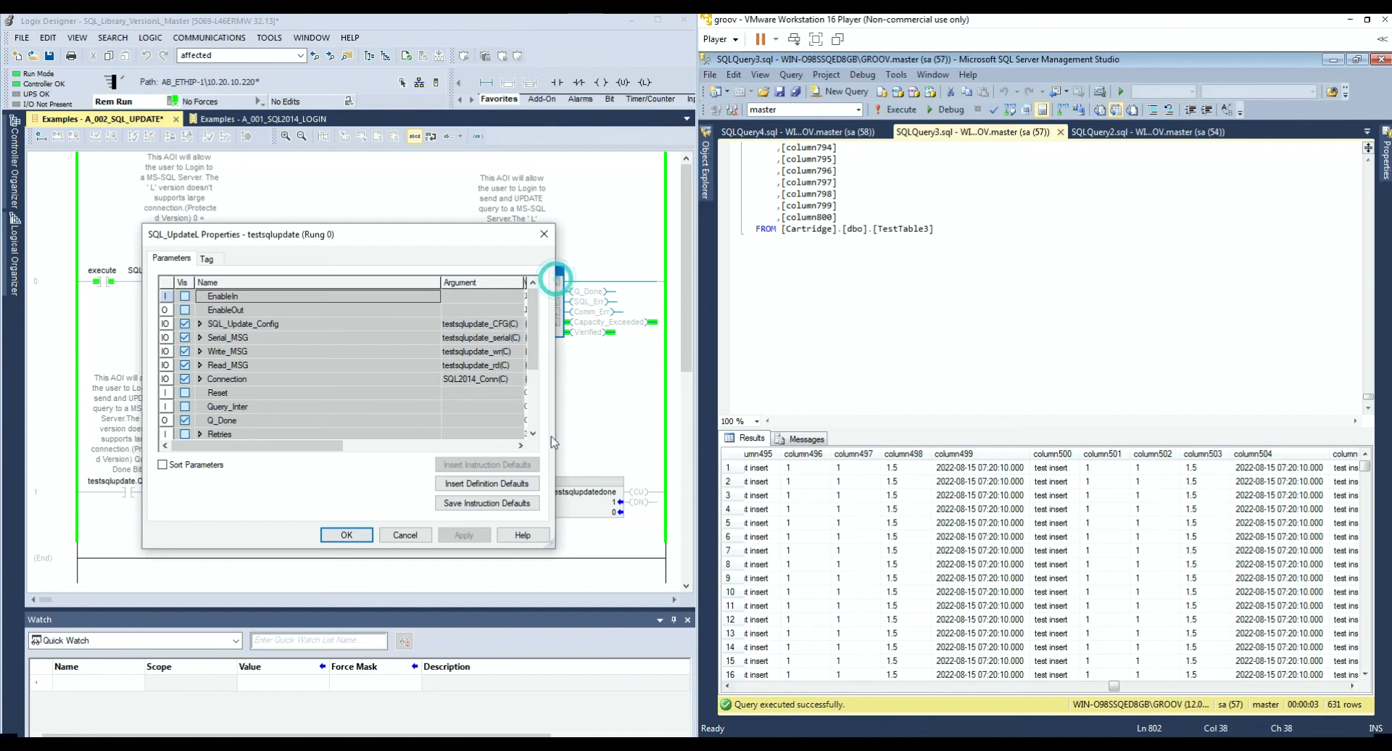
drag(566, 564, 642, 646)
click(200, 324)
click(577, 392)
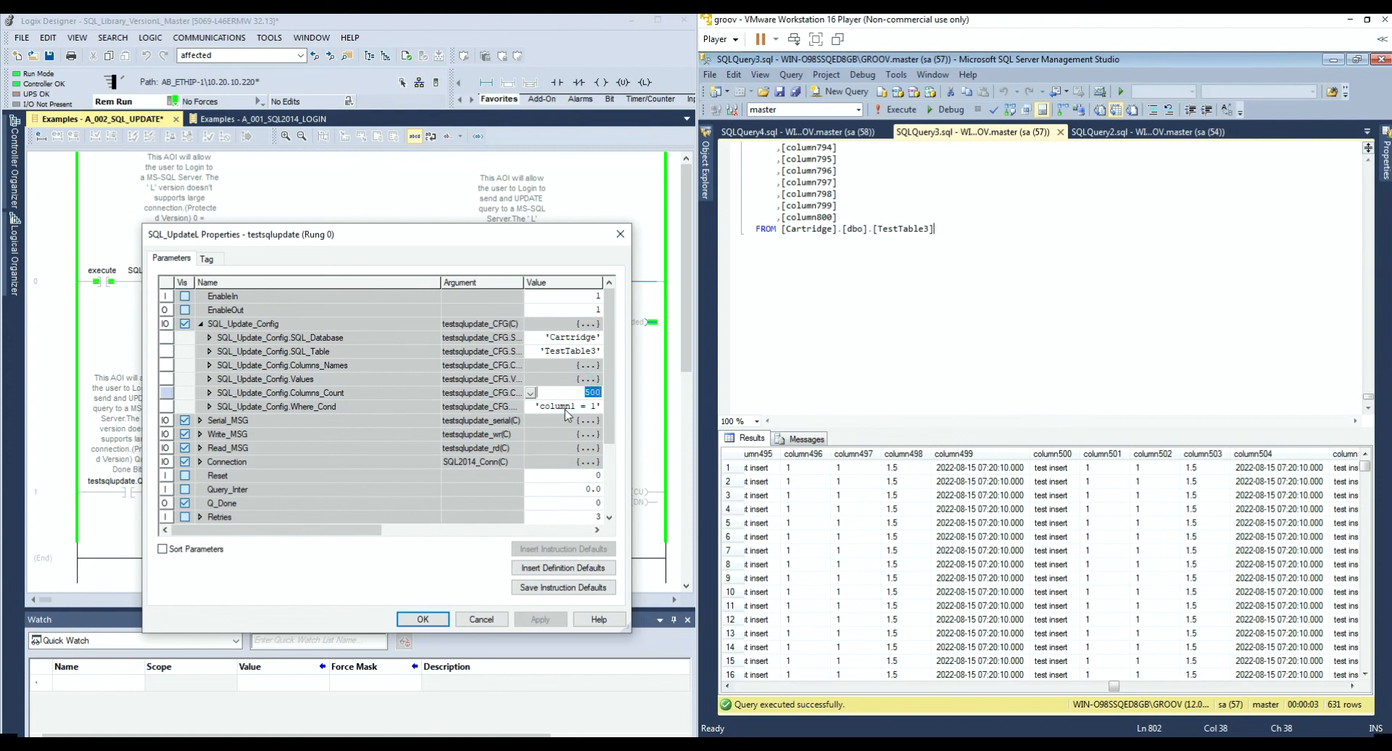
text(410)
key(Return)
click(541, 619)
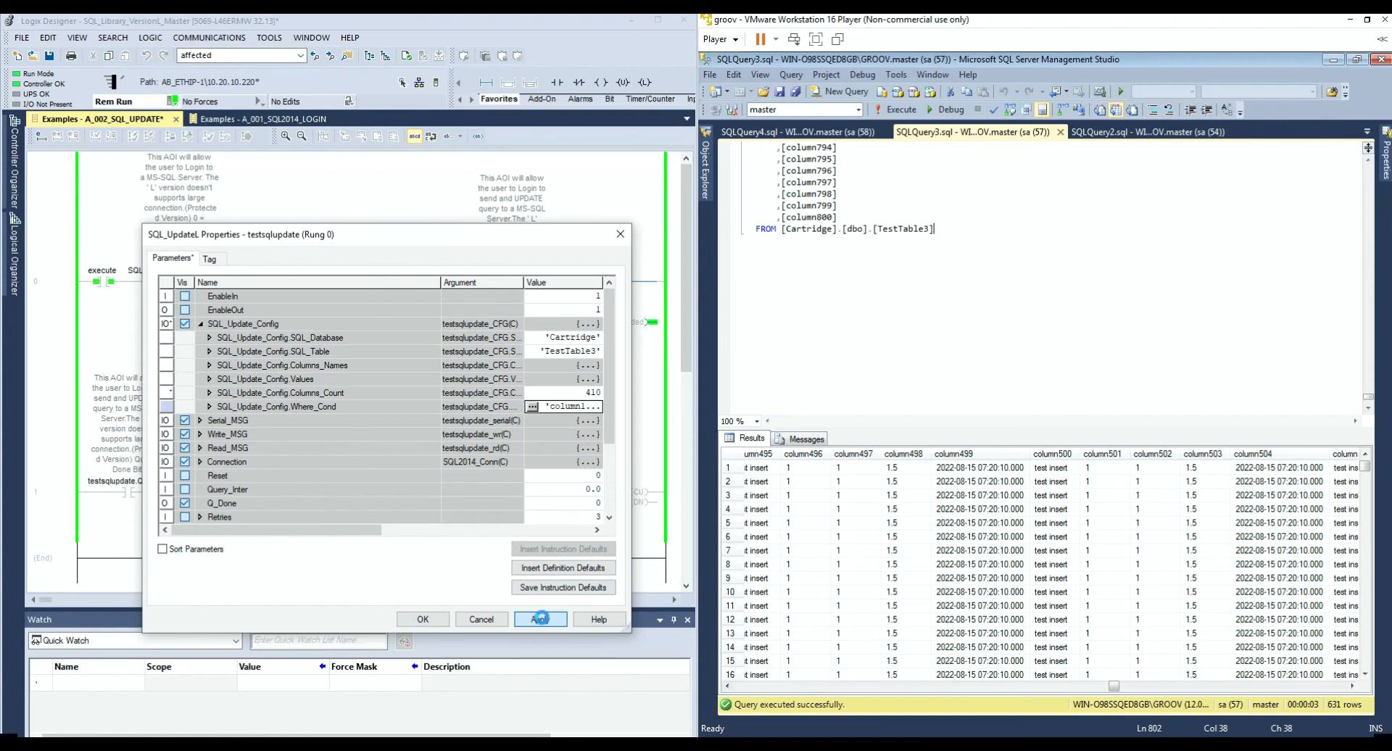
click(446, 622)
click(593, 512)
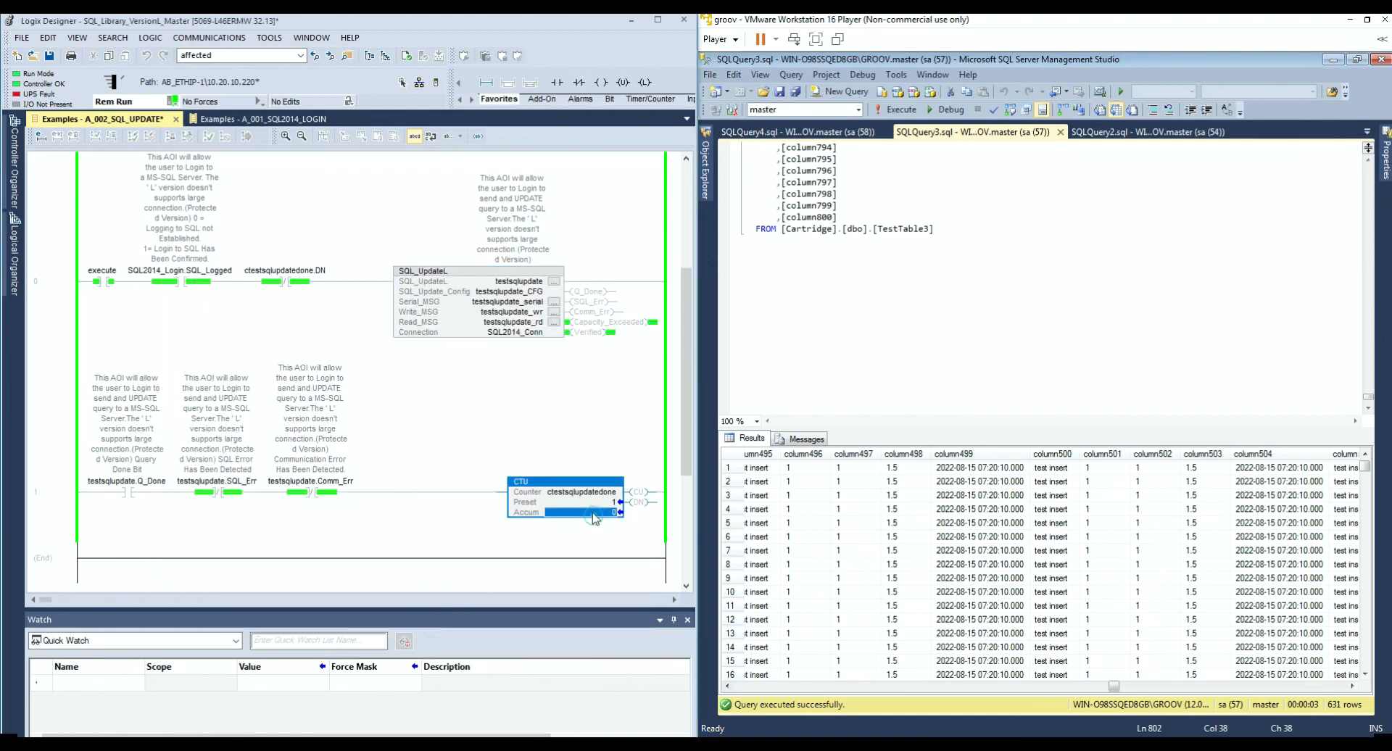
click(107, 283)
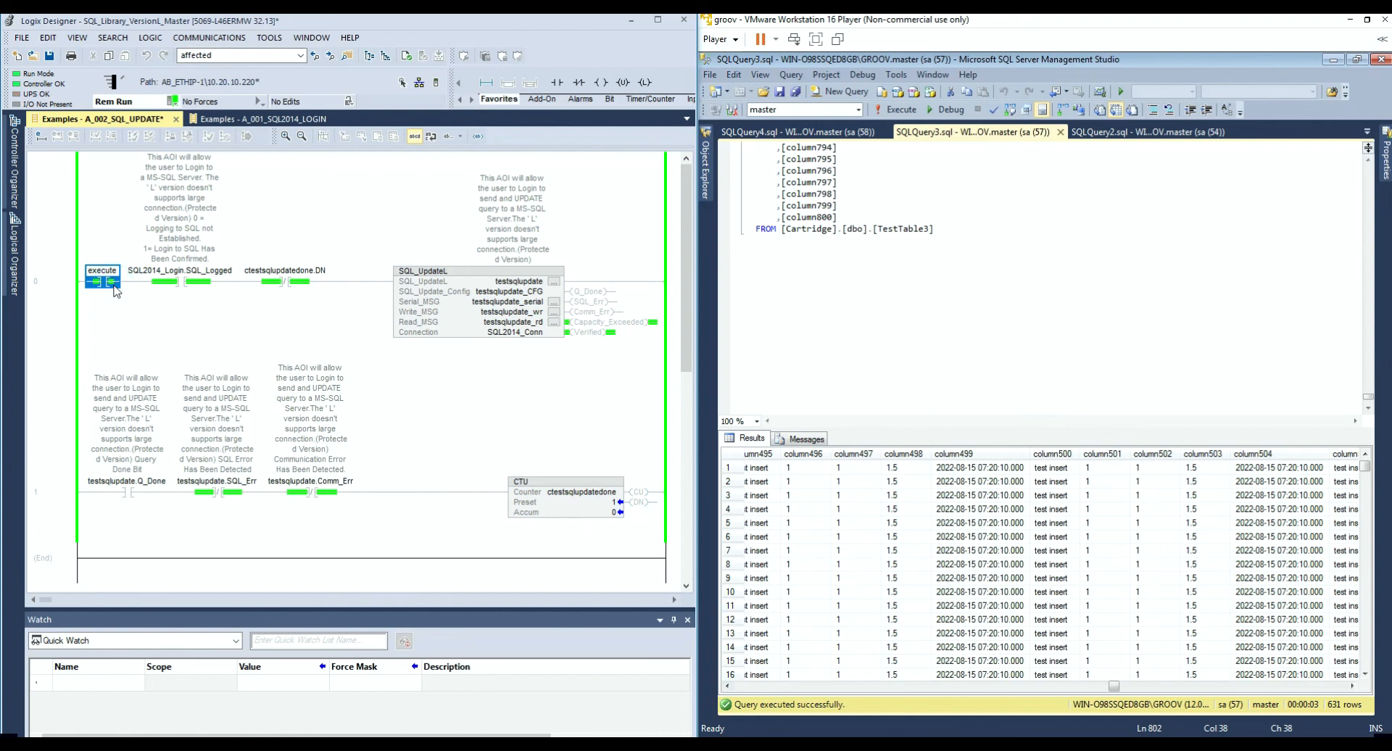
Step: Set SQL_Update_Config Columns_Count to 402 in the SQL_UpdateL properties, apply, and select the rung 0 execute contact
click(554, 282)
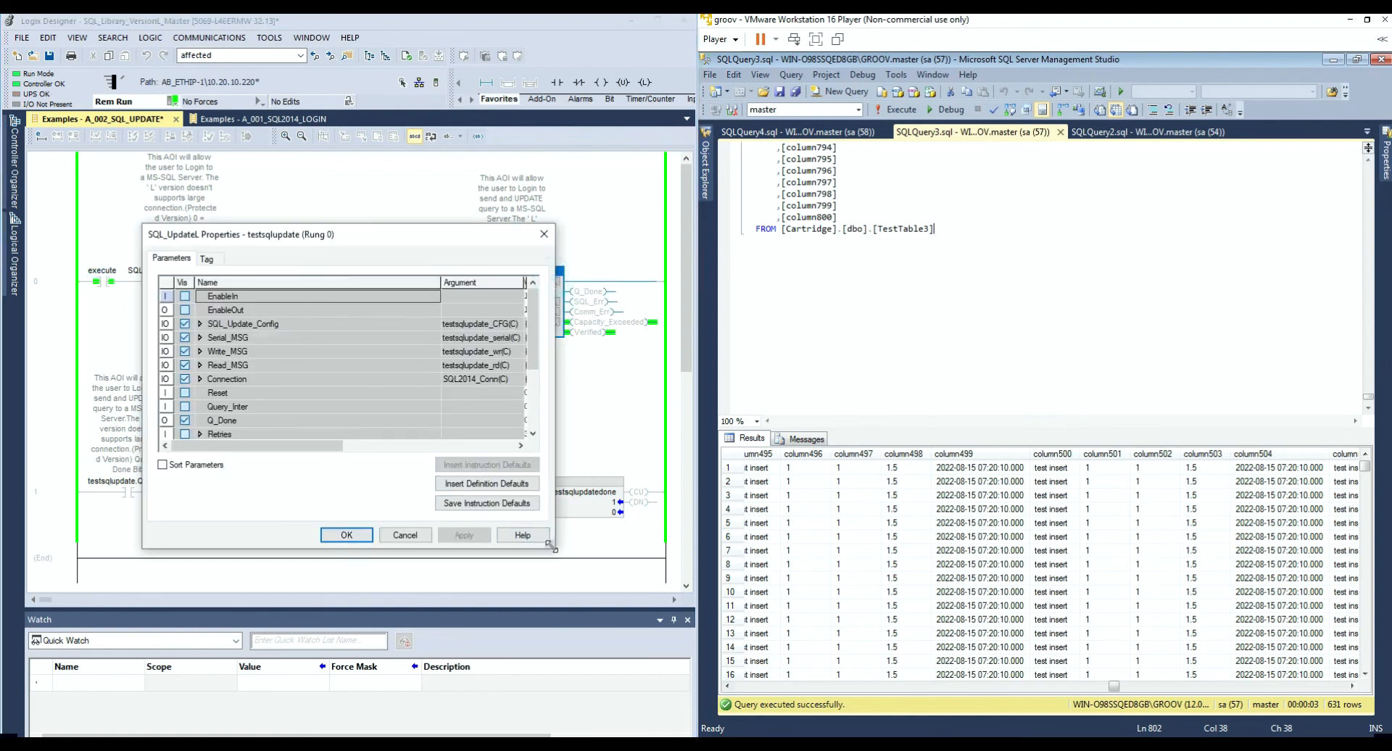
drag(551, 545, 602, 607)
click(200, 324)
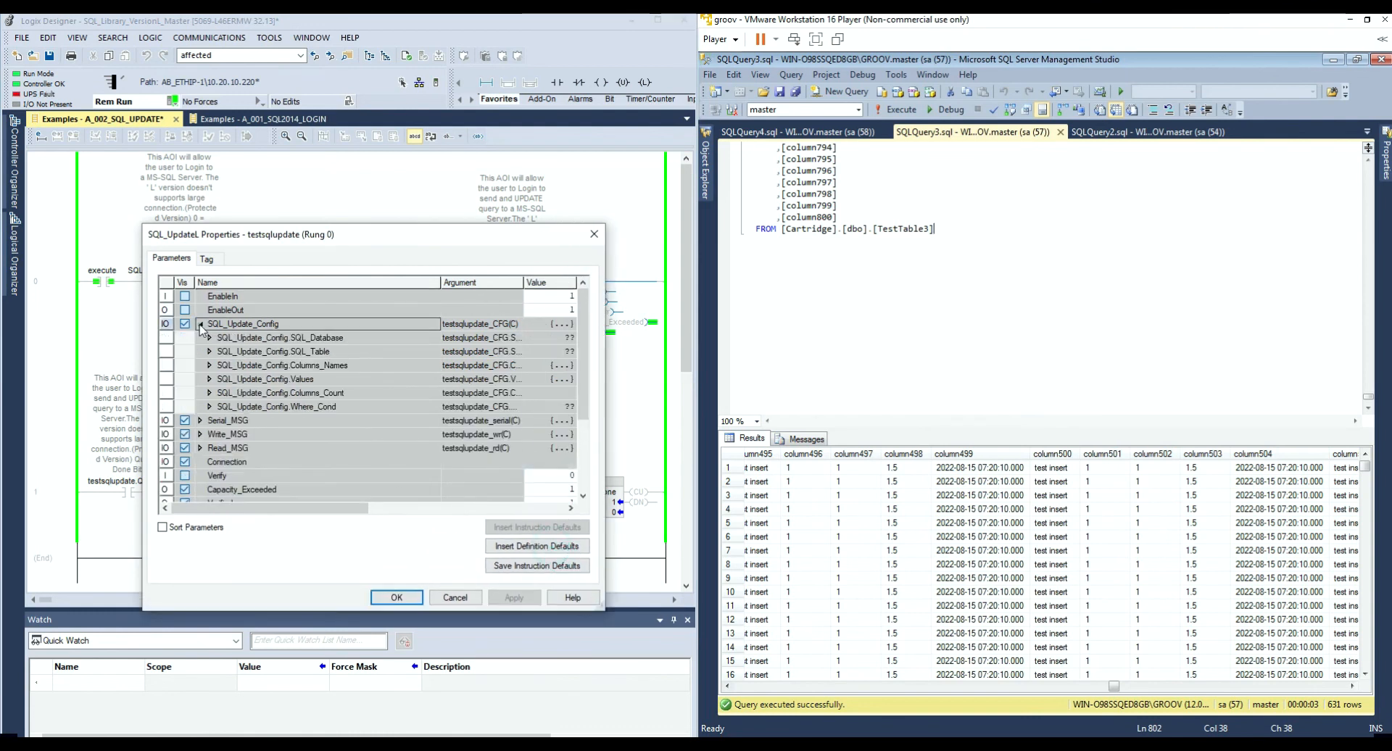
click(539, 392)
text(402)
key(Return)
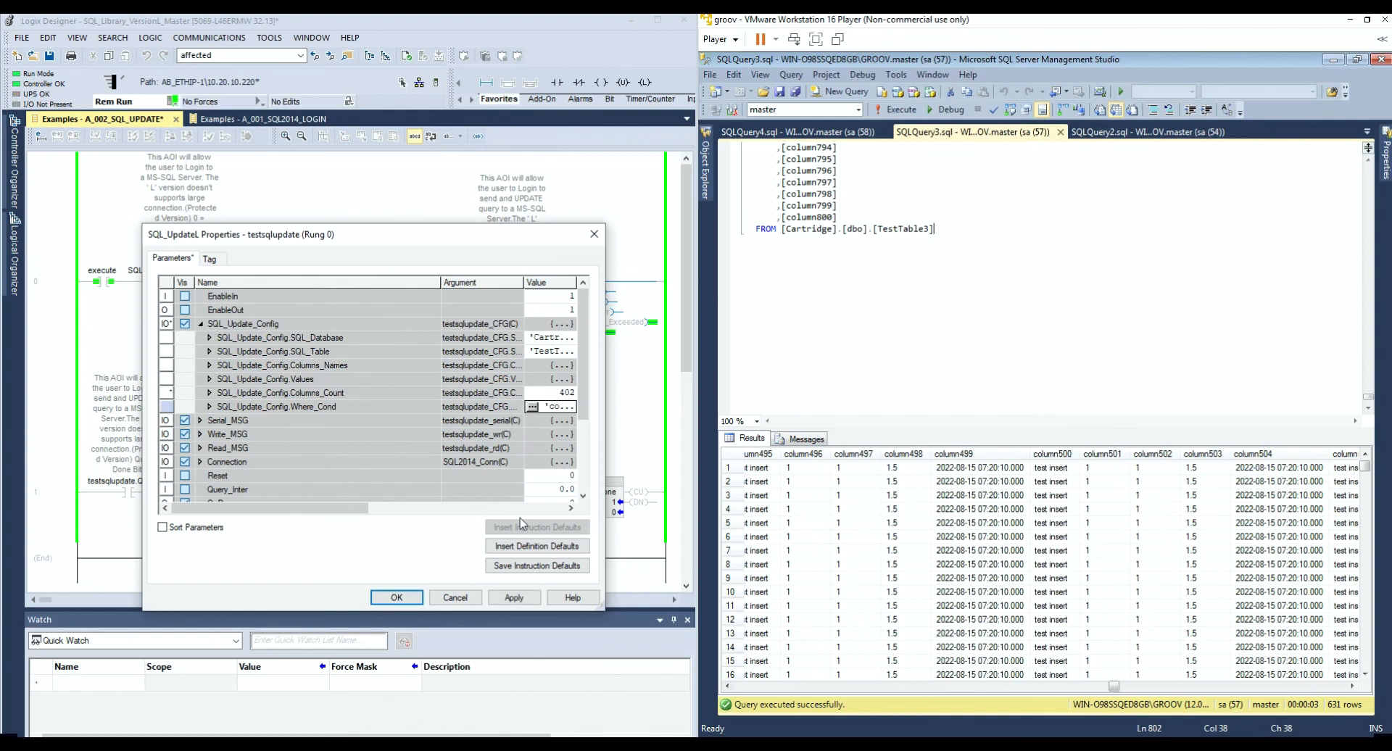
click(514, 598)
click(450, 597)
click(107, 282)
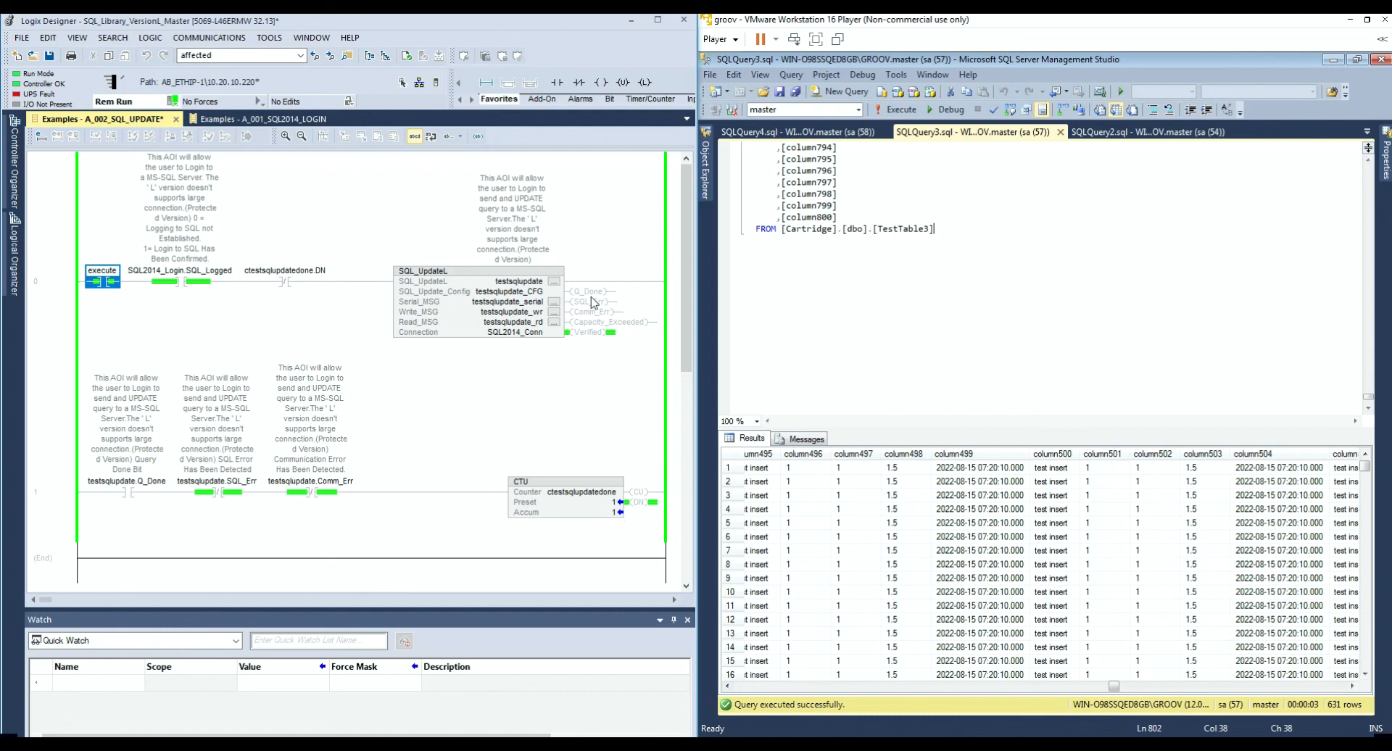
Step: Reopen the SQL_UpdateL properties with SQL_Update_Config expanded to show Columns_Count 402, moved beside the ladder
click(554, 281)
drag(550, 547, 651, 604)
click(199, 324)
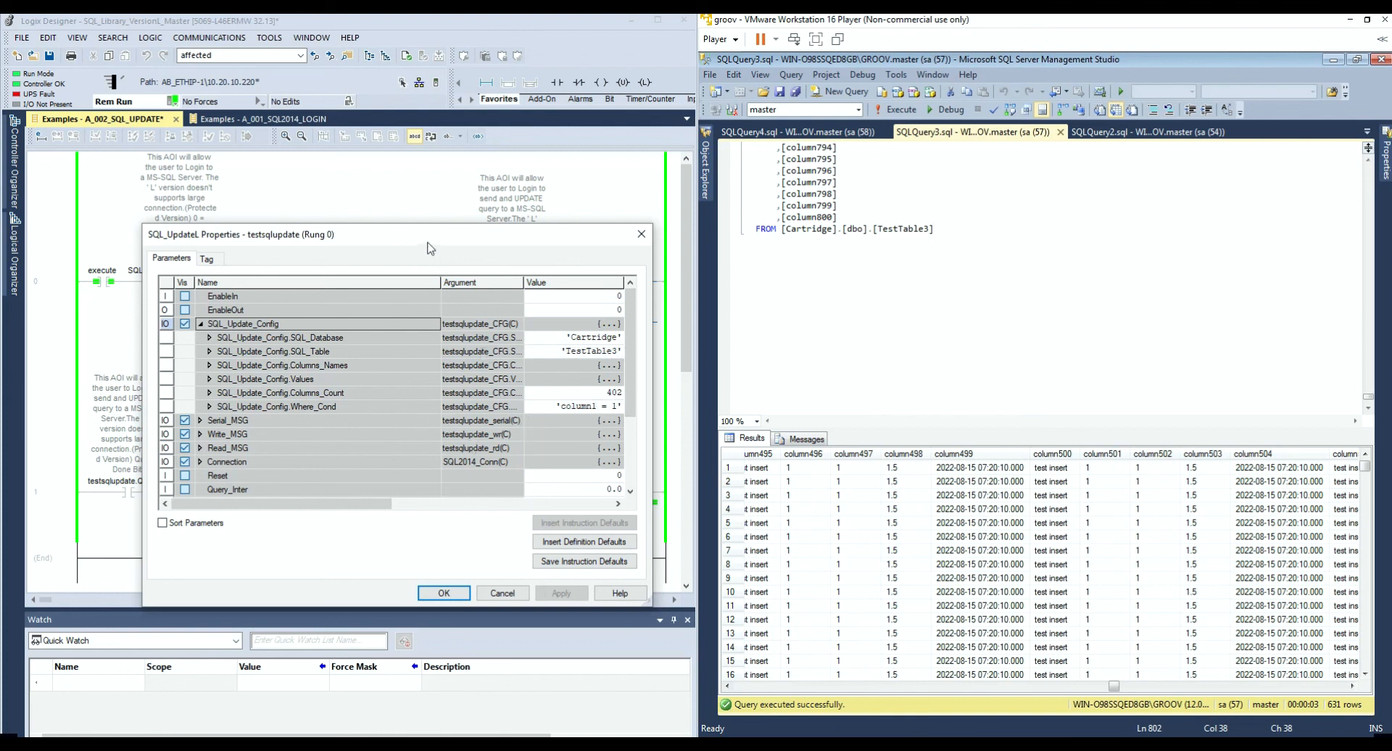
drag(389, 239, 855, 249)
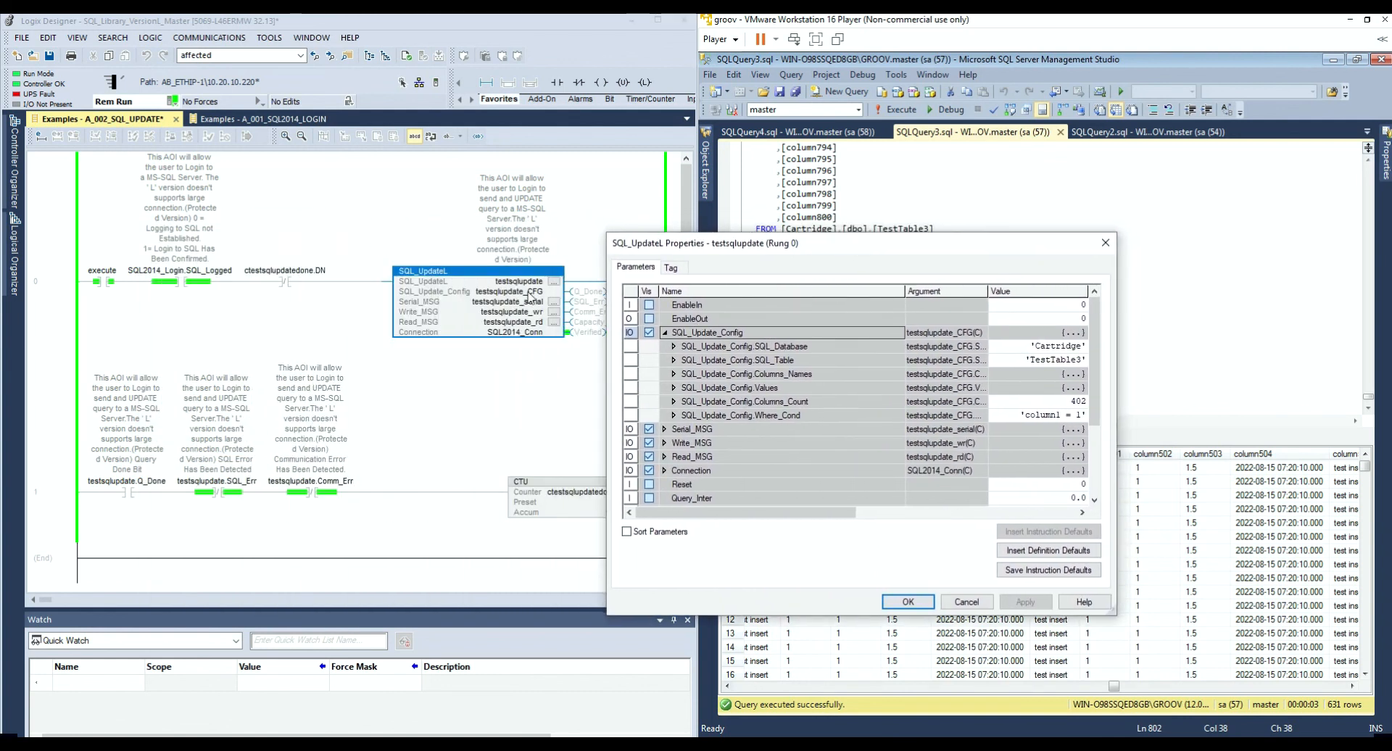